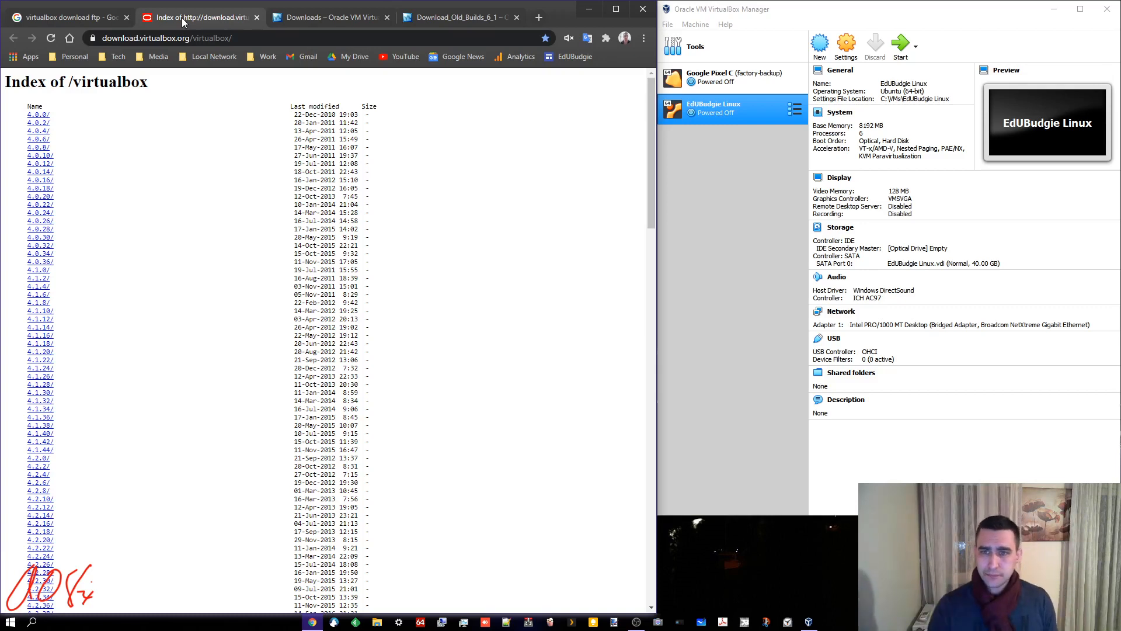
Step: Look over the VirtualBox downloads page and the 6.1 old builds page, and close the old builds page
click(803, 10)
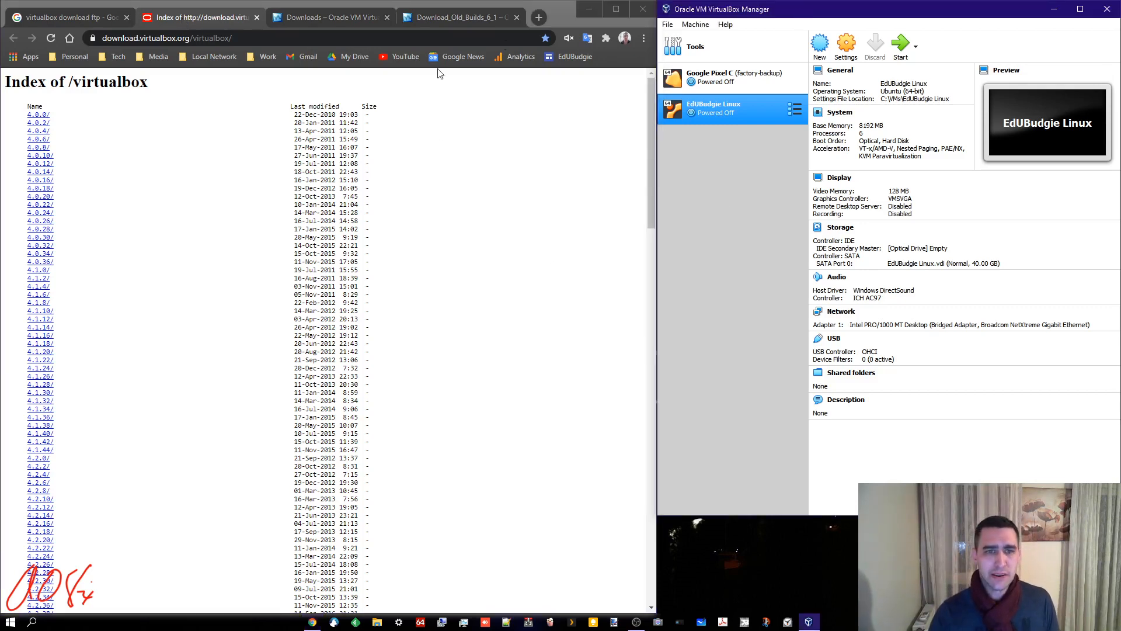
click(553, 2)
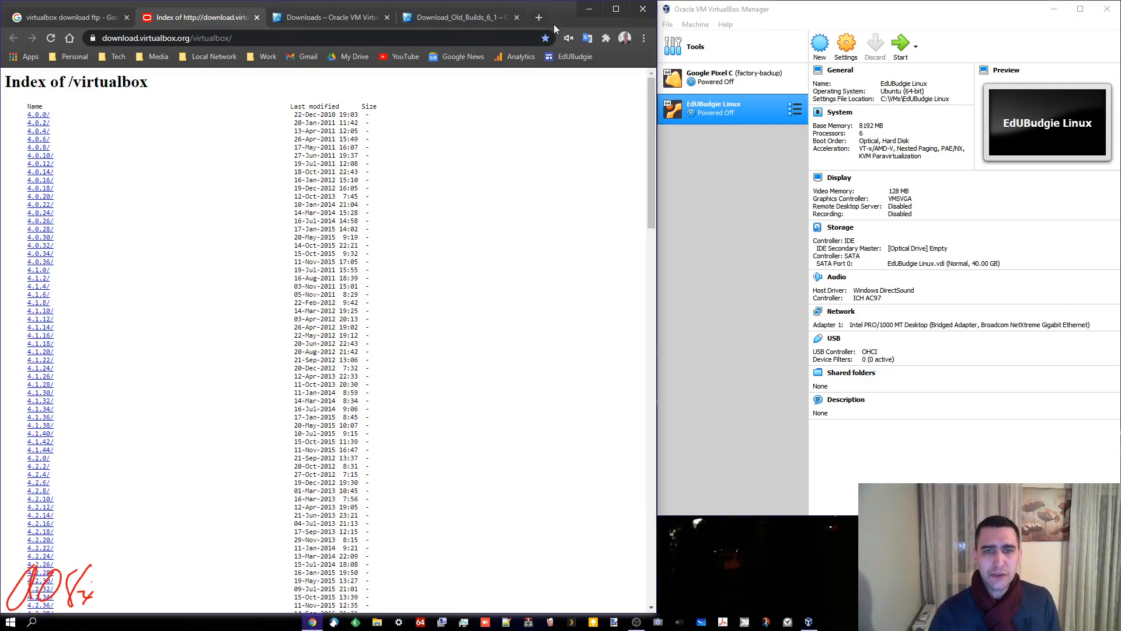
click(327, 17)
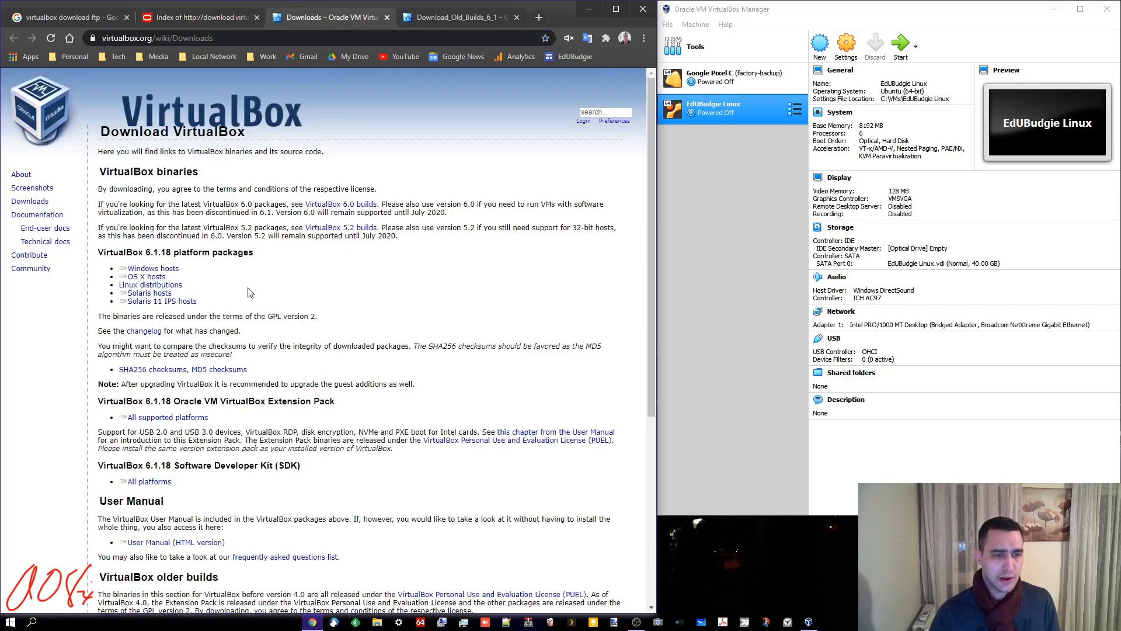
click(466, 16)
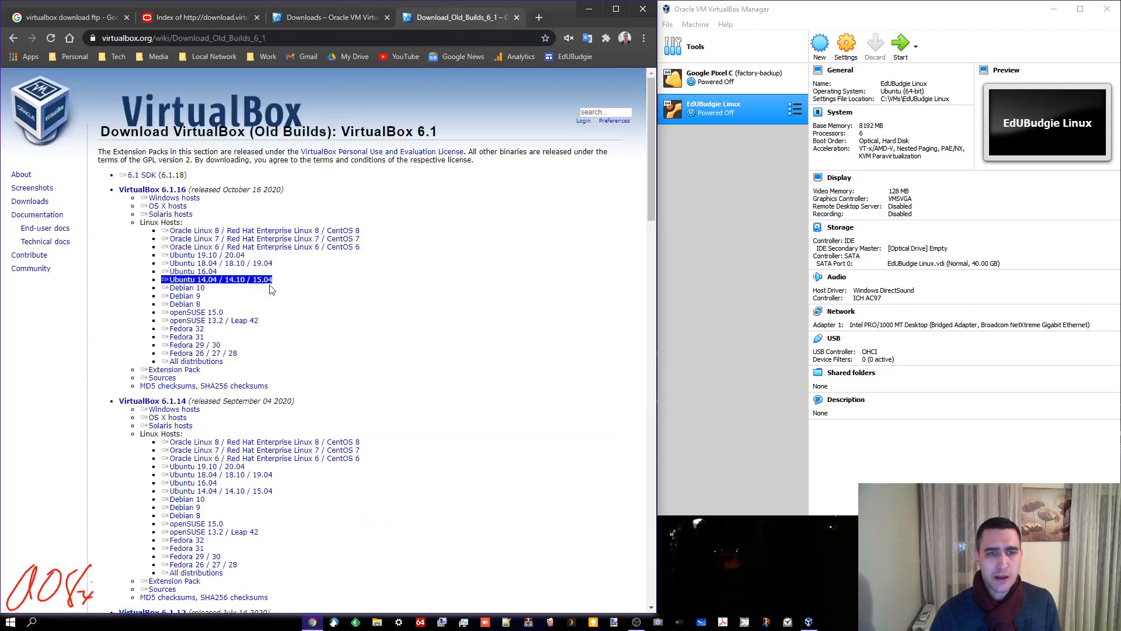
click(518, 17)
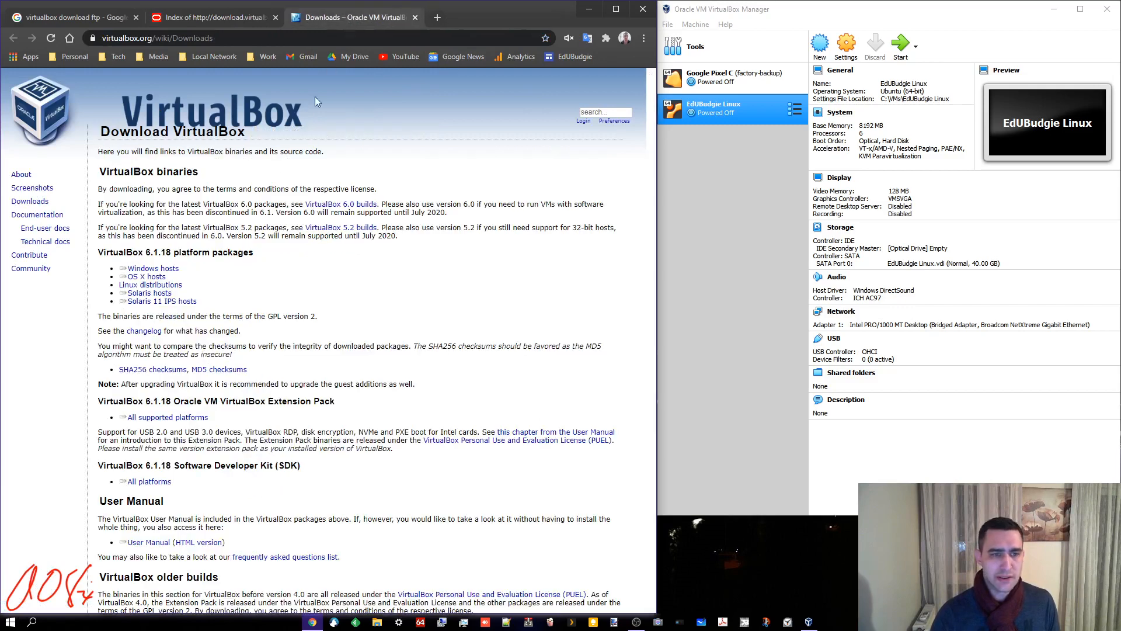
Step: Review the "virtualbox download ftp" search results and browse the version folders in the download.virtualbox.org index
click(43, 22)
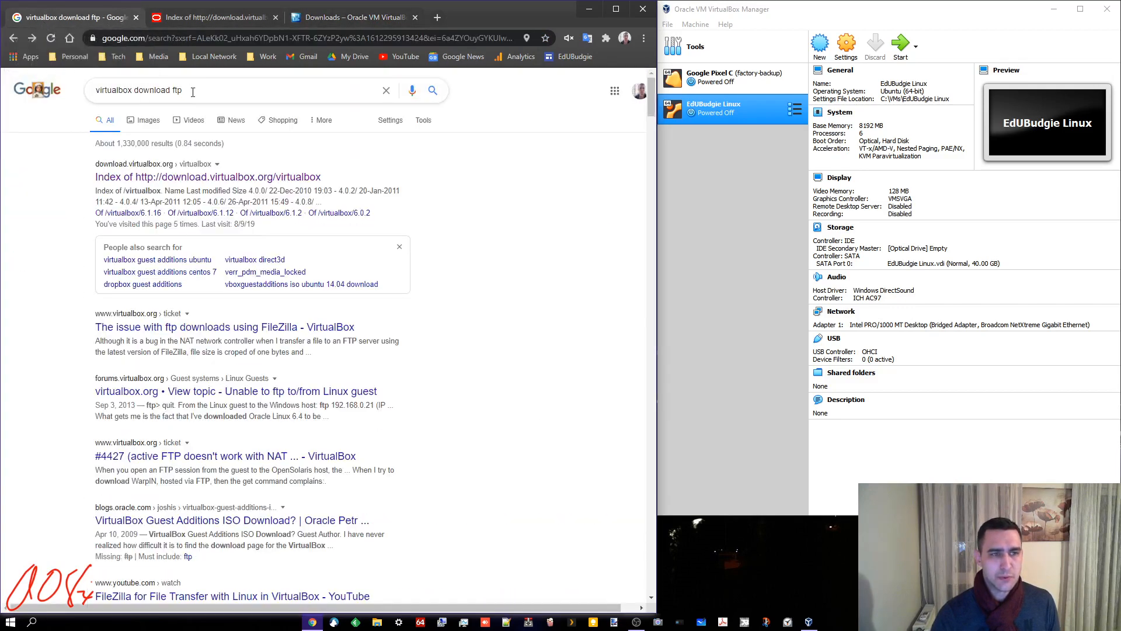
drag(193, 92, 63, 102)
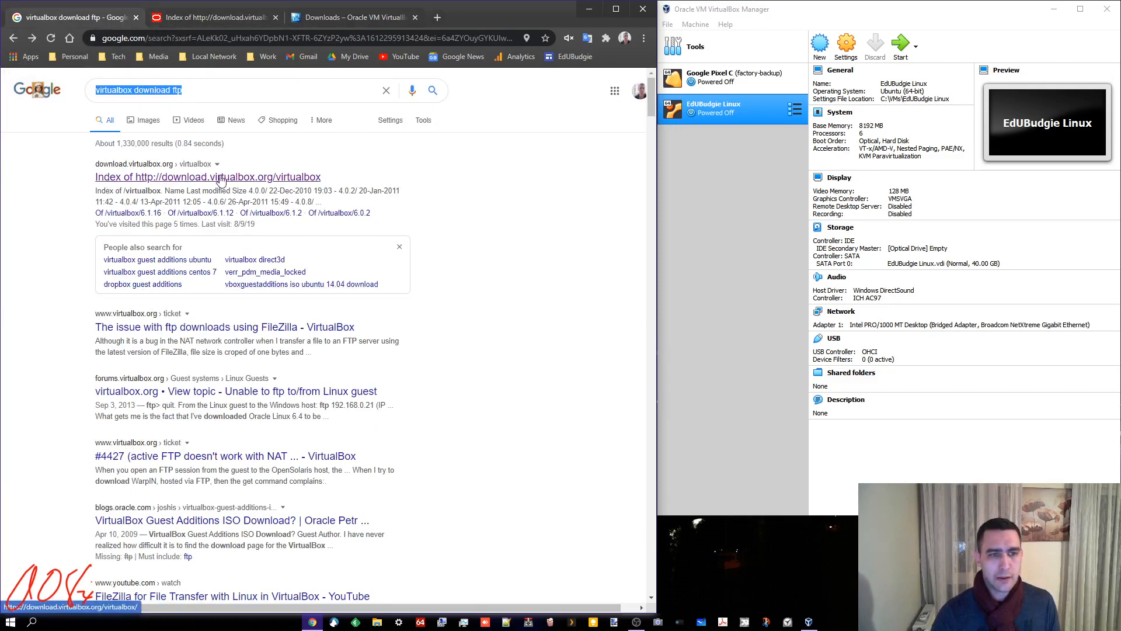
click(203, 22)
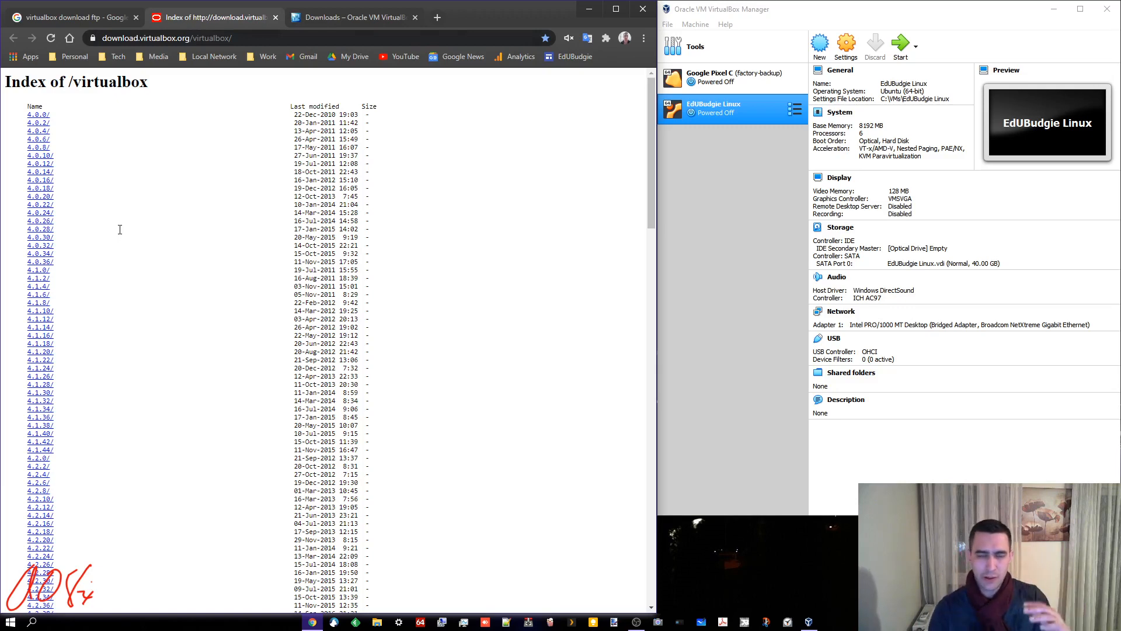
scroll(117, 351, down, 20)
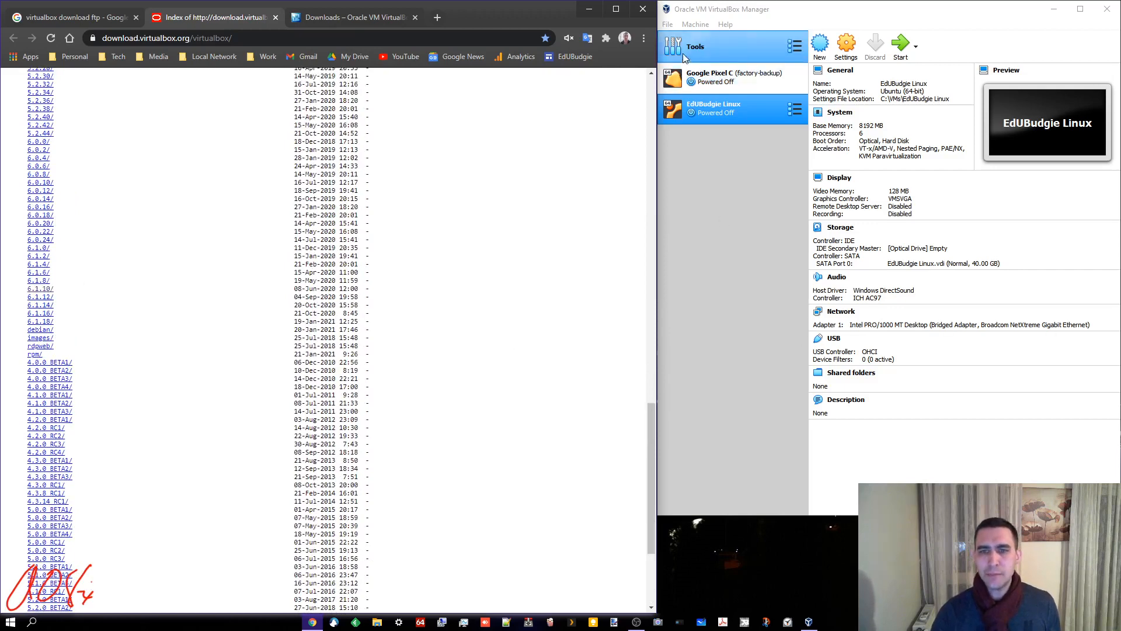
Step: Switch to VirtualBox Manager, check the installed VirtualBox version in the About information, and close it
click(667, 25)
mouse_move(726, 24)
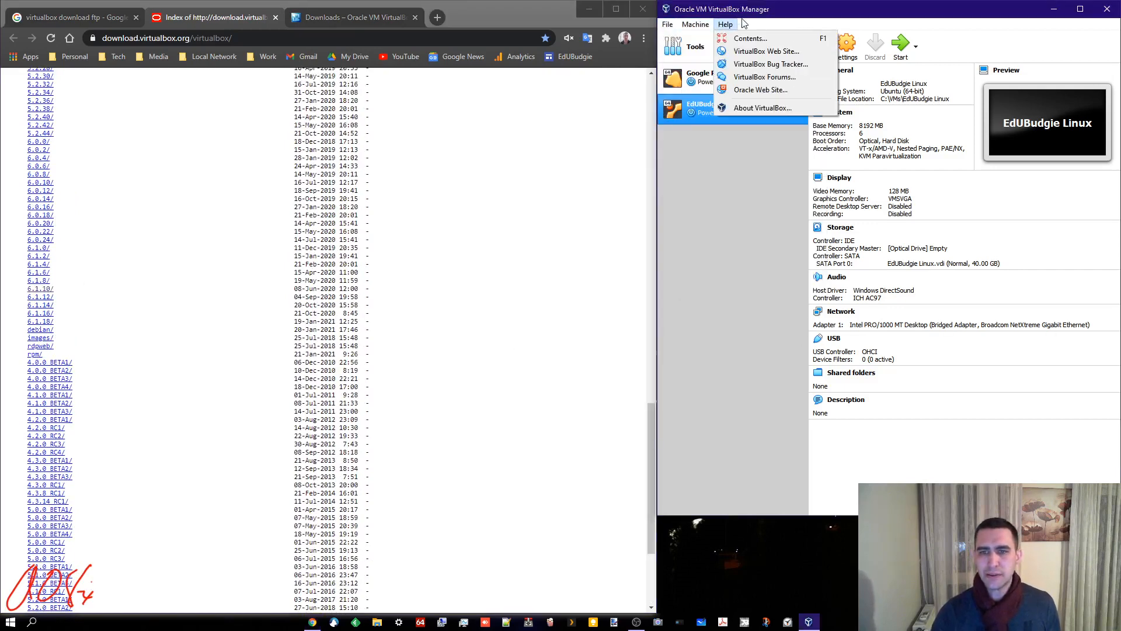
click(745, 108)
drag(894, 373, 869, 373)
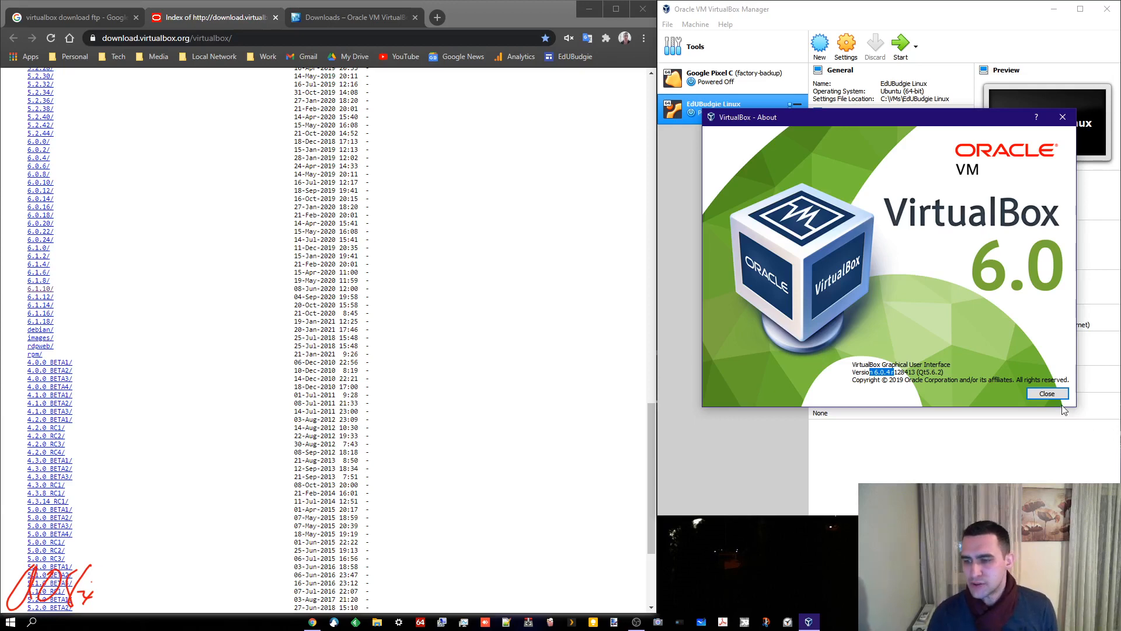
click(1040, 393)
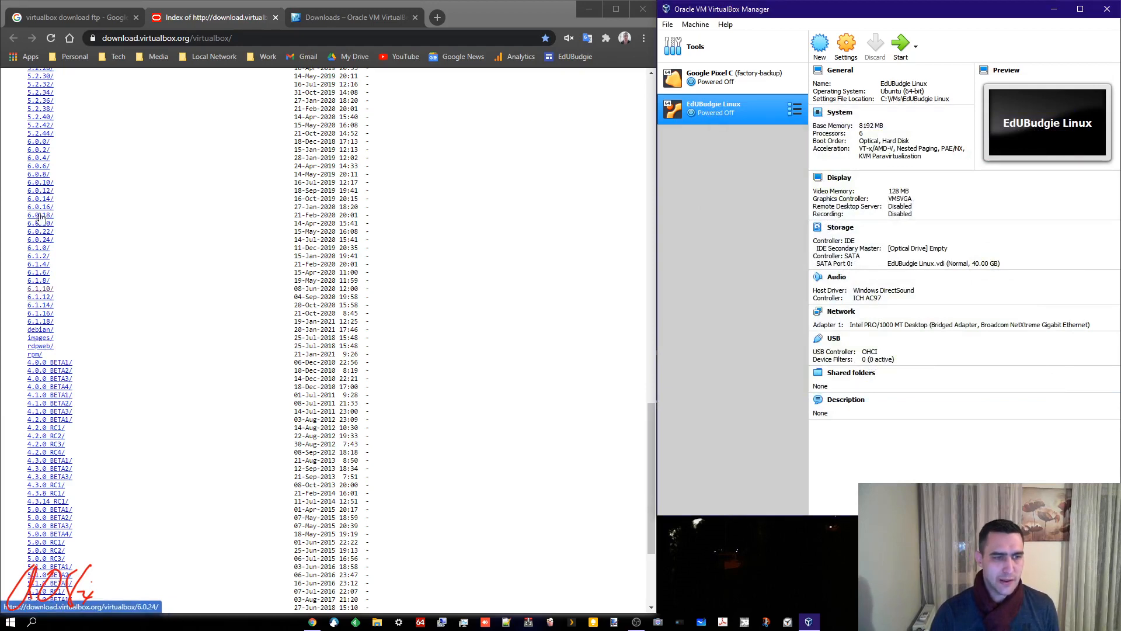
Step: Browse the version index on the download site and open the 6.1.10 folder
scroll(181, 301, up, 20)
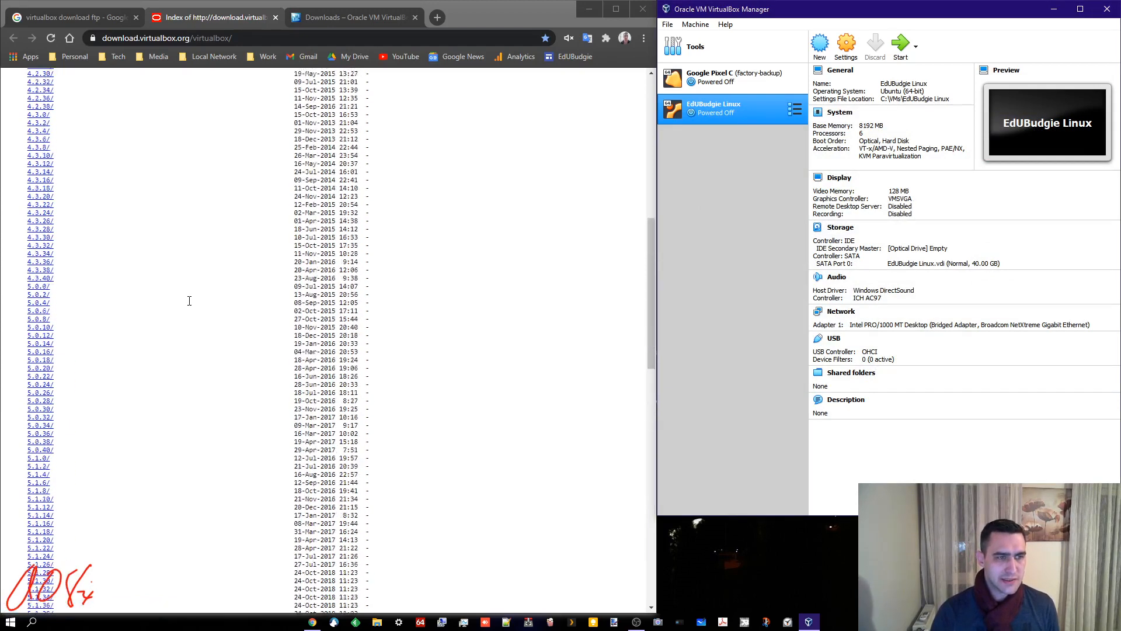
scroll(188, 300, down, 17)
scroll(209, 308, down, 7)
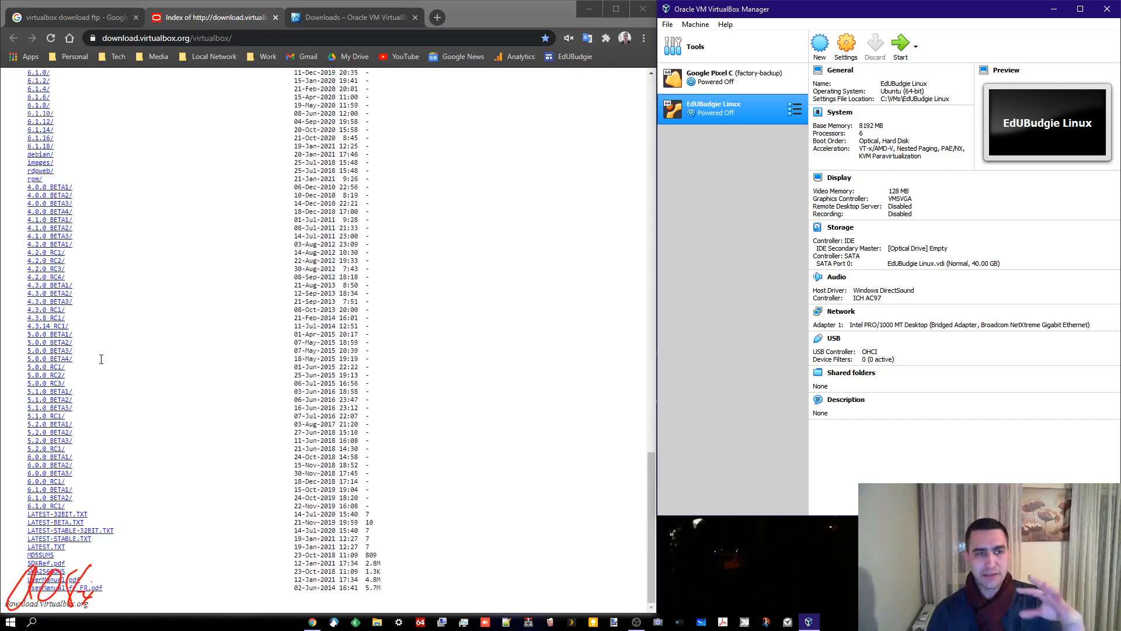
scroll(101, 358, up, 4)
click(46, 349)
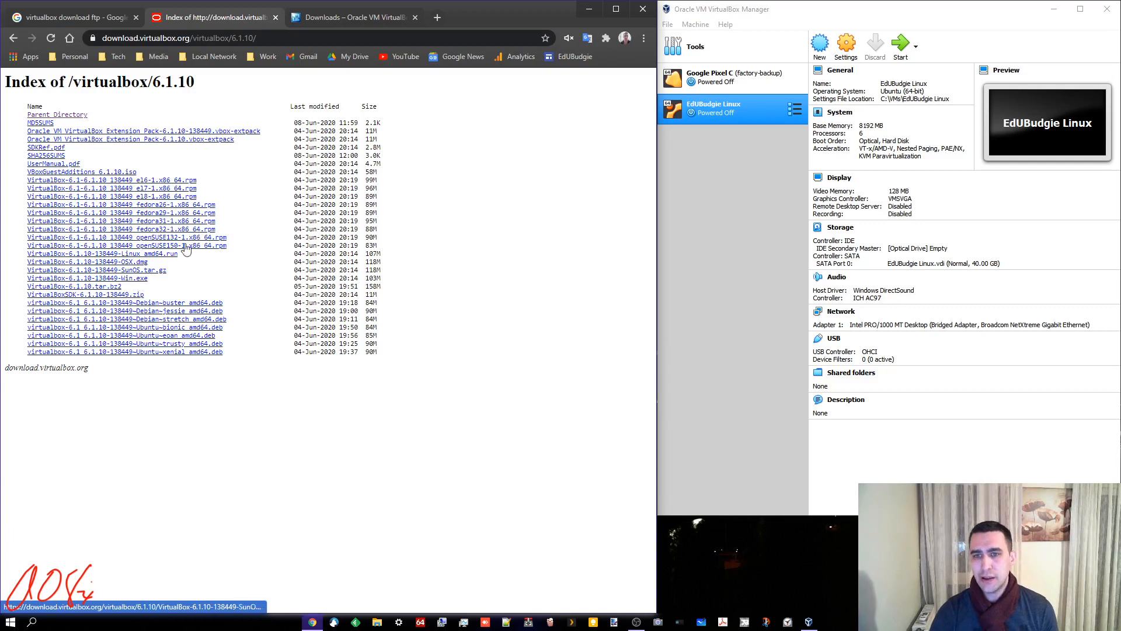
Step: Check the status and version of the installed extension pack in the VirtualBox preferences, and leave them without changes
click(789, 251)
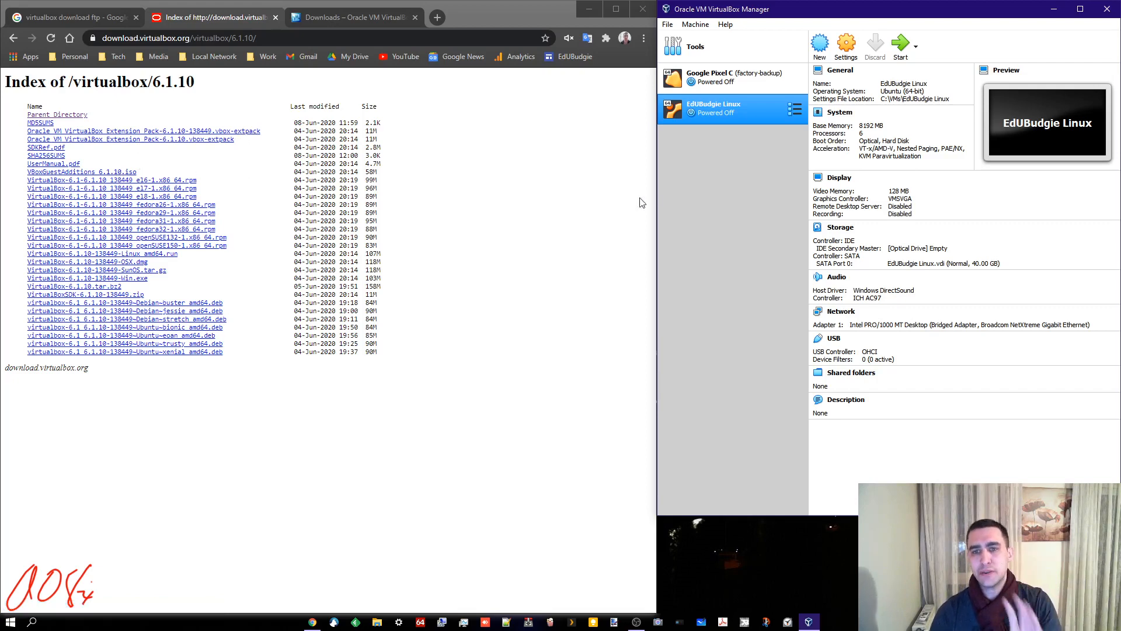
click(696, 24)
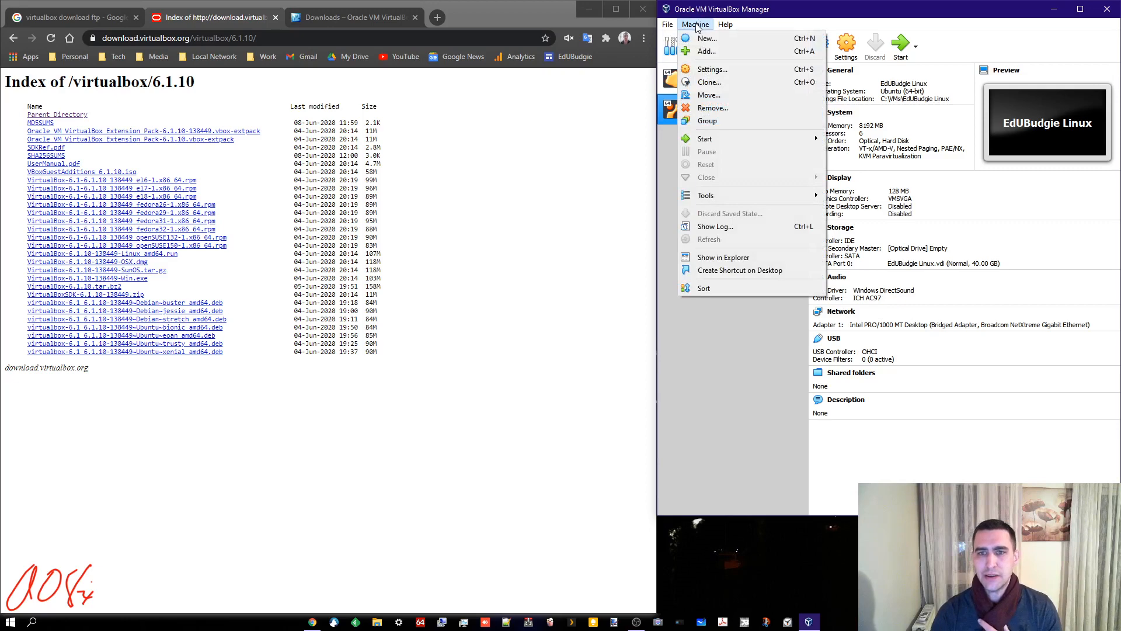
key(Escape)
key(ctrl+g)
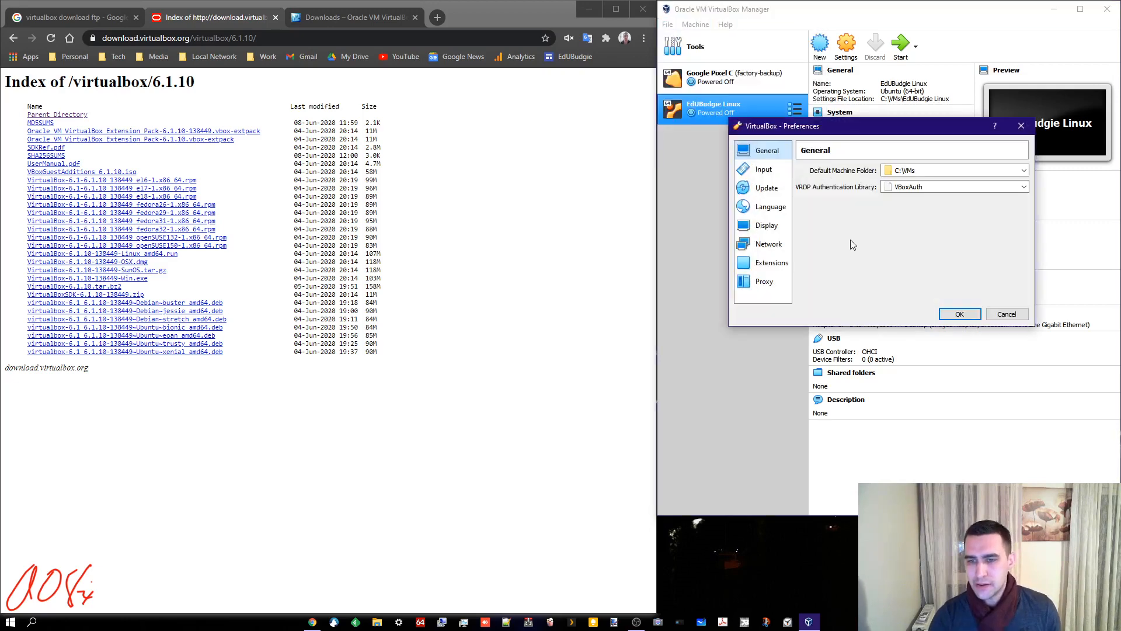
click(772, 263)
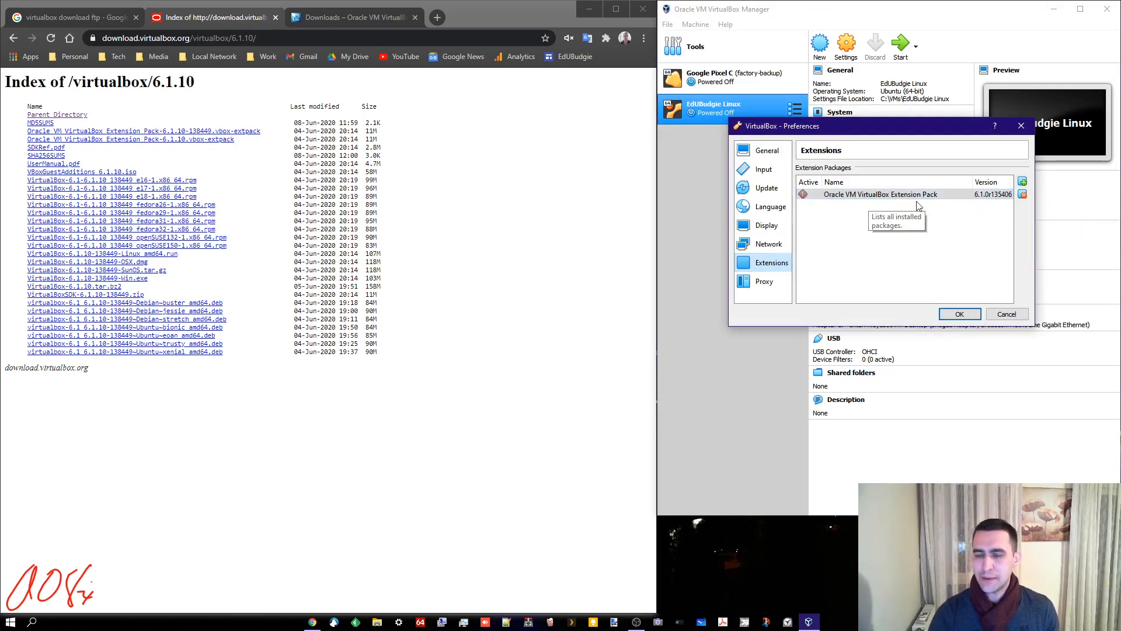
mouse_move(804, 199)
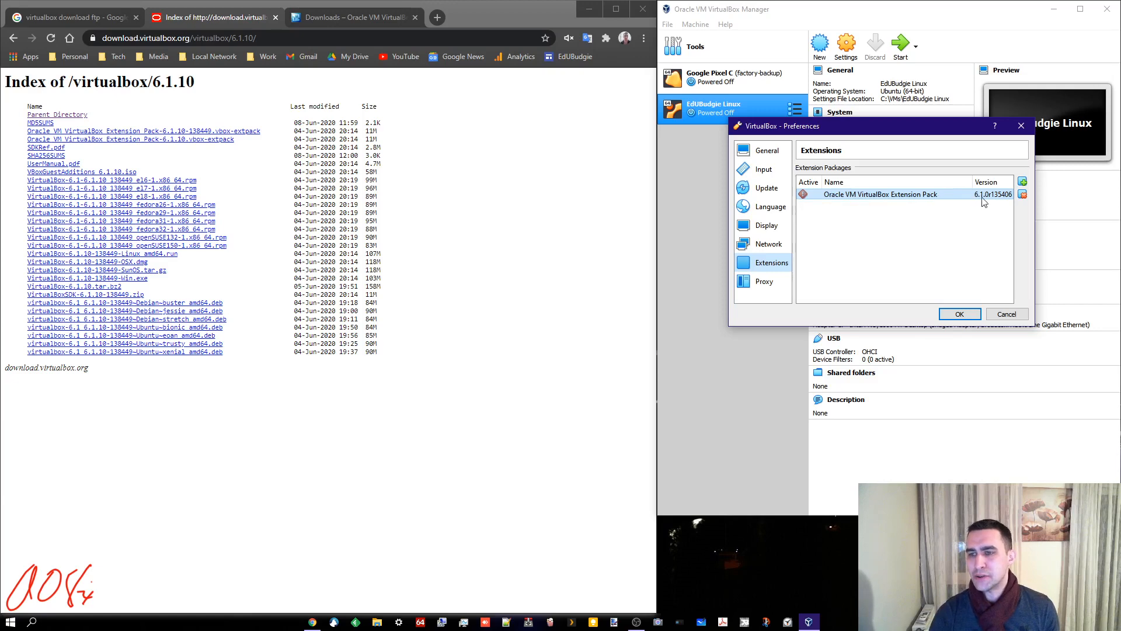
mouse_move(986, 201)
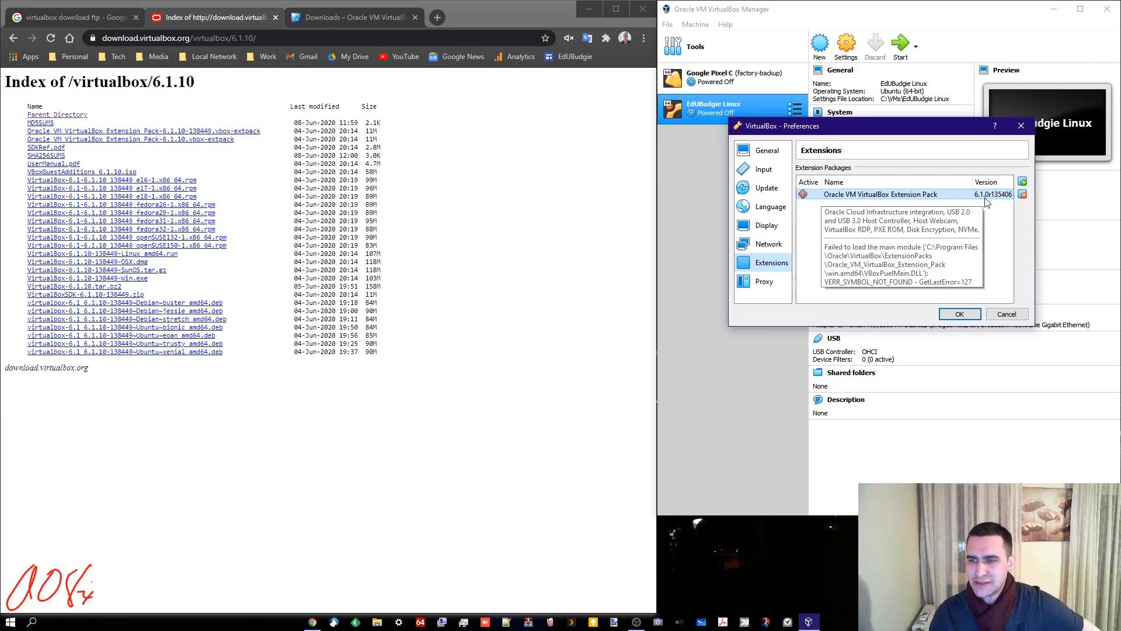
click(1007, 315)
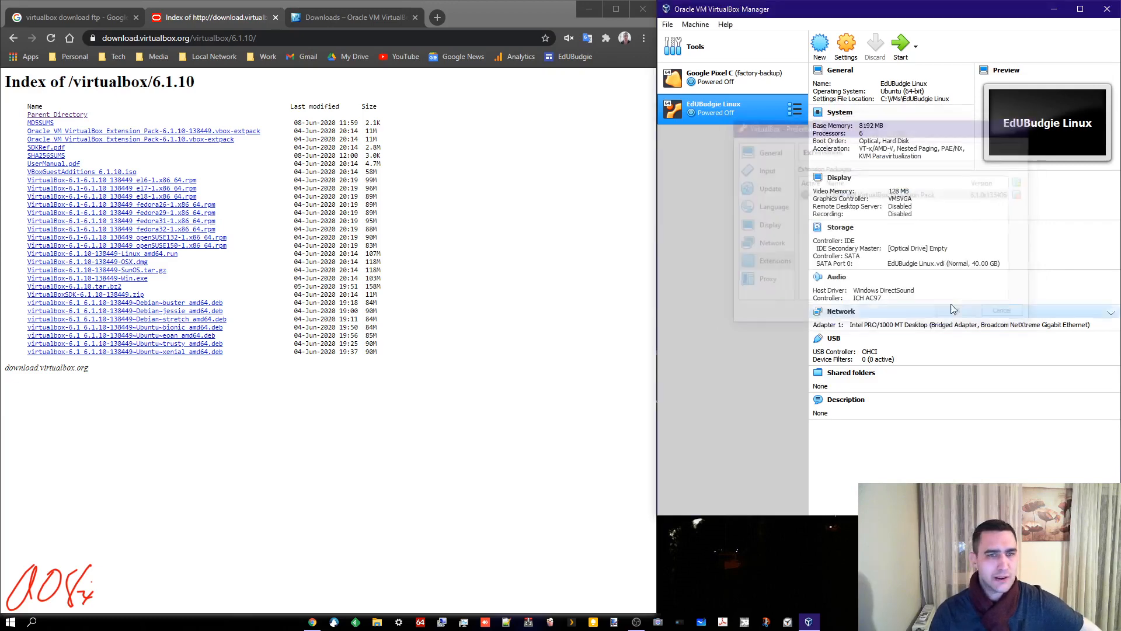
Step: Recheck the exact VirtualBox version in the About information for comparison with the extension pack, and close it
click(725, 24)
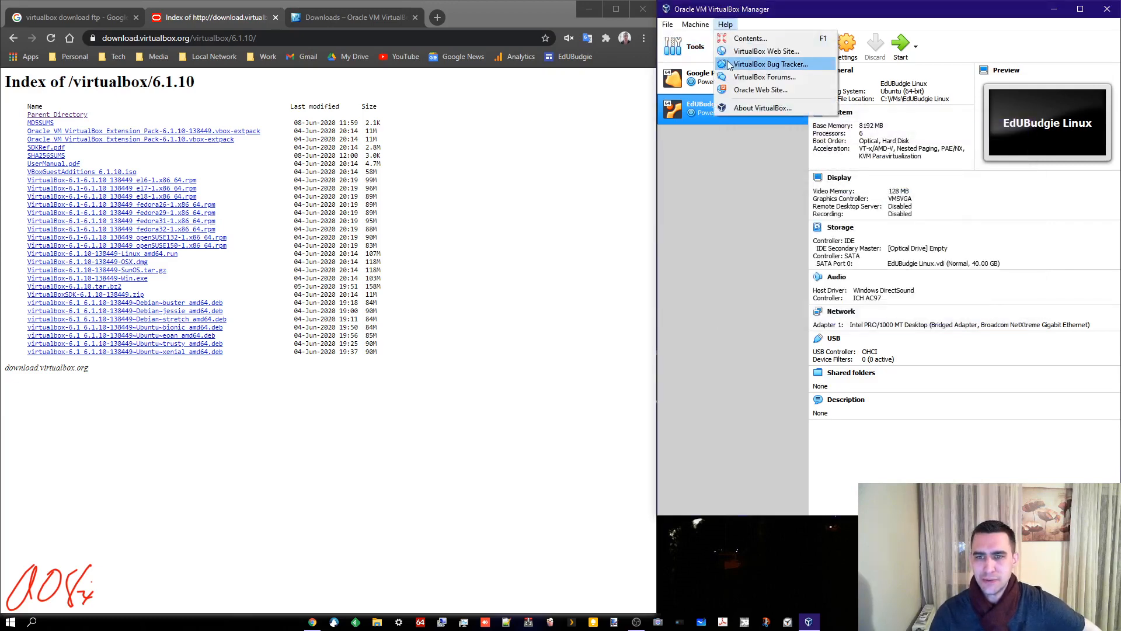
click(751, 108)
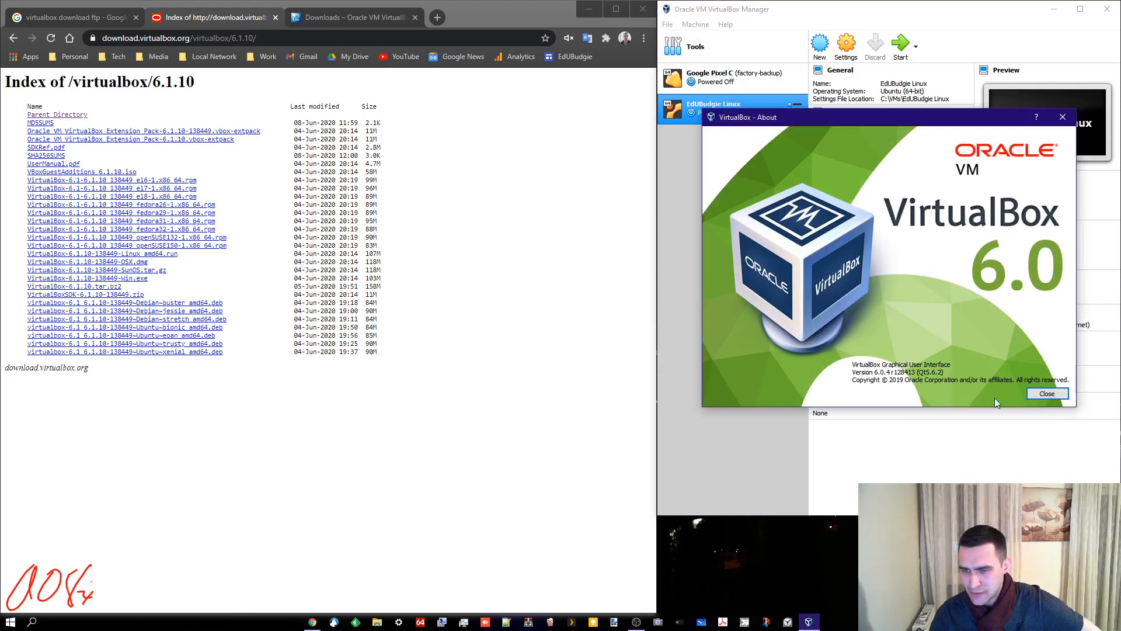
click(1047, 394)
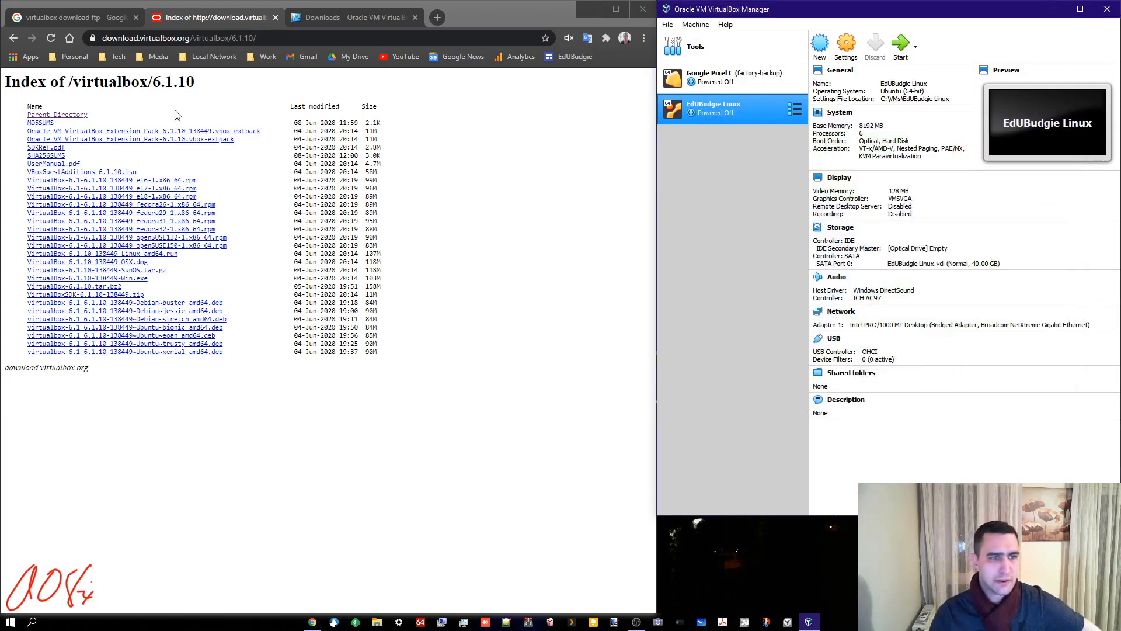
Step: Download Oracle_VM_VirtualBox_Extension_Pack-6.0.4-128413.vbox-extpack from the index's 6.0.4 folder, and remove its entry from the browser's downloads list
click(13, 37)
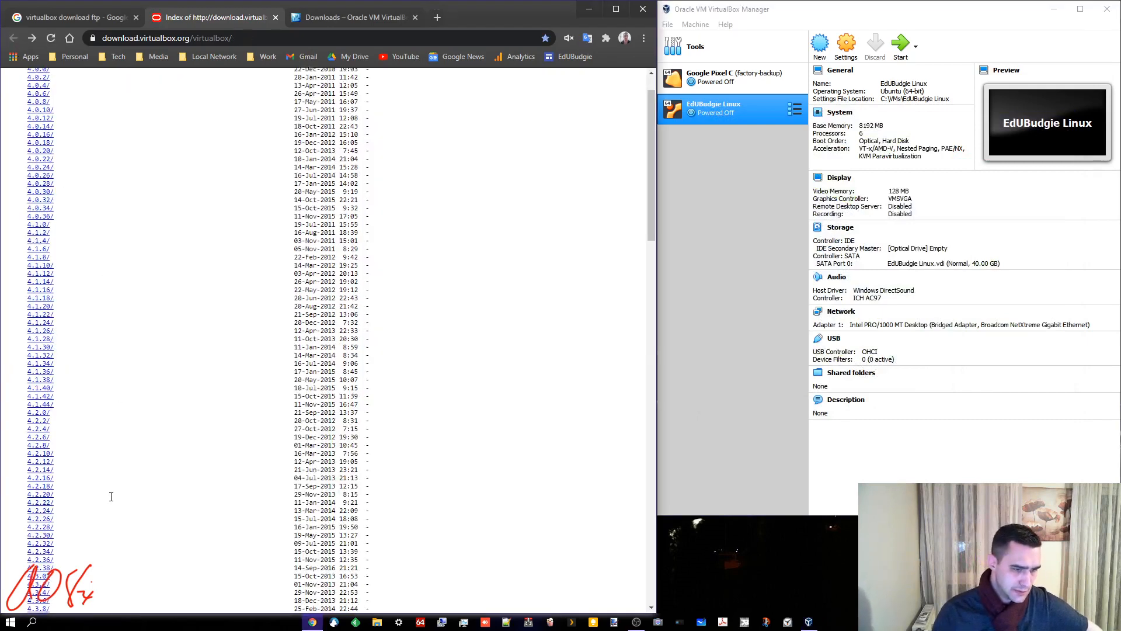
scroll(111, 497, down, 9)
scroll(111, 497, down, 6)
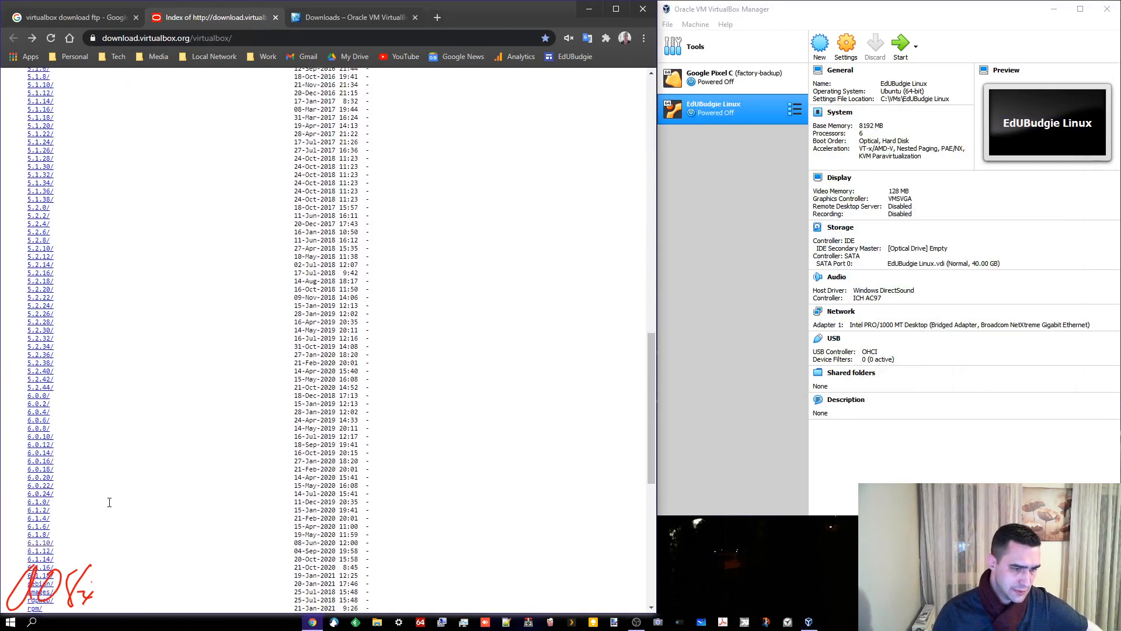
click(42, 413)
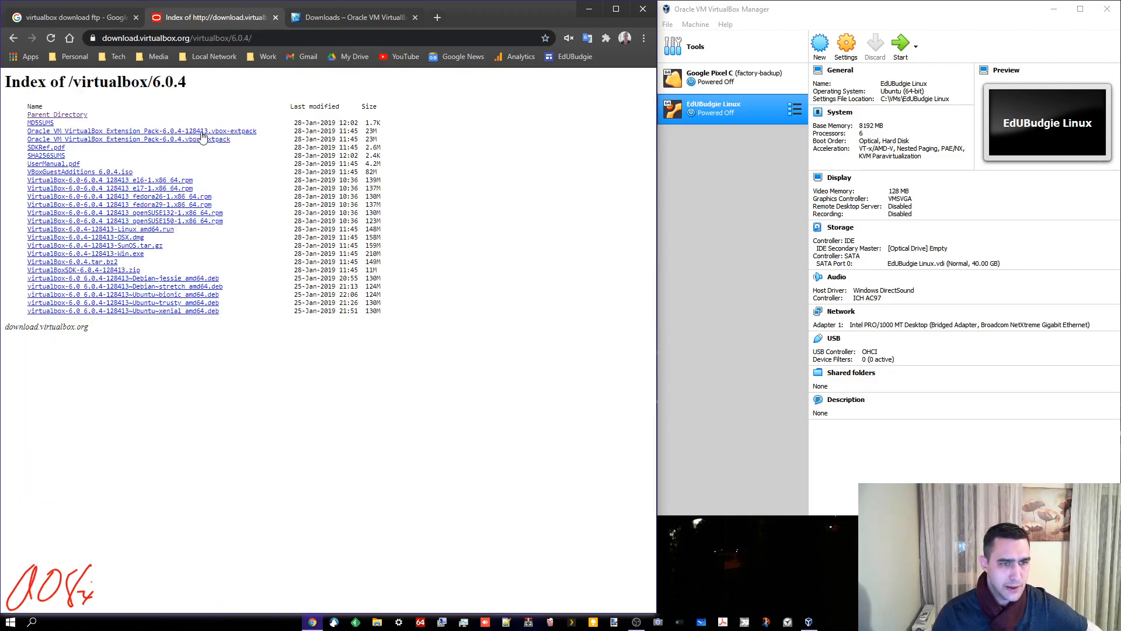
click(216, 132)
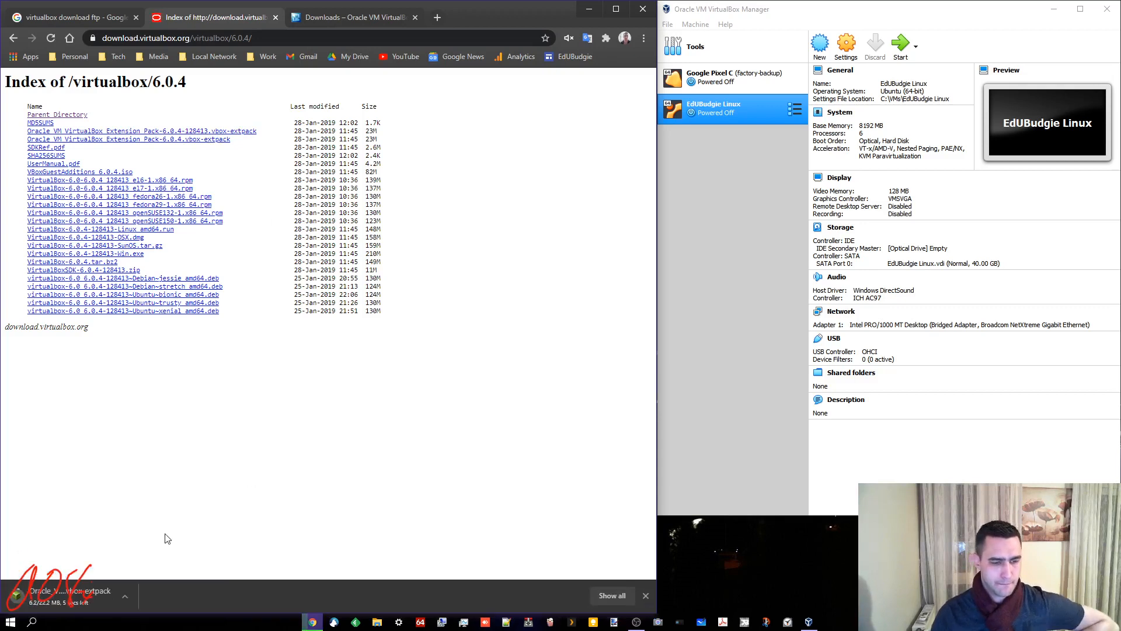
click(611, 596)
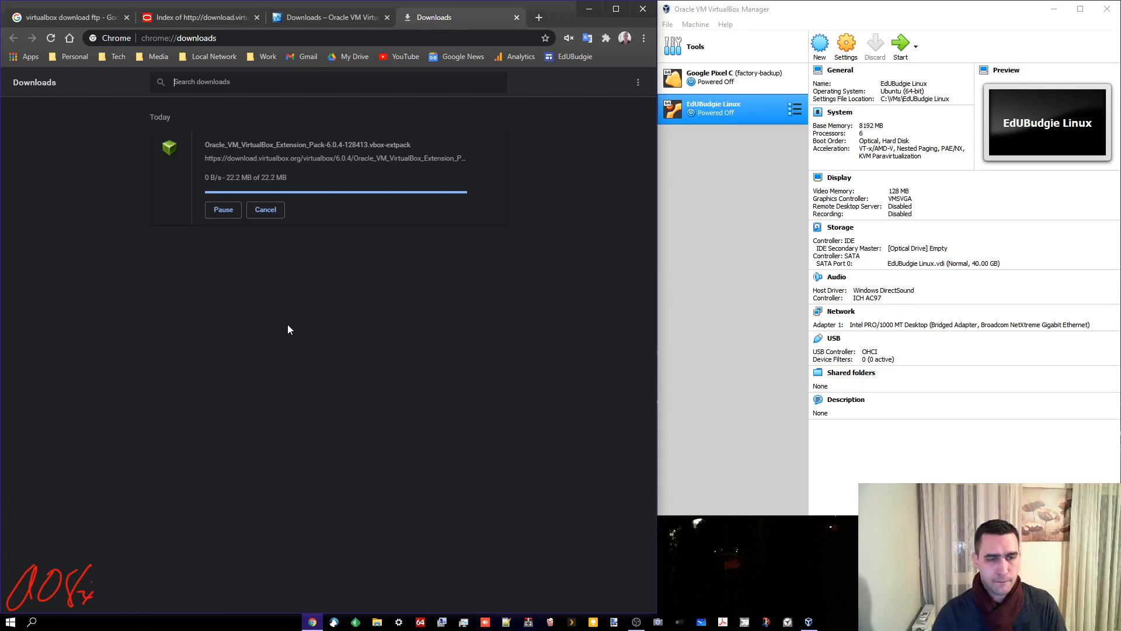
click(494, 147)
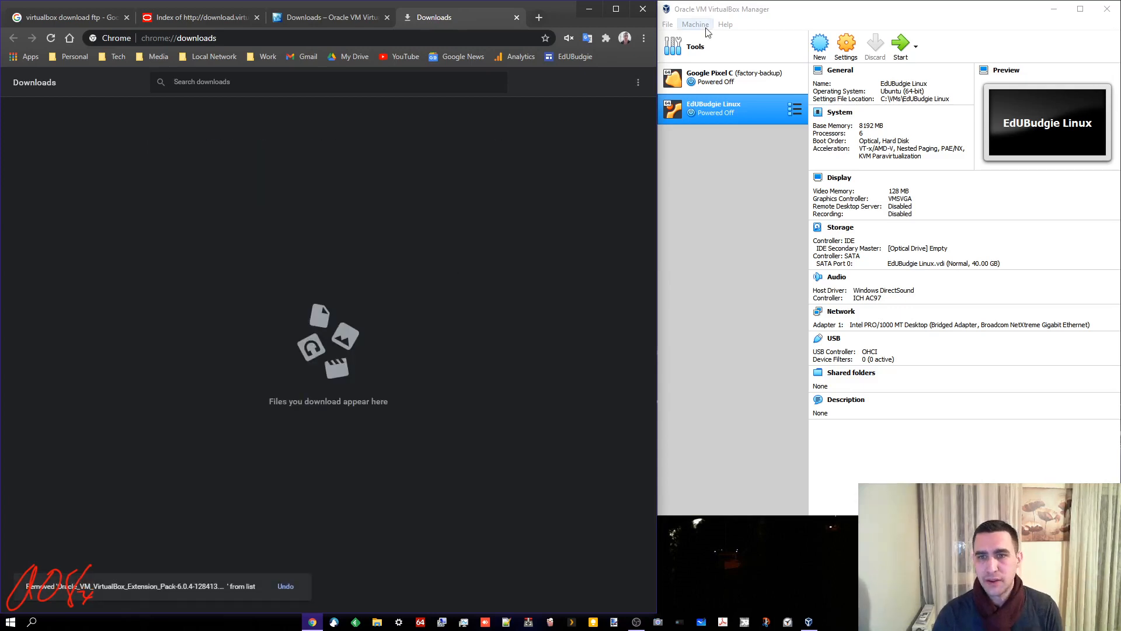
Step: Uninstall the mismatched Oracle VM VirtualBox Extension Pack from the extension packages in the VirtualBox preferences
click(682, 25)
mouse_move(667, 24)
click(710, 38)
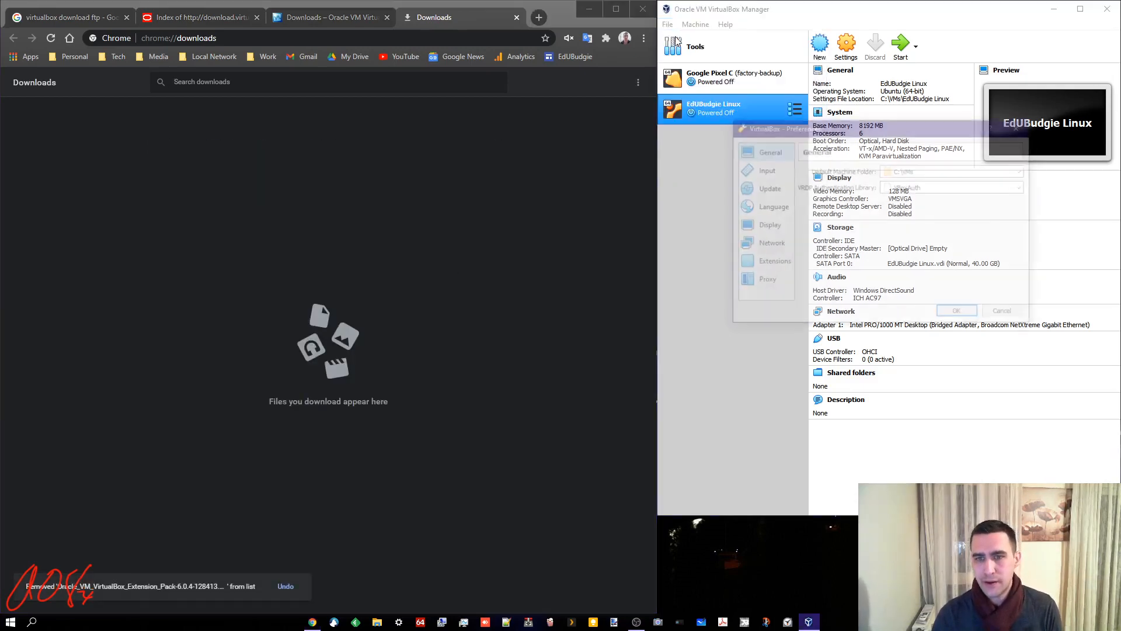
click(771, 263)
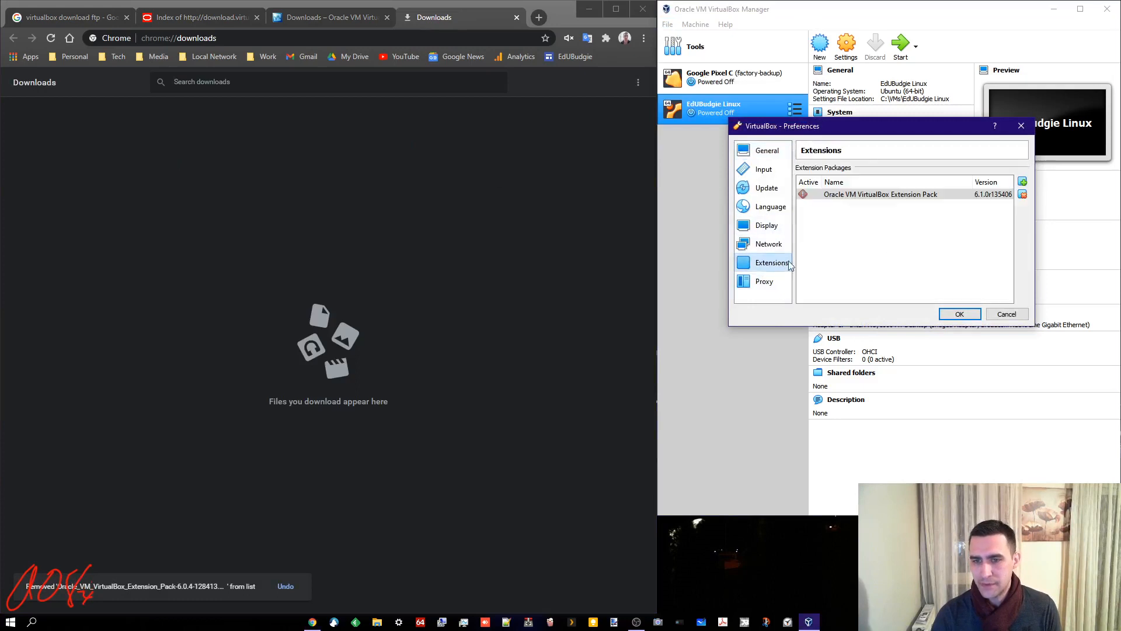
click(1022, 194)
click(858, 262)
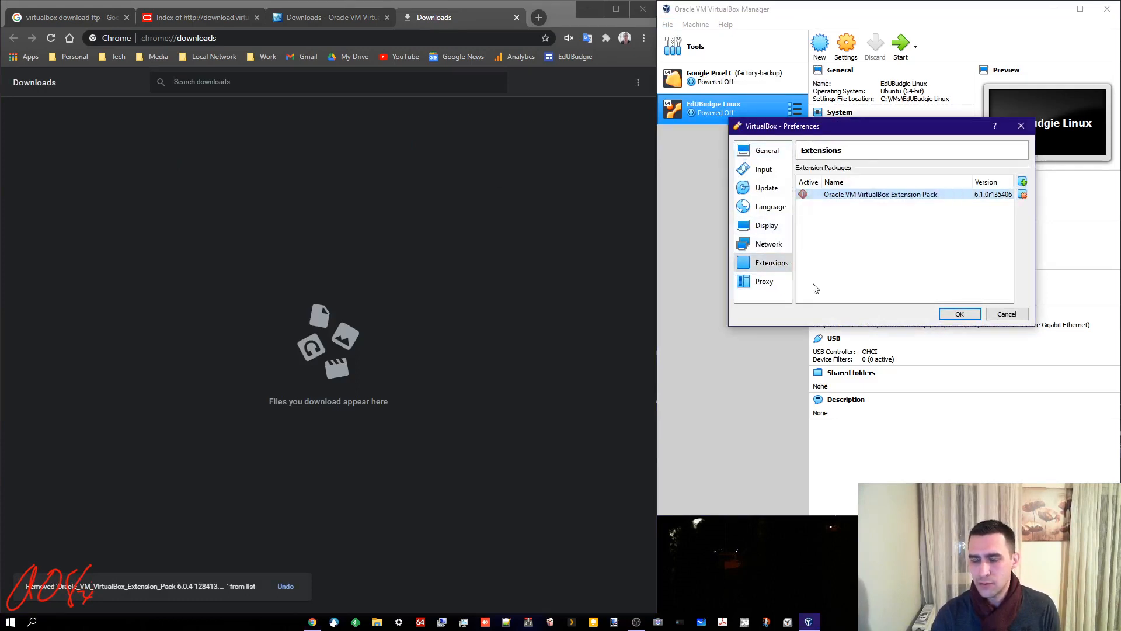
Step: Install the Oracle_VM_VirtualBox_Extension_Pack-6.0.4-128413 file from the Desktop as an extension package, agreeing to its license, and save the preferences
click(1022, 181)
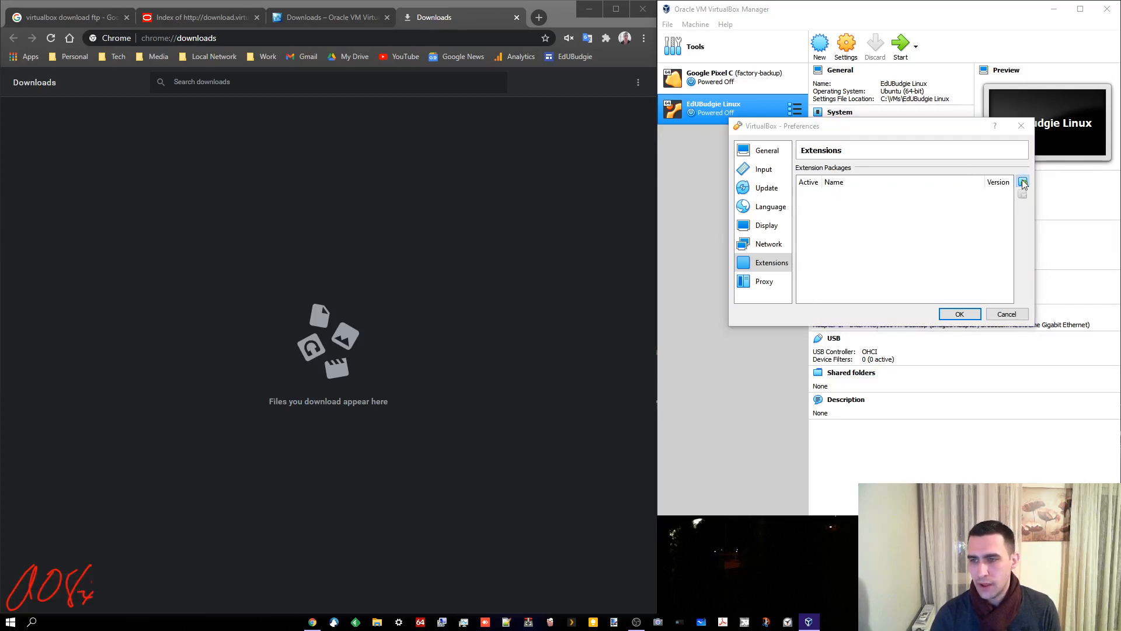
click(608, 230)
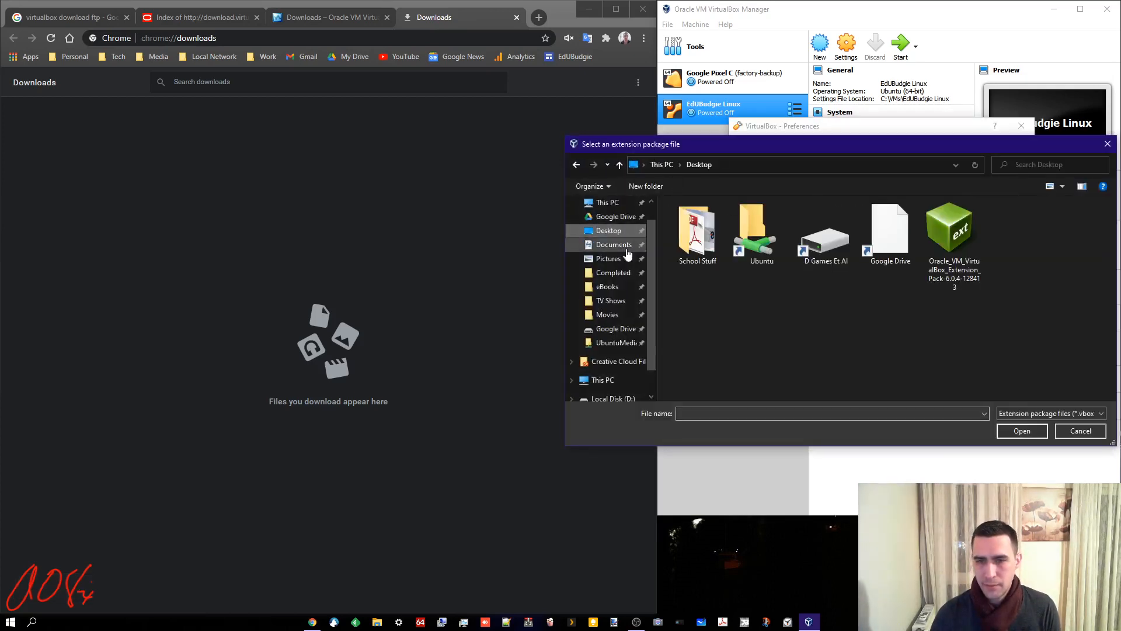
click(953, 269)
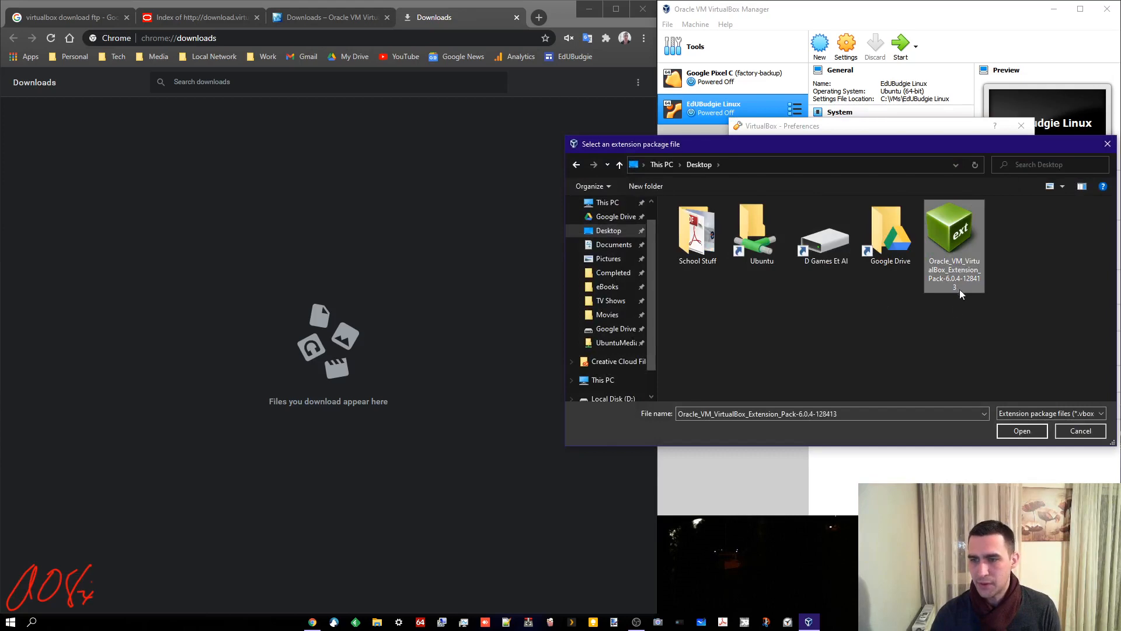
click(1020, 430)
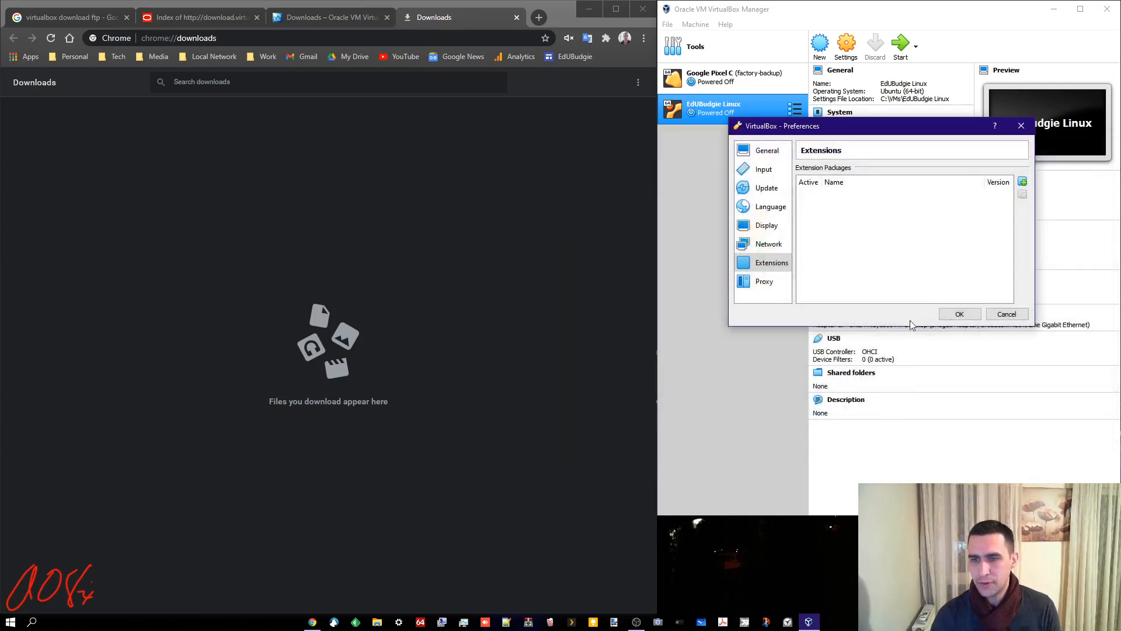
click(856, 289)
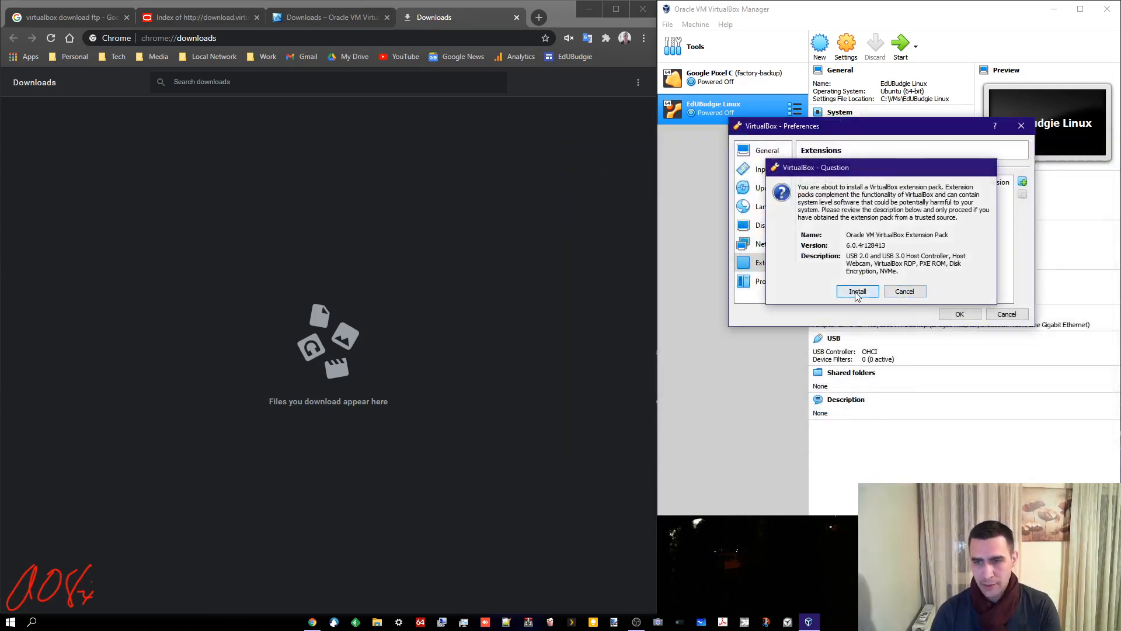
scroll(987, 275, down, 15)
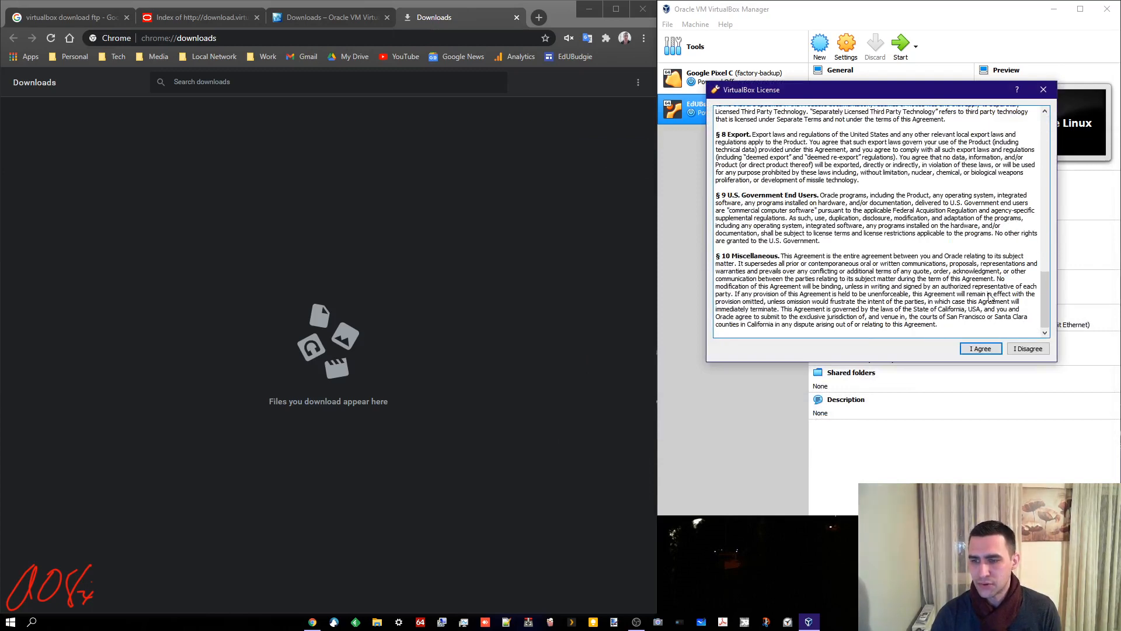
click(980, 349)
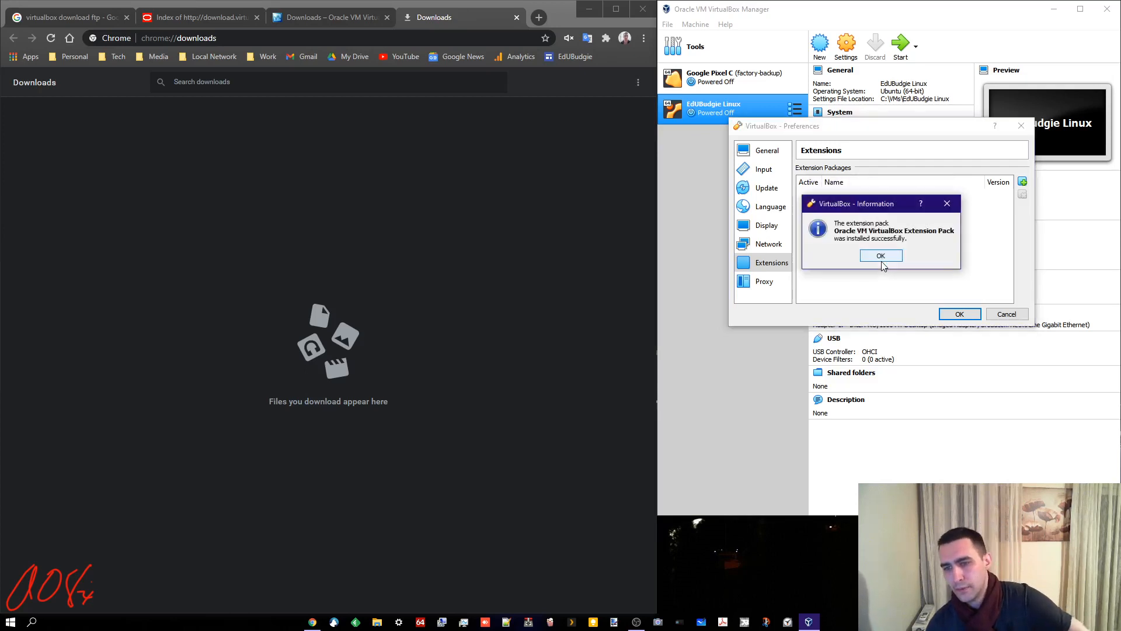
click(881, 256)
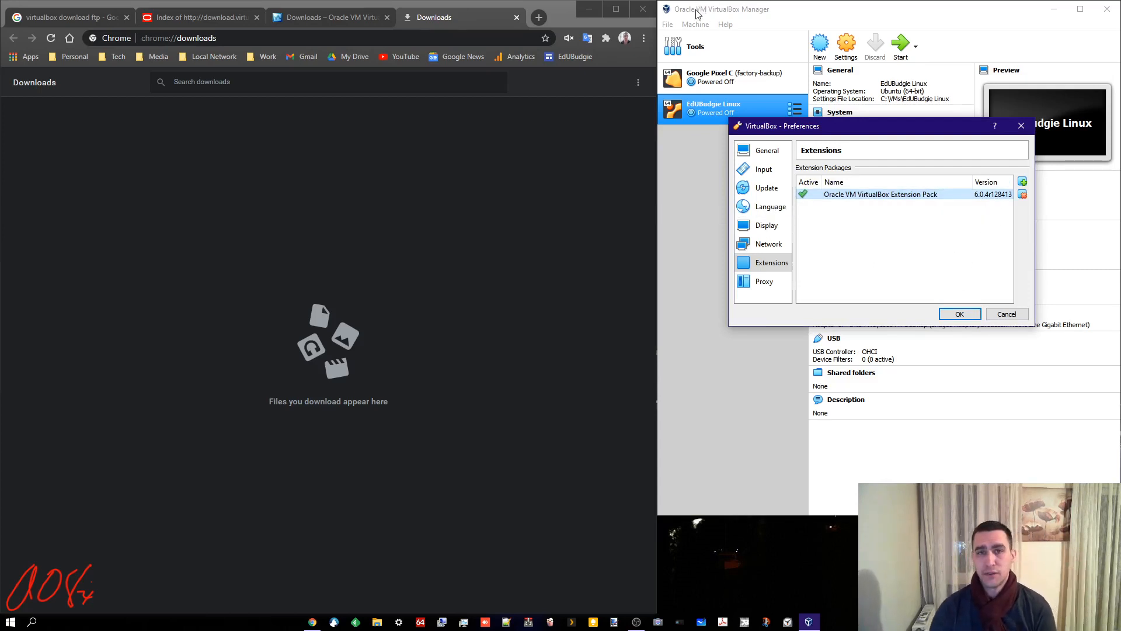
click(959, 314)
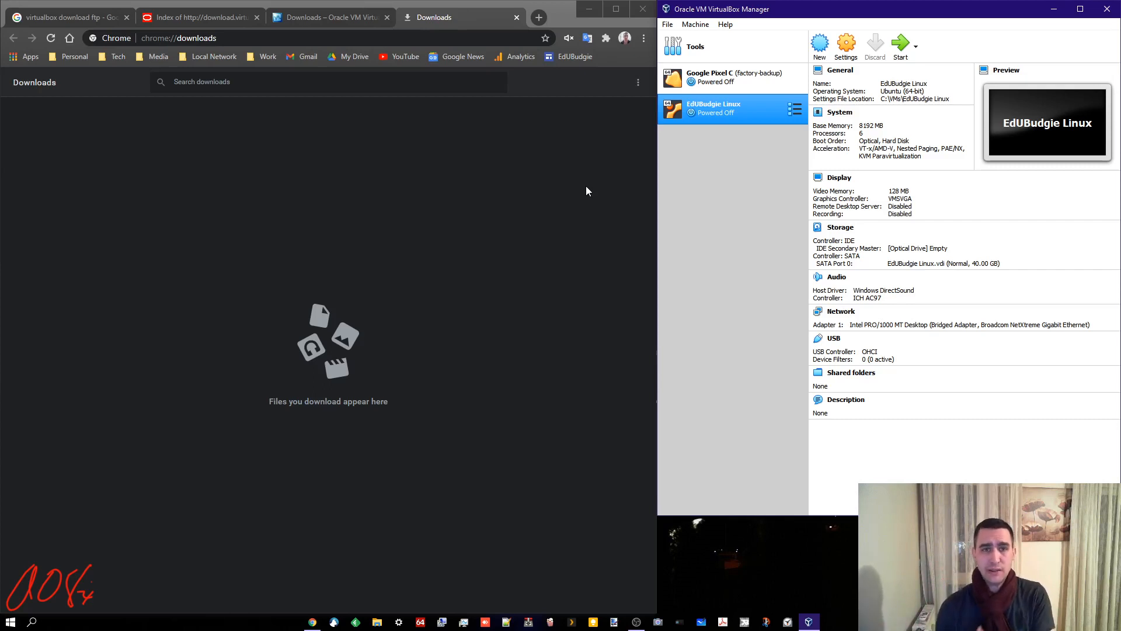
Step: Open the Mediafire download page for EdUBudgie Linux from the Download page of edubudgie.com in Chrome
click(577, 58)
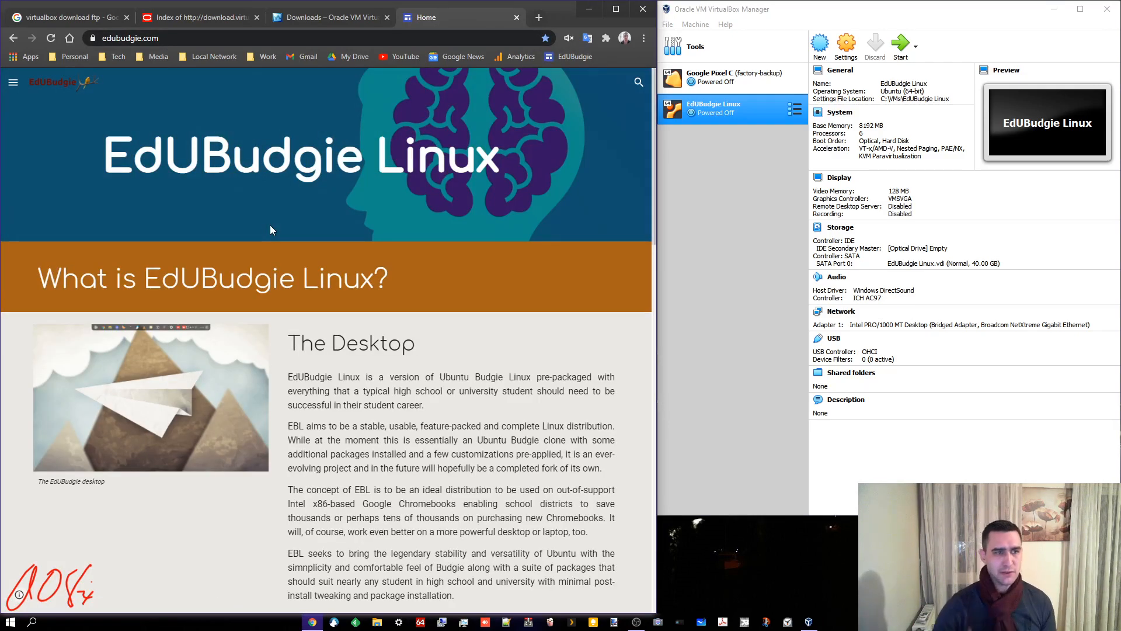
click(13, 83)
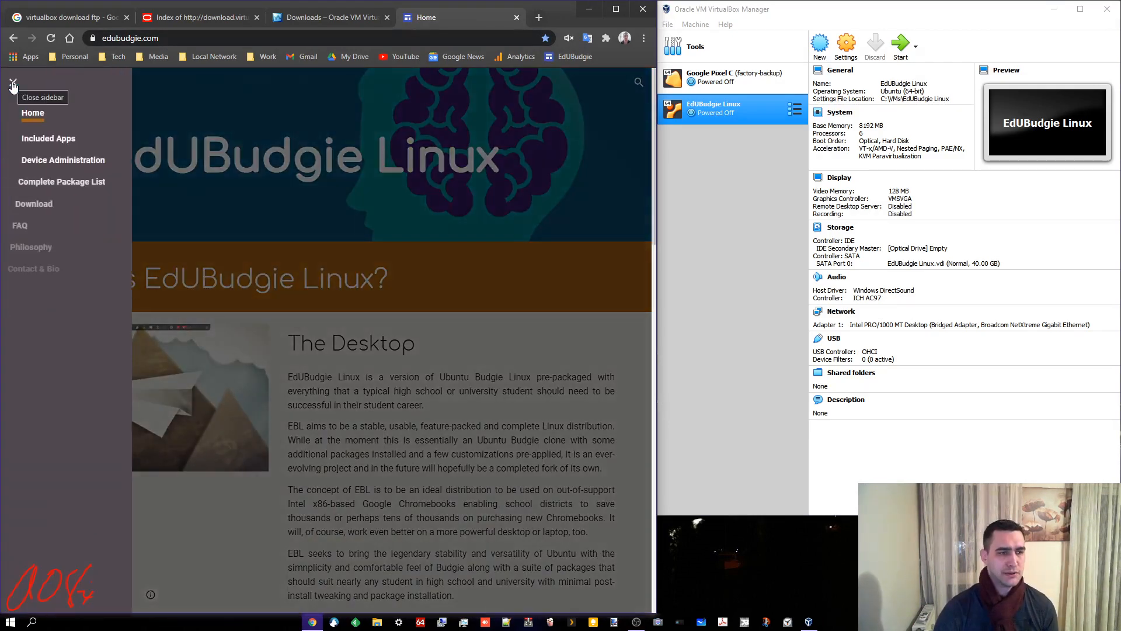
click(38, 204)
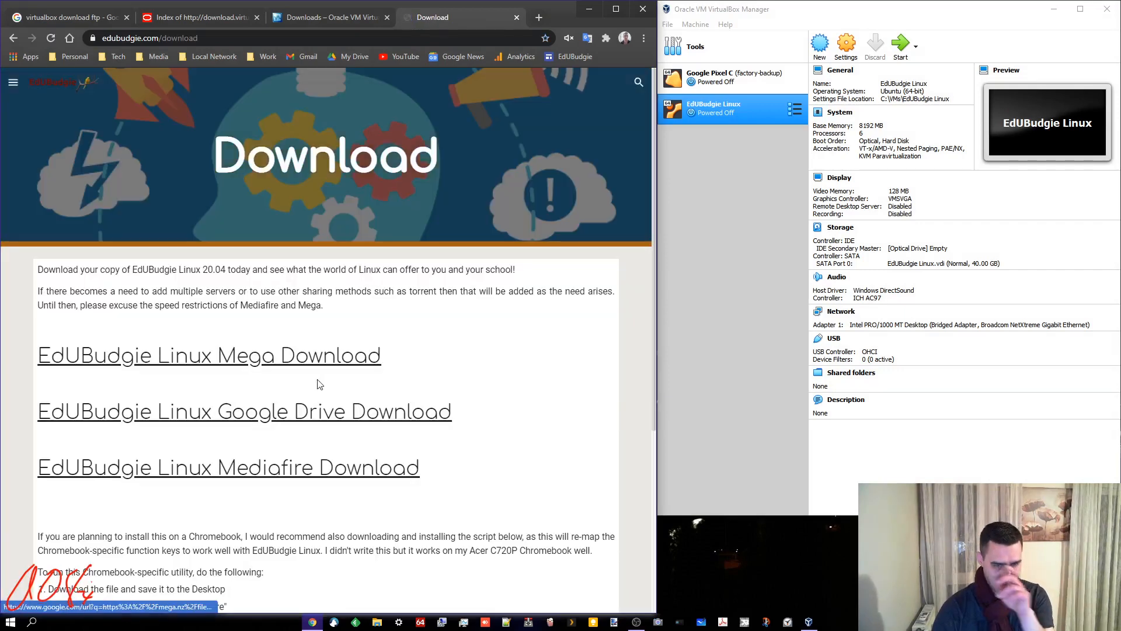
click(310, 470)
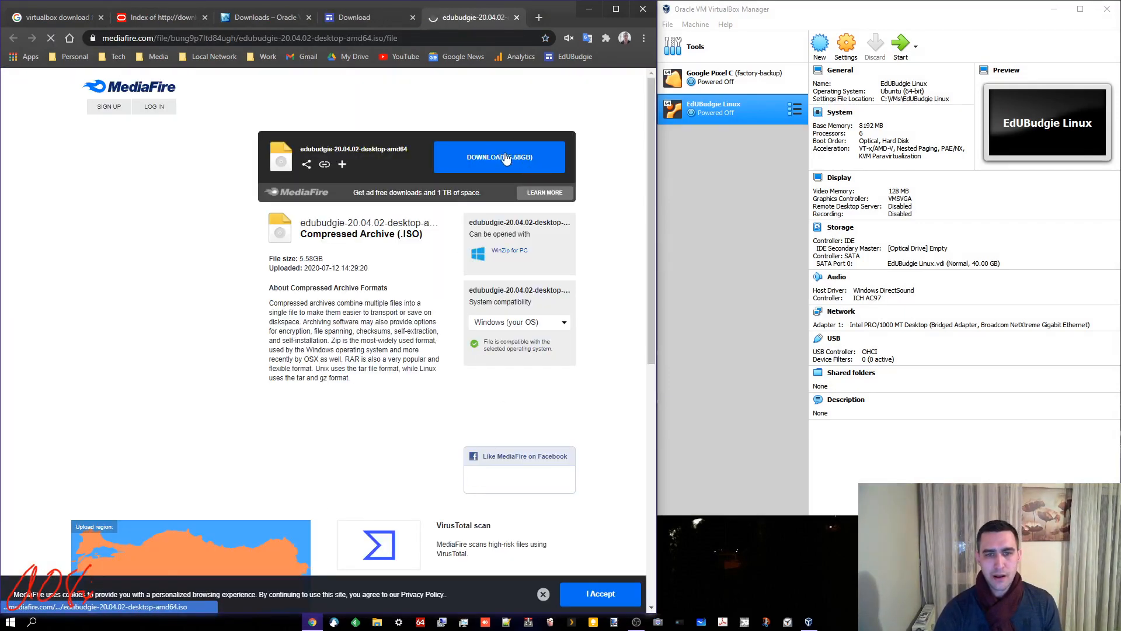
click(507, 166)
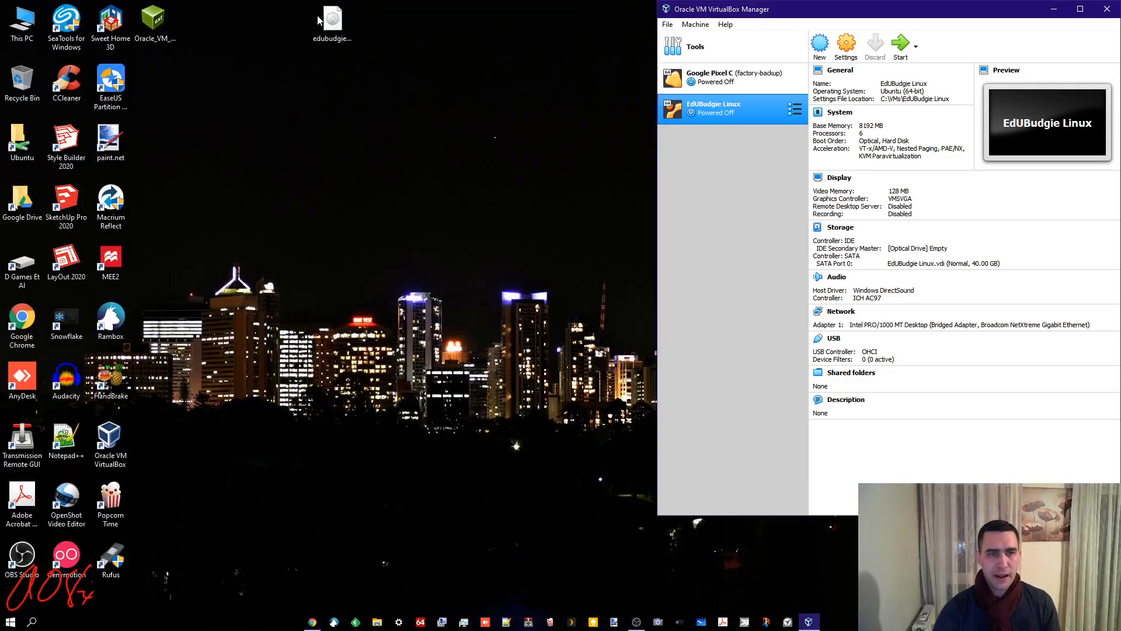
Step: Move the extension pack file on the desktop away from the other icons and select the edubudgie-20.04.02-desktop-amd64 image file
drag(153, 22, 213, 35)
click(349, 35)
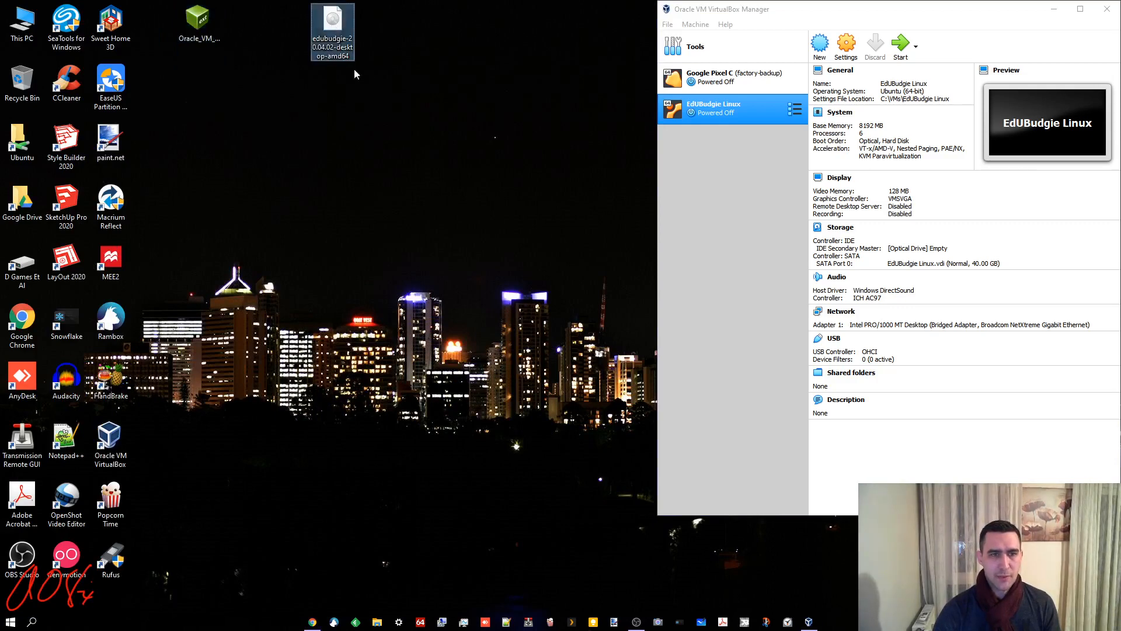
Step: Return to Chrome, close the MediaFire page, and search Google for "ubuntu download"
click(313, 622)
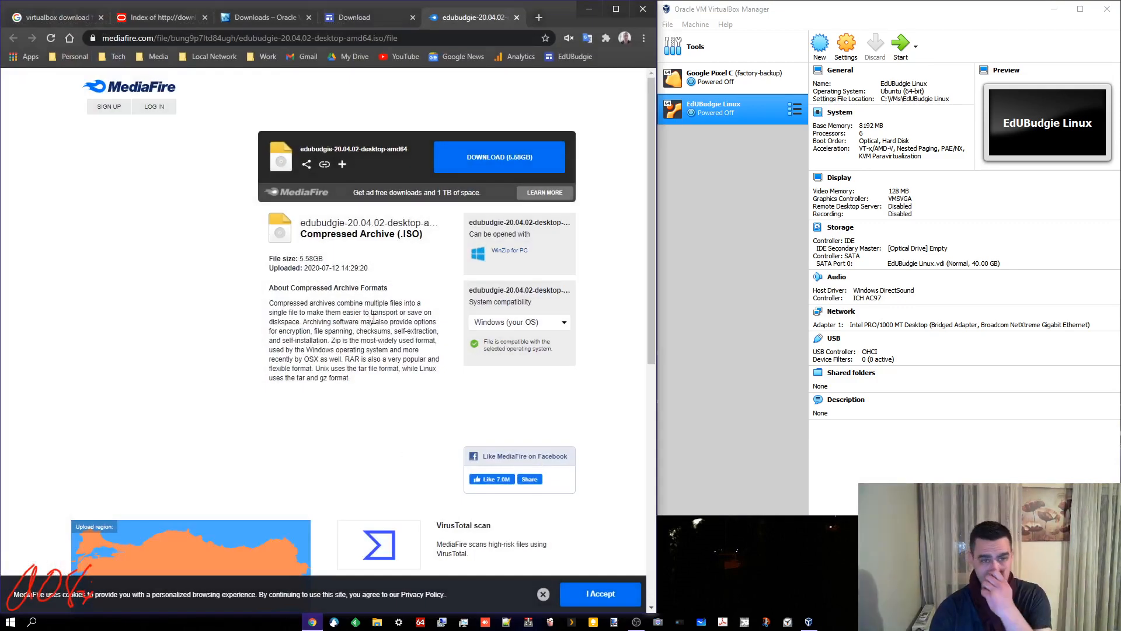
click(515, 18)
text(u)
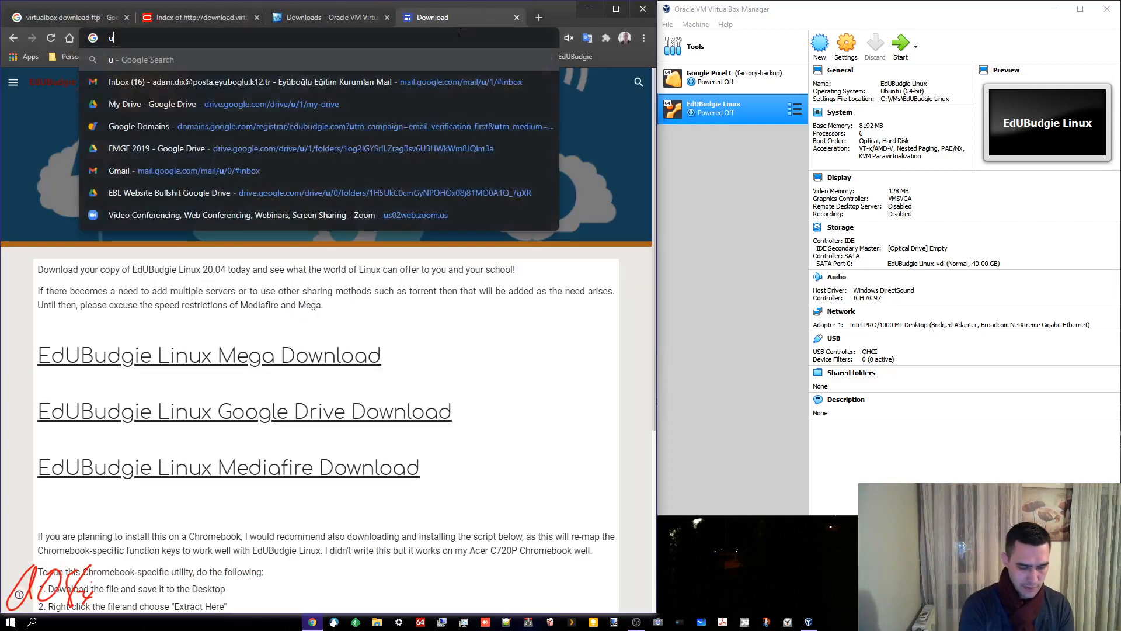
text(buntu download)
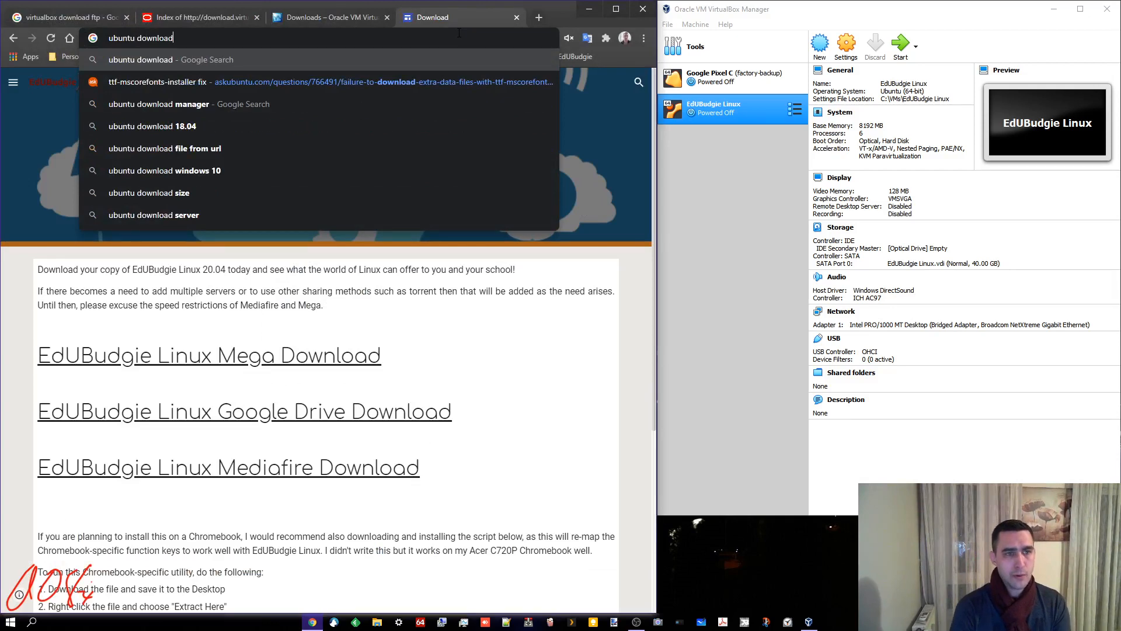
key(Return)
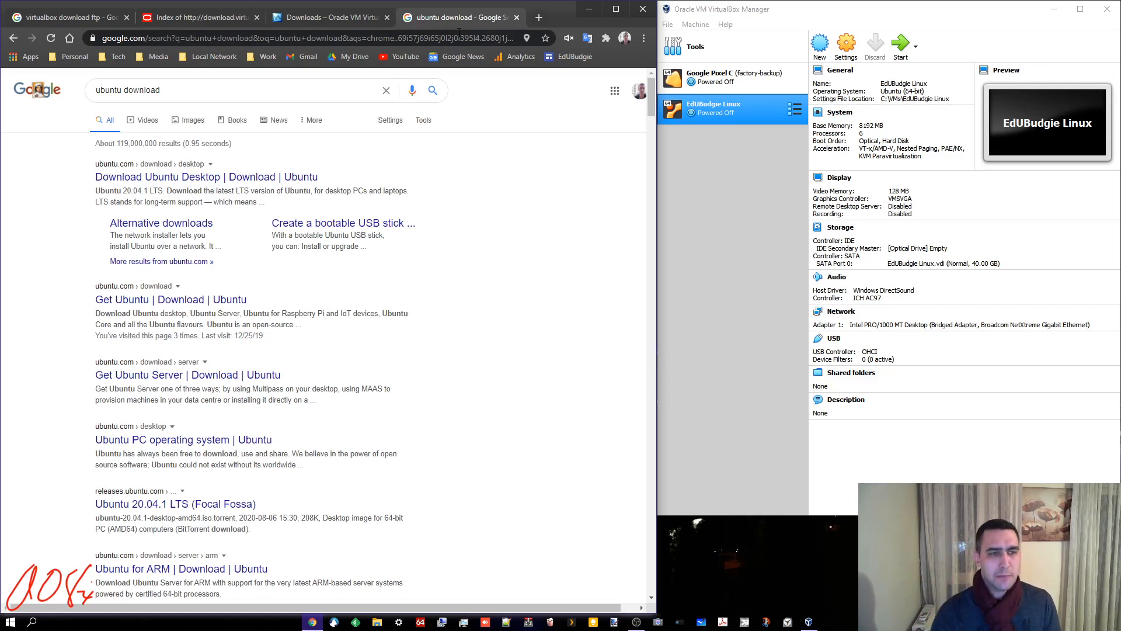
drag(172, 89, 94, 90)
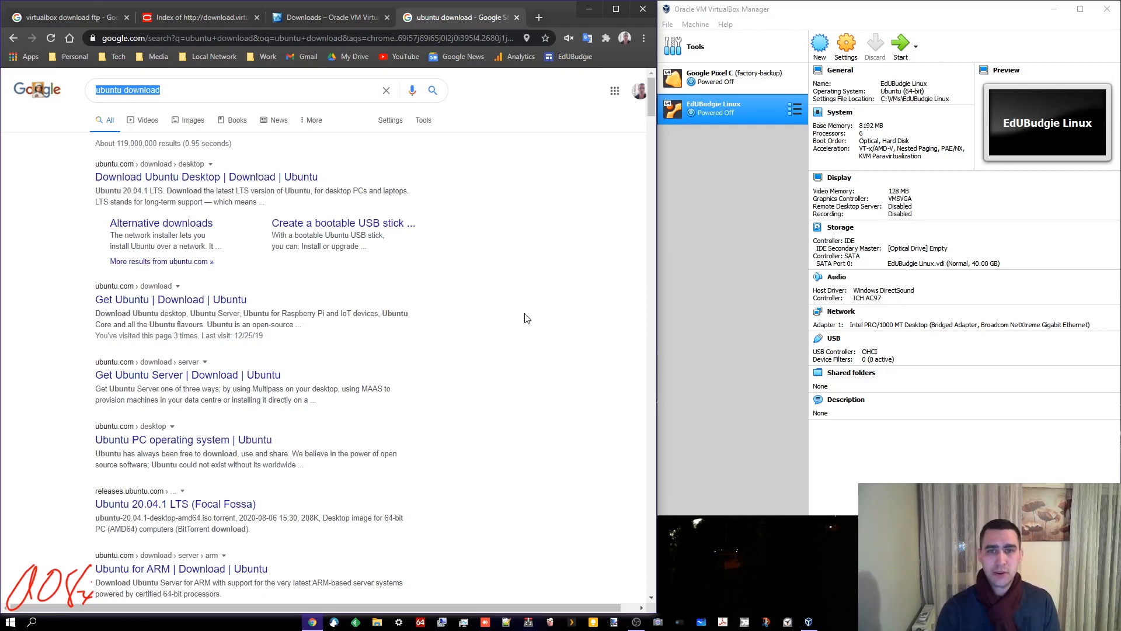
Step: Open the EdUBudgie homepage in a separate tab, and return to the Ubuntu search results
middle_click(573, 56)
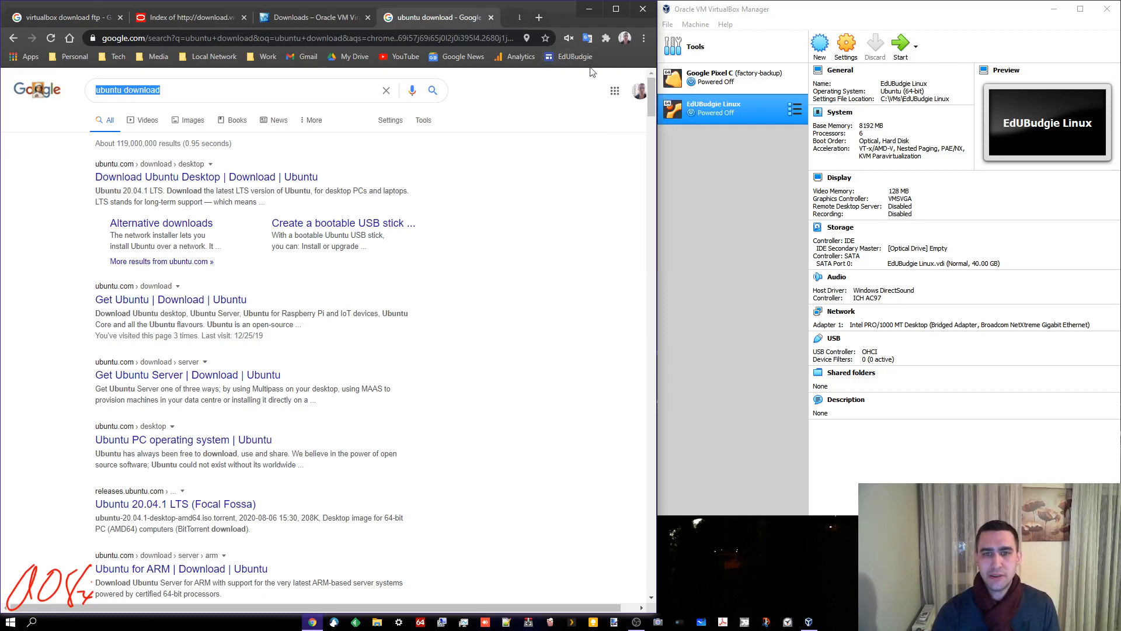
click(491, 19)
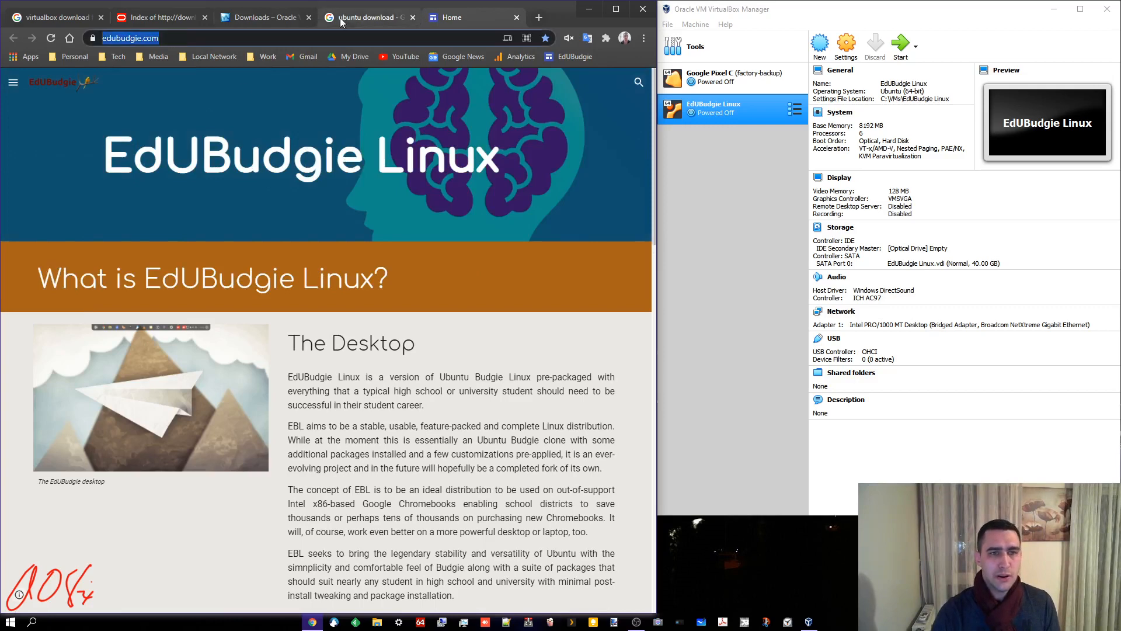
click(362, 18)
Step: Start downloading Ubuntu 20.04.1 LTS from the Download Ubuntu Desktop page, accepting all trackers on the site
click(170, 178)
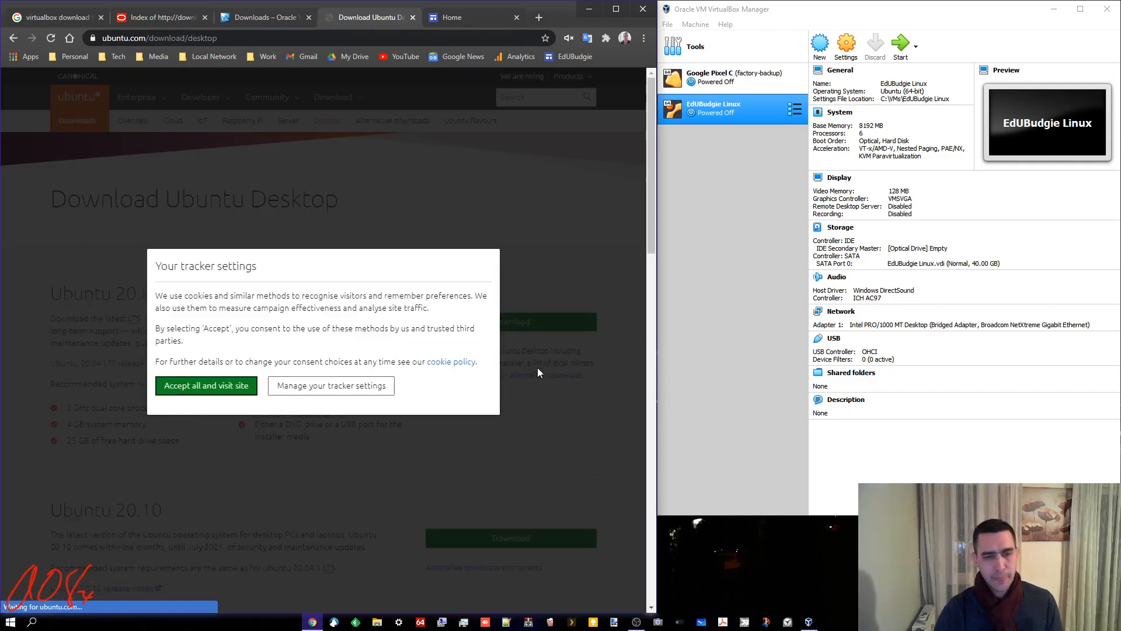
click(218, 386)
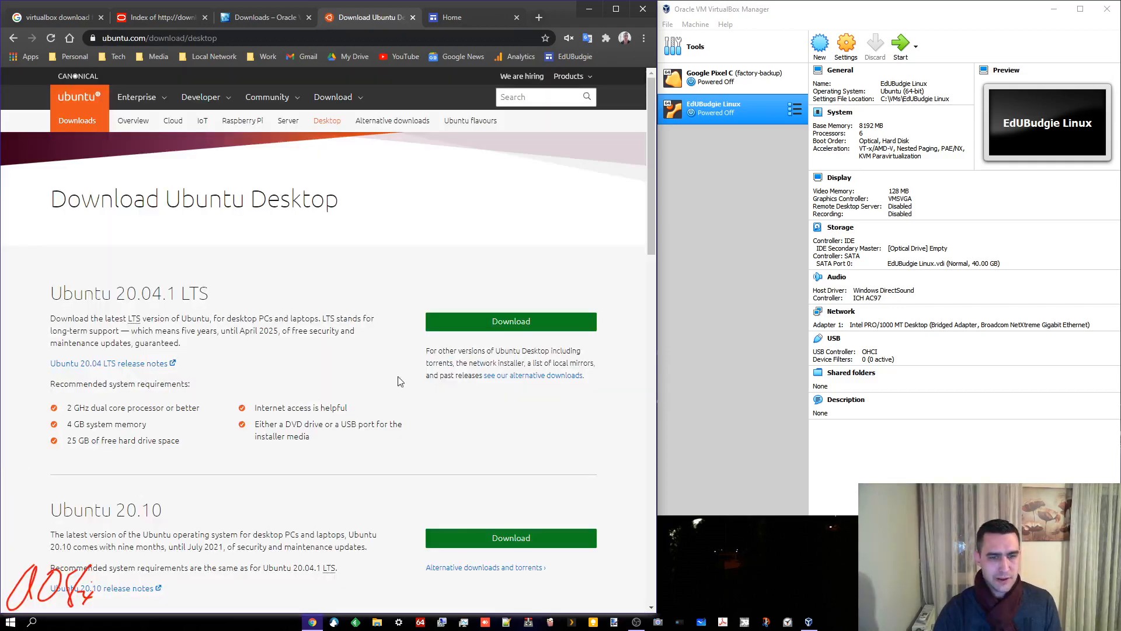
click(481, 330)
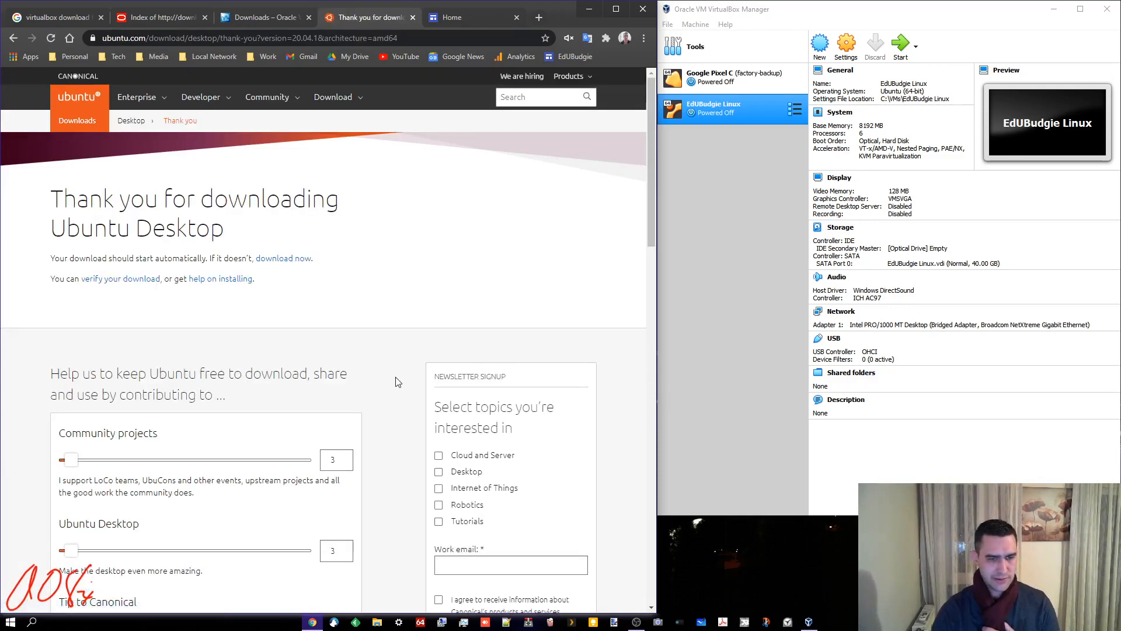
scroll(396, 377, down, 7)
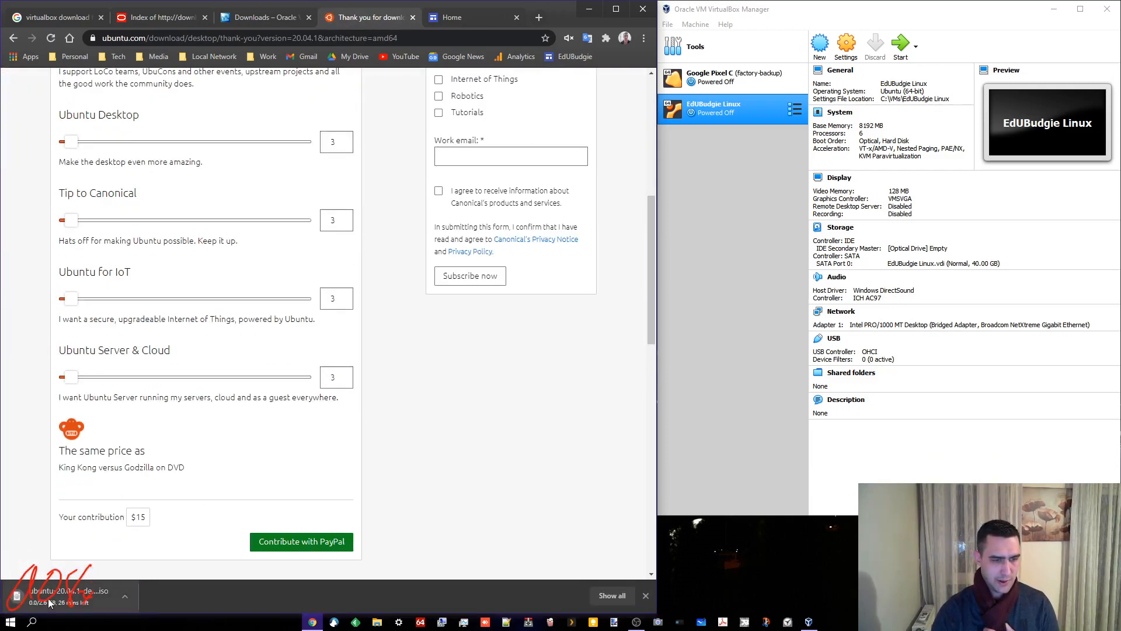
Step: Cancel the ubuntu-20.04.1-desktop-amd64.iso download in the browser's full downloads list and remove its entry
click(612, 595)
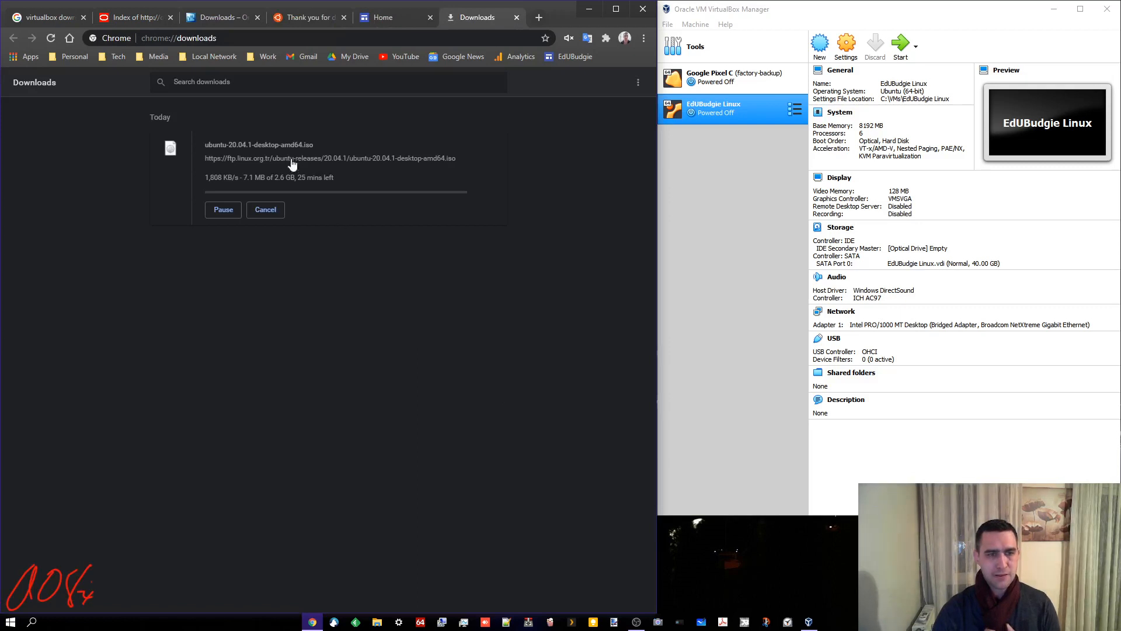
drag(316, 150, 279, 144)
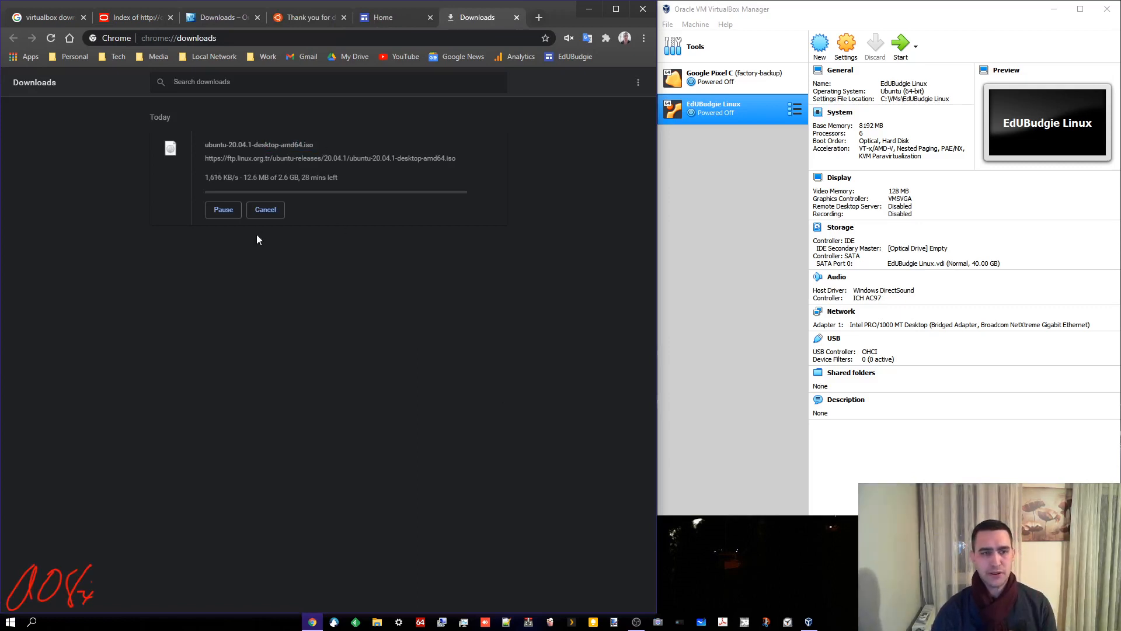
click(268, 211)
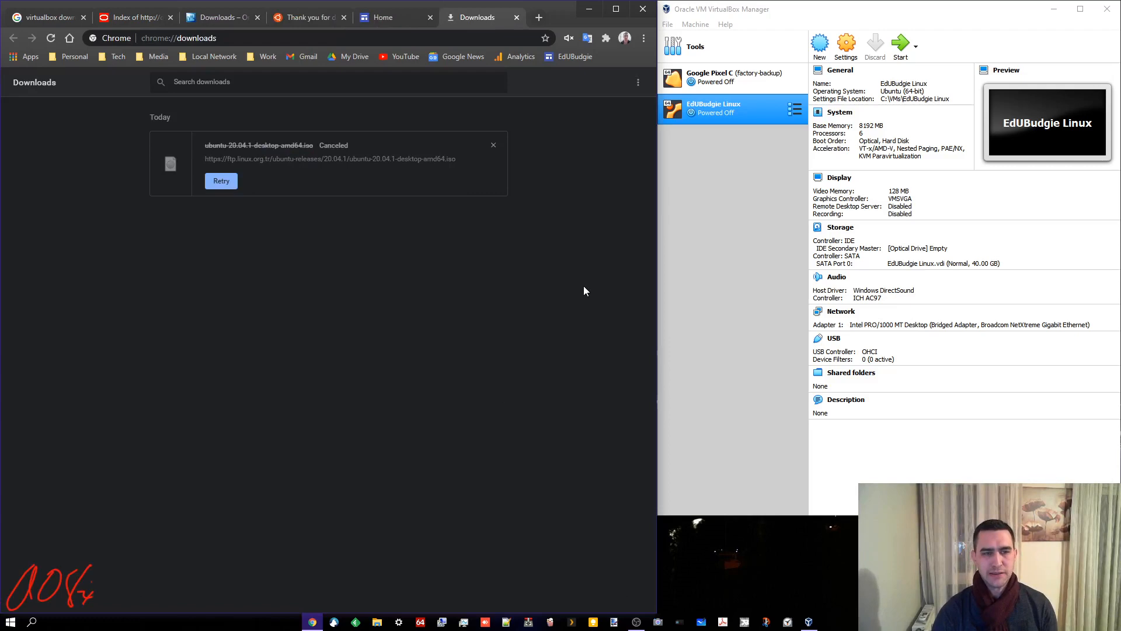
click(493, 145)
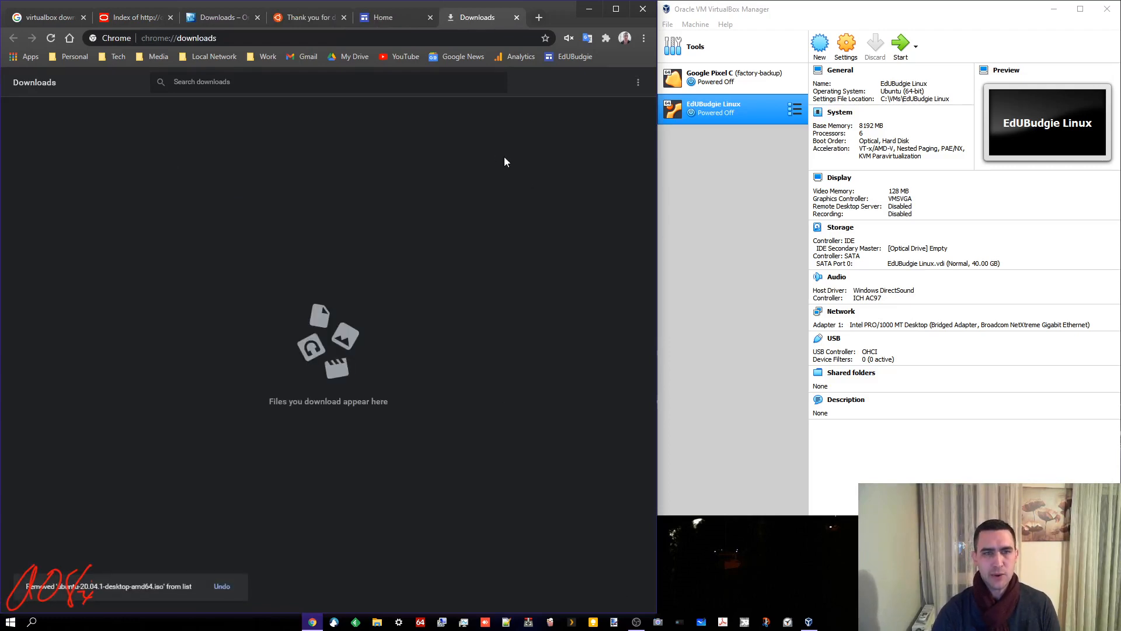
Step: Close all browser tabs except the one with the VirtualBox 6.0.4 download index
click(345, 17)
click(344, 17)
click(340, 18)
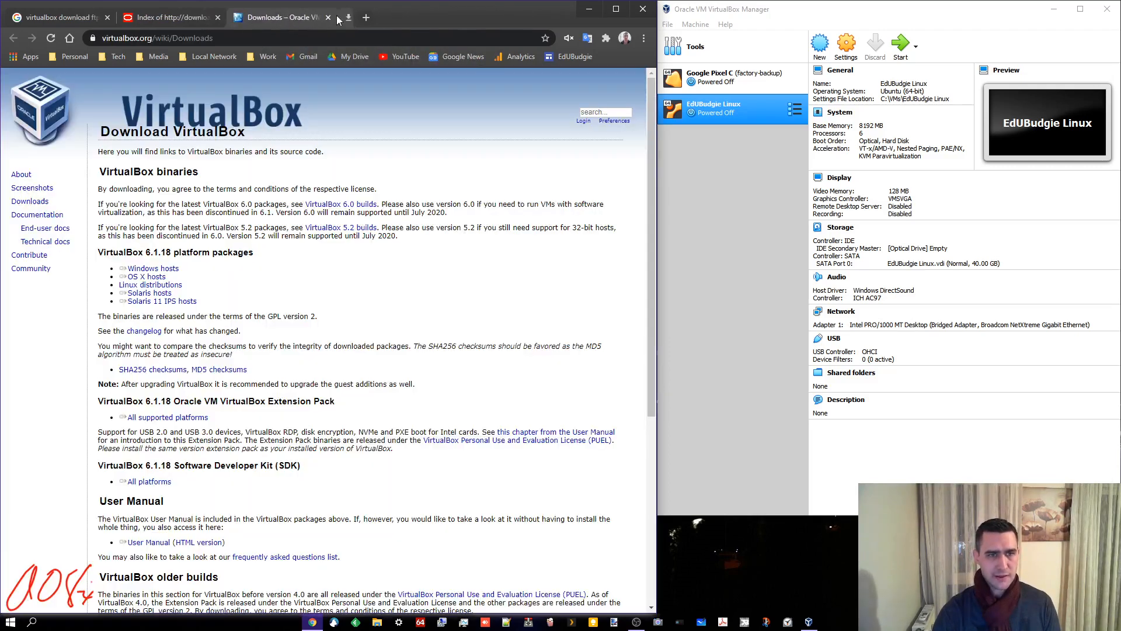
click(328, 18)
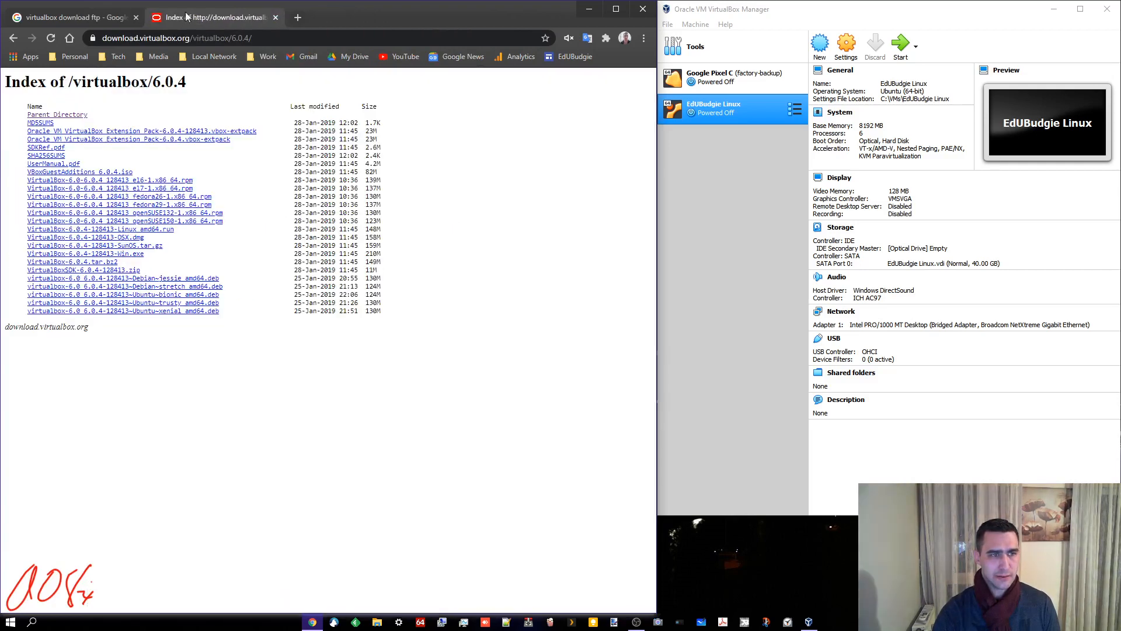
click(129, 18)
click(136, 18)
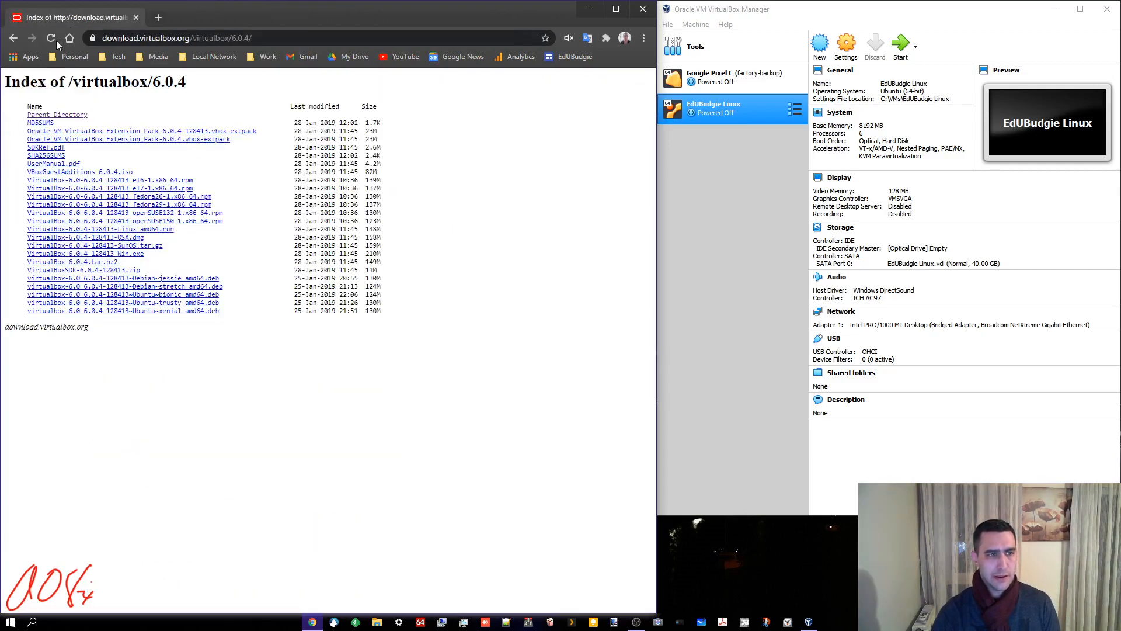
Step: Go back to the parent download.virtualbox.org/virtualbox/ index and select its web address
click(13, 38)
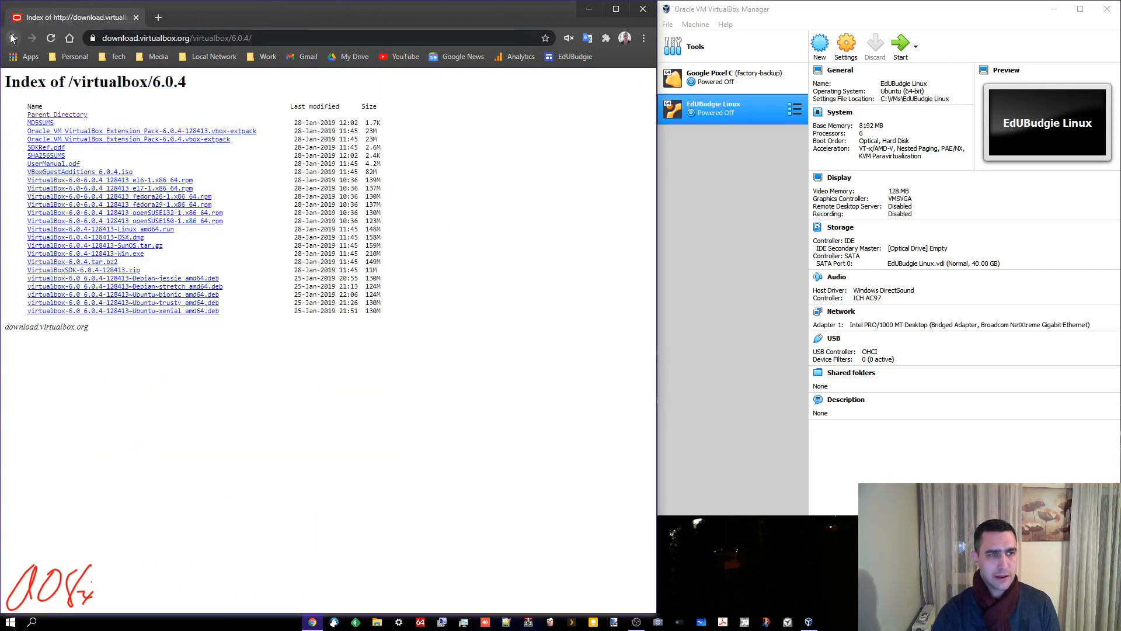
click(254, 37)
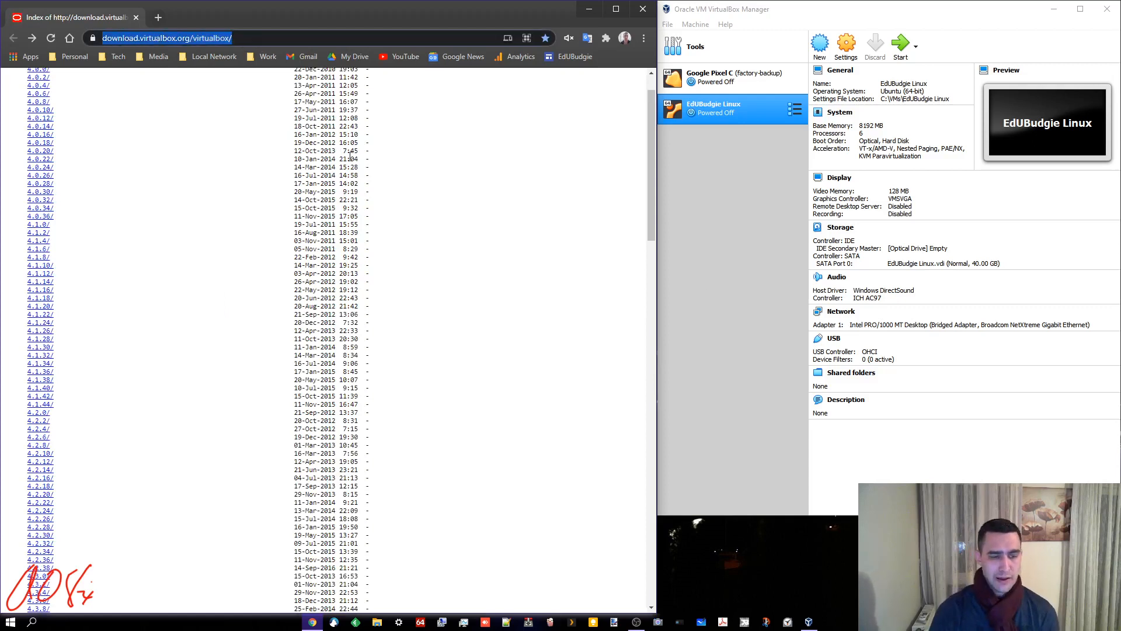
Step: Open the 6.1.18 release folder from the VirtualBox index to view its files, and return to the version list
scroll(293, 236, down, 7)
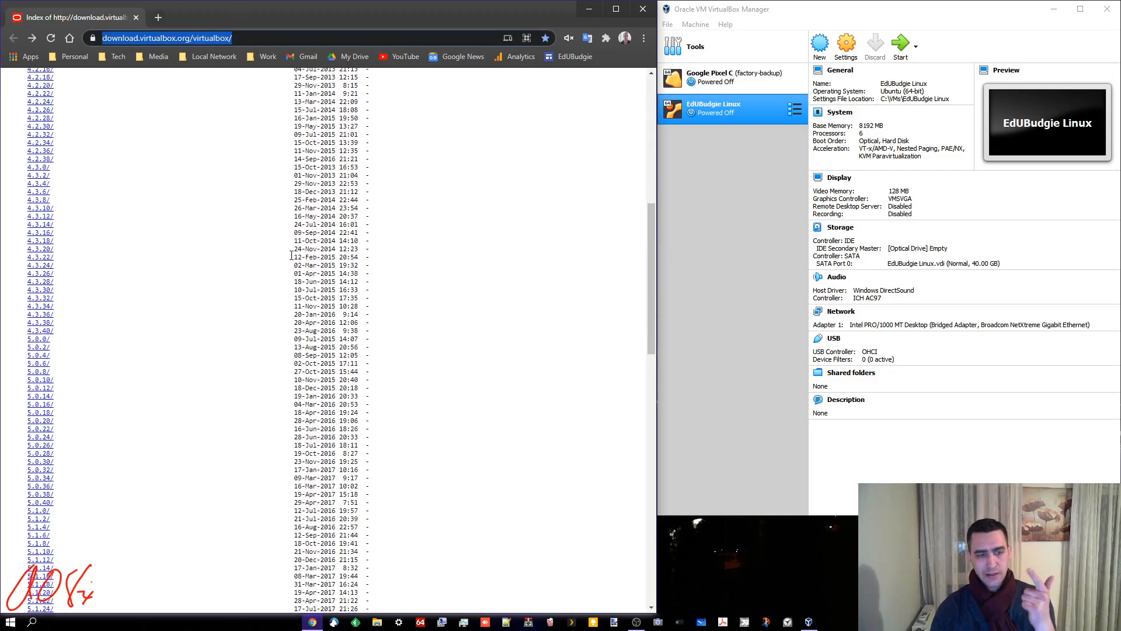
scroll(291, 256, down, 14)
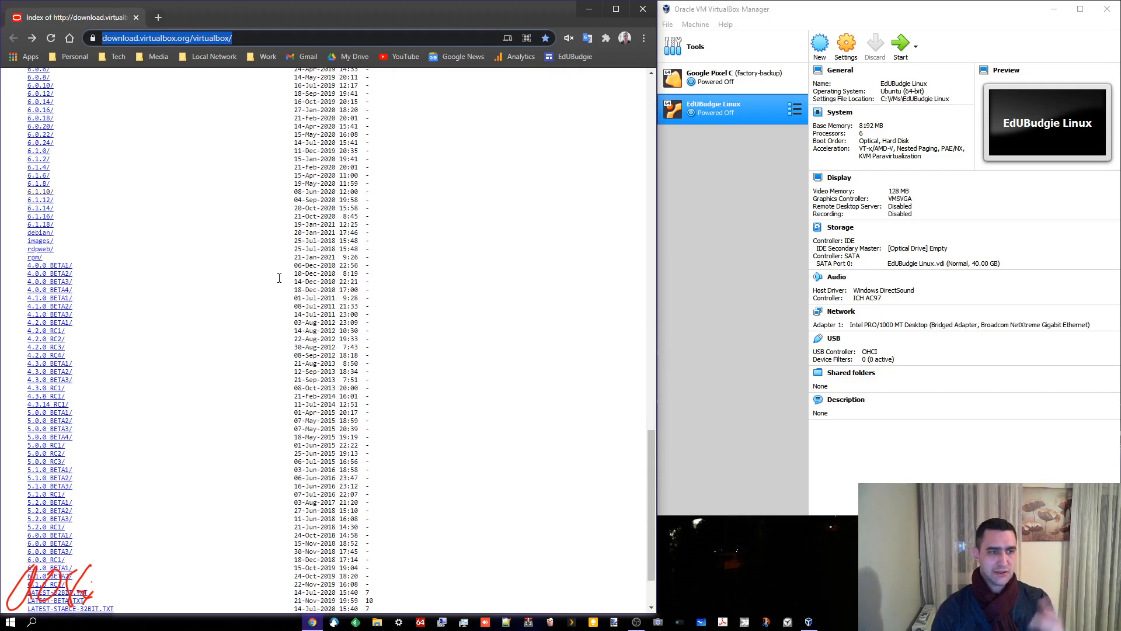
click(44, 225)
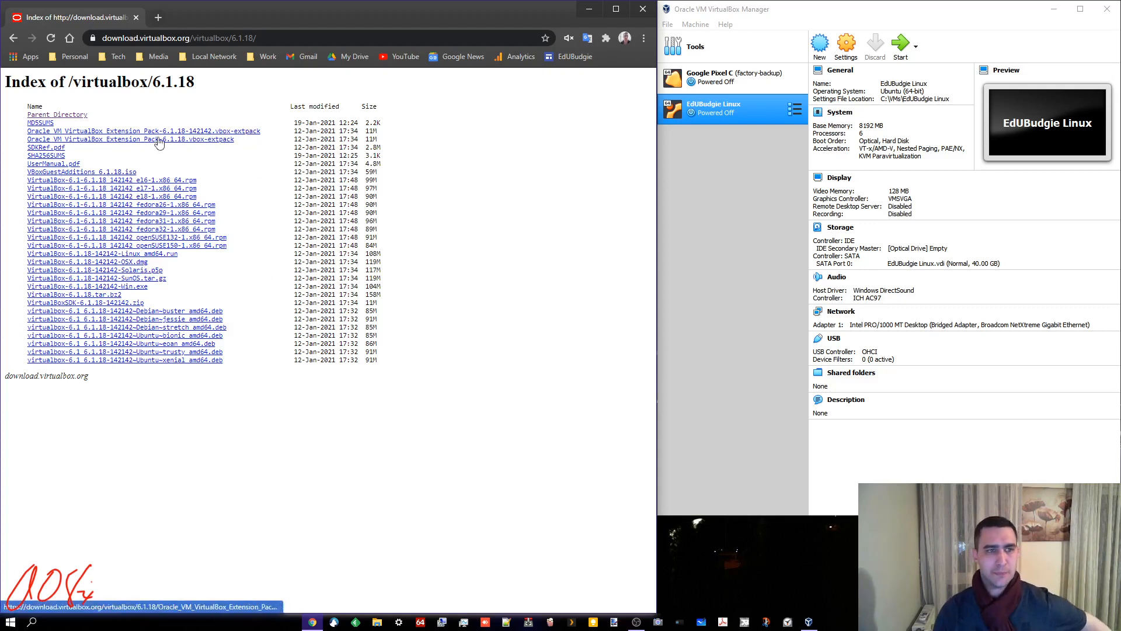
click(13, 38)
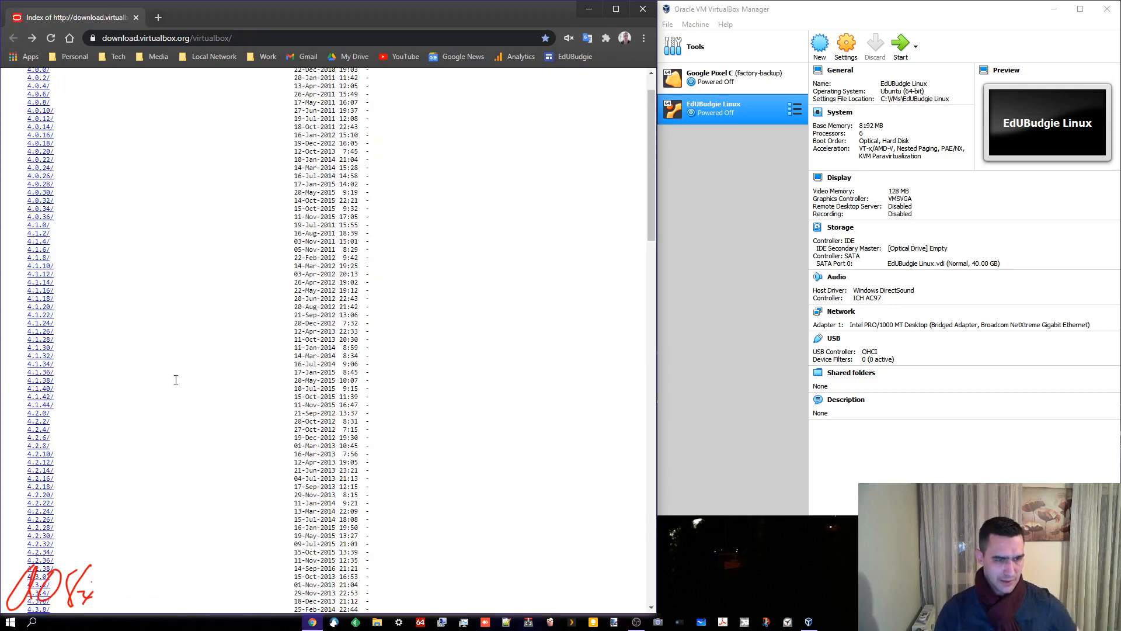
Step: Download VBoxGuestAdditions_6.0.4.iso from the 6.0.4 release folder of the VirtualBox index
scroll(158, 395, down, 20)
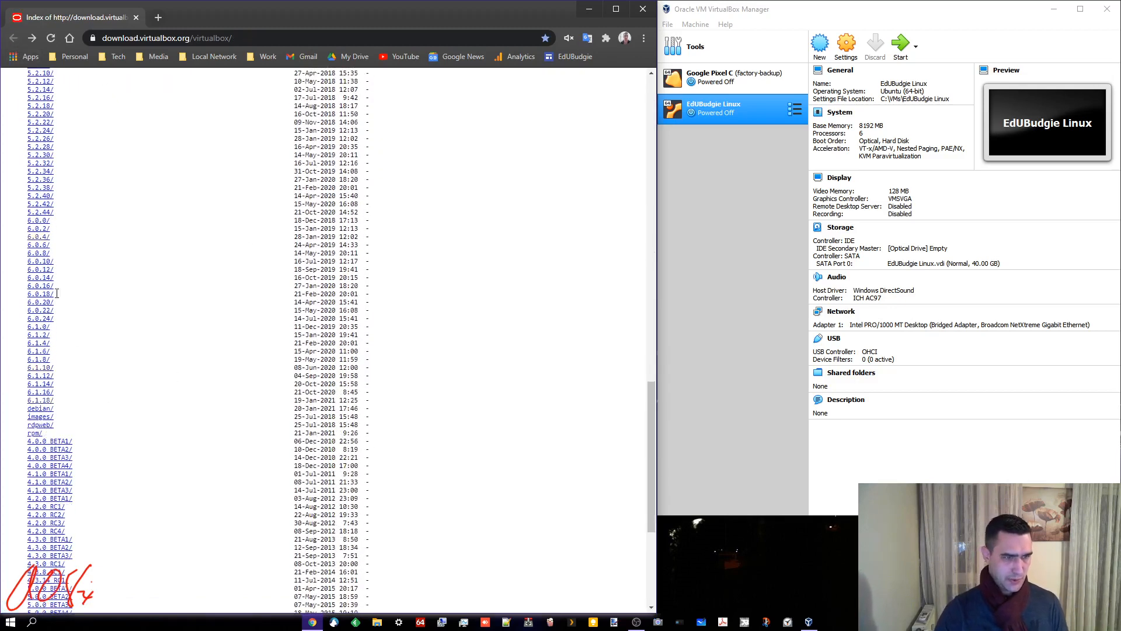
click(39, 236)
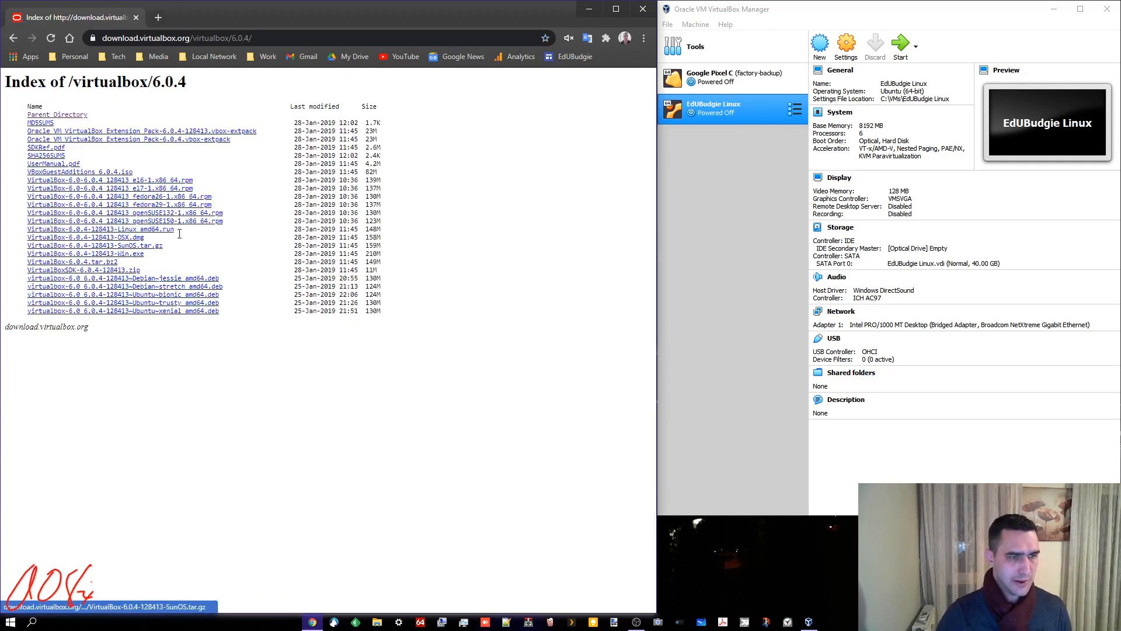
click(109, 173)
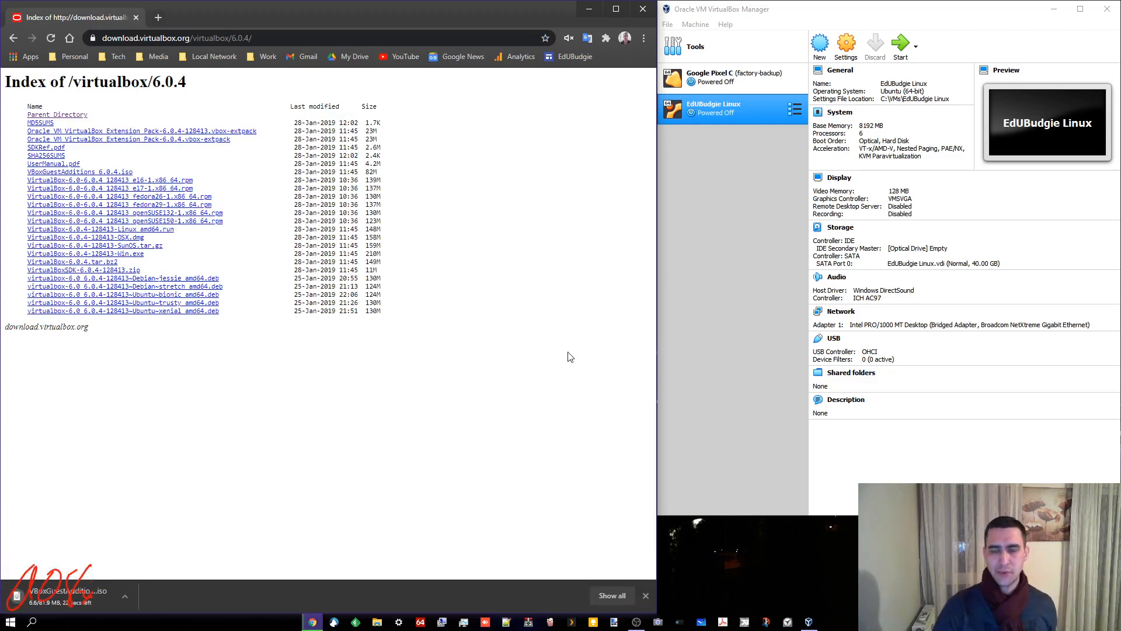
Step: Minimize the browser and select the edubudgie-20.04.02-desktop-amd64 image on the desktop
click(734, 278)
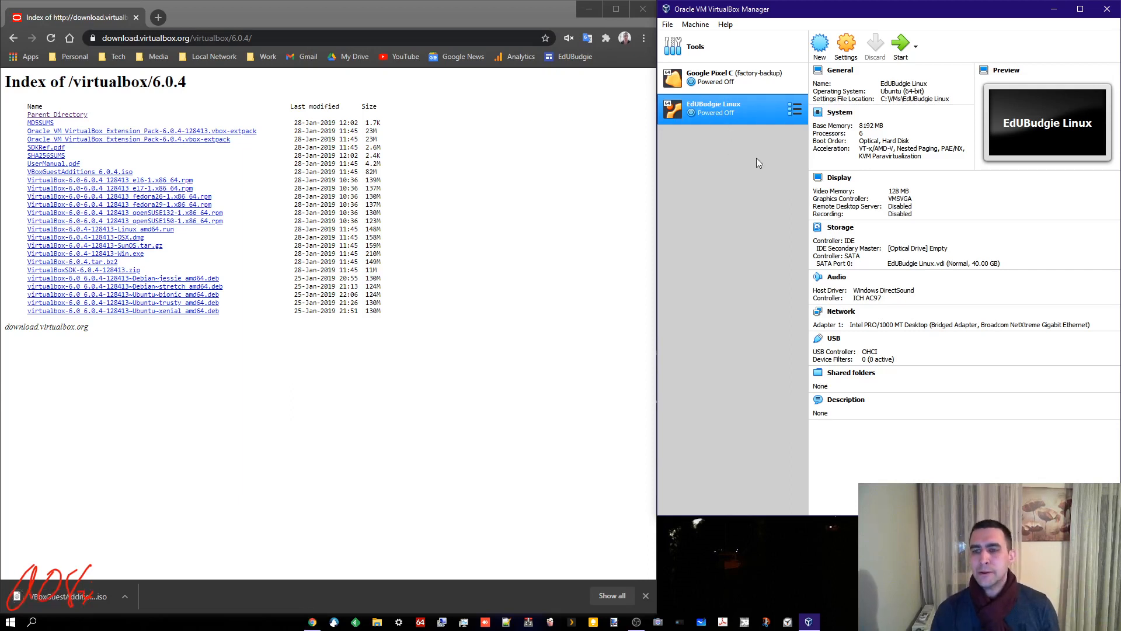
click(590, 9)
click(349, 28)
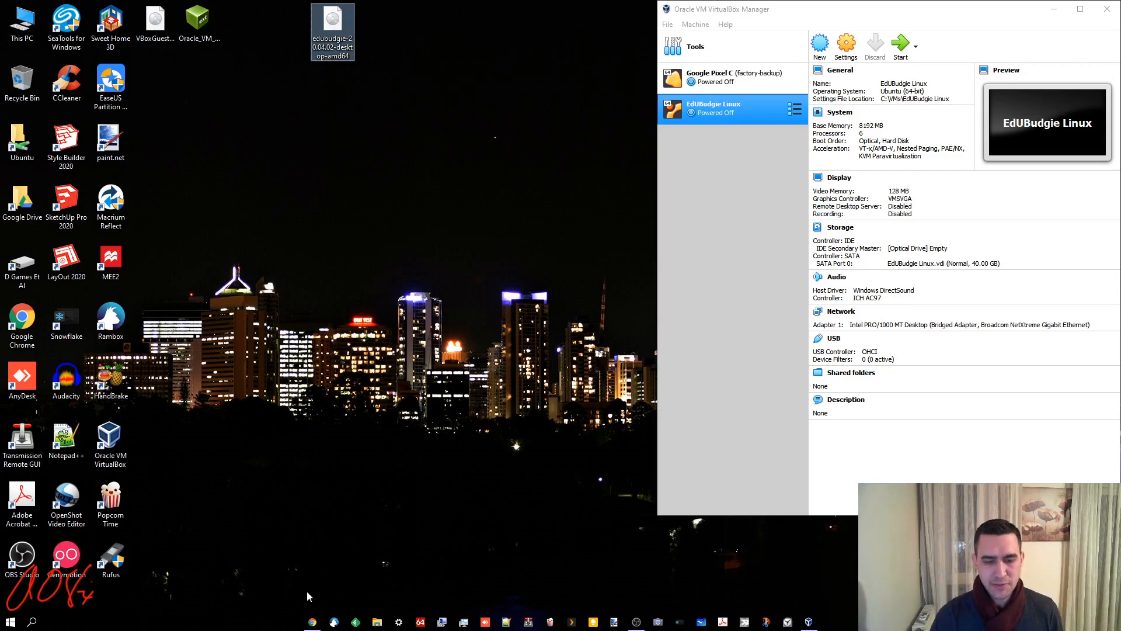
Step: Bring the browser back, remove the VBoxGuestAdditions_6.0.4.iso entry from its full downloads list and close that list
click(313, 621)
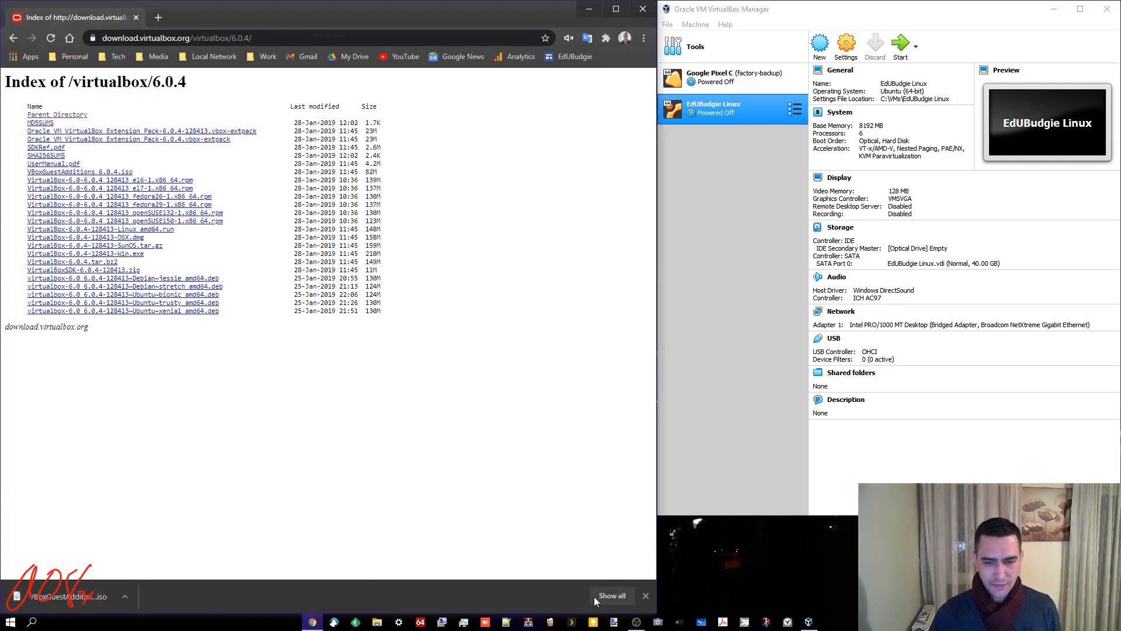
click(604, 597)
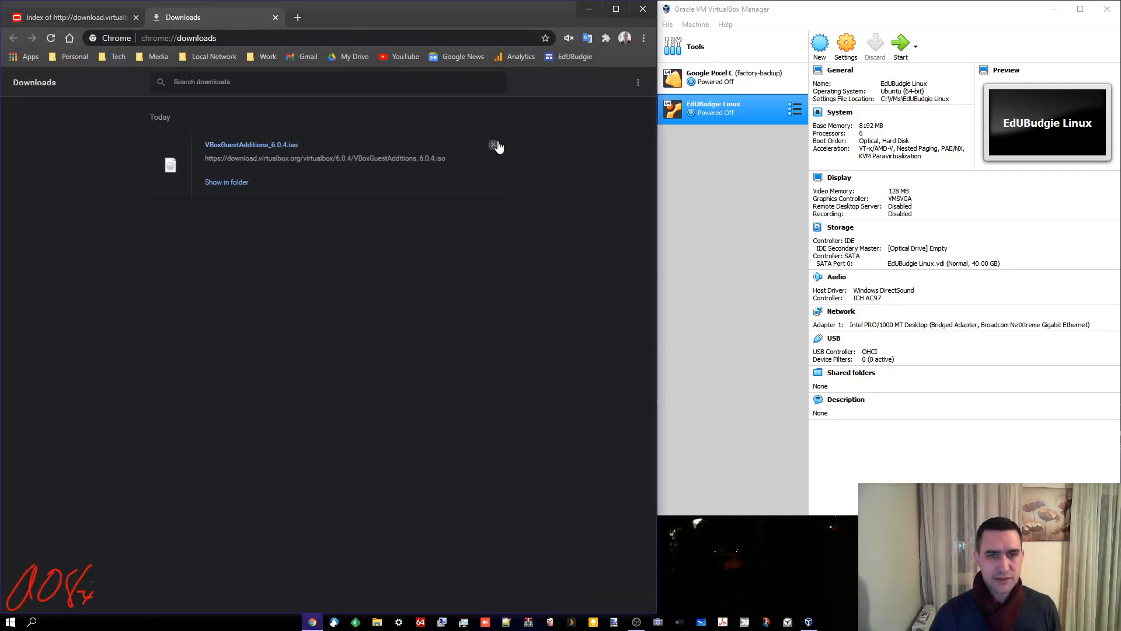
click(493, 144)
key(ctrl+w)
Step: Switch to VirtualBox Manager and start a new virtual machine named "EBL Linux" with the operating system type Linux
click(878, 3)
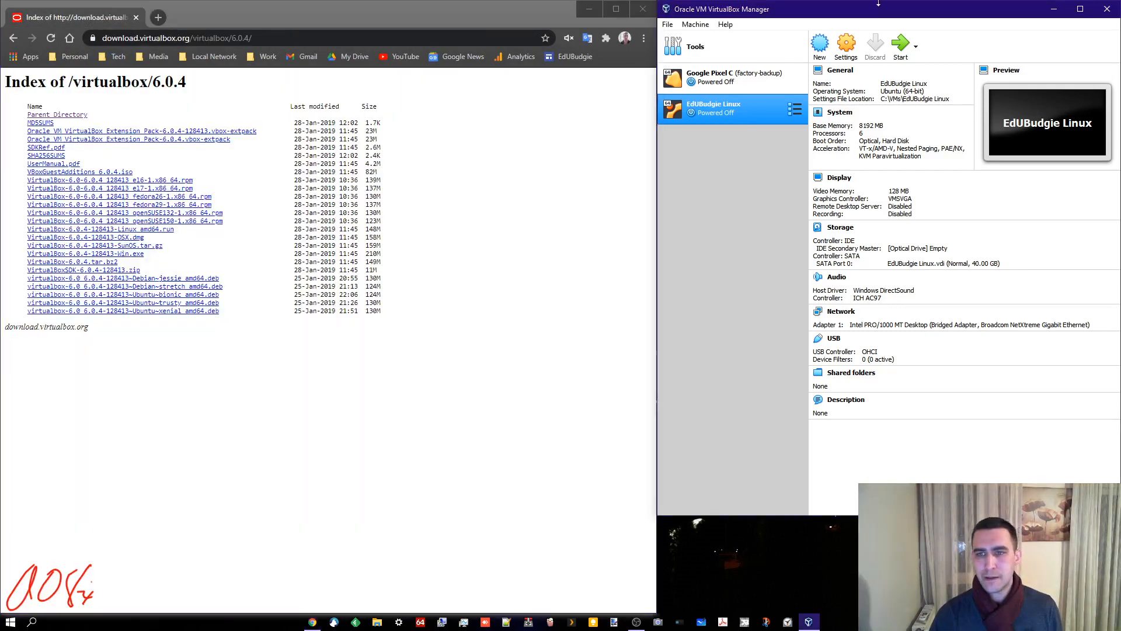
click(820, 46)
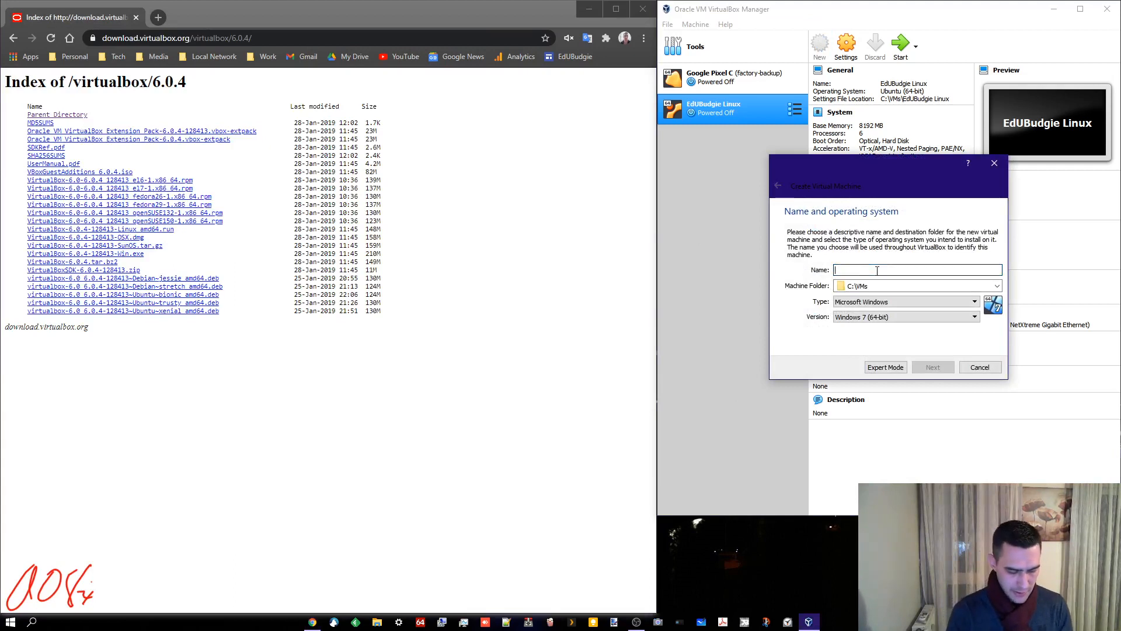
text(EBL)
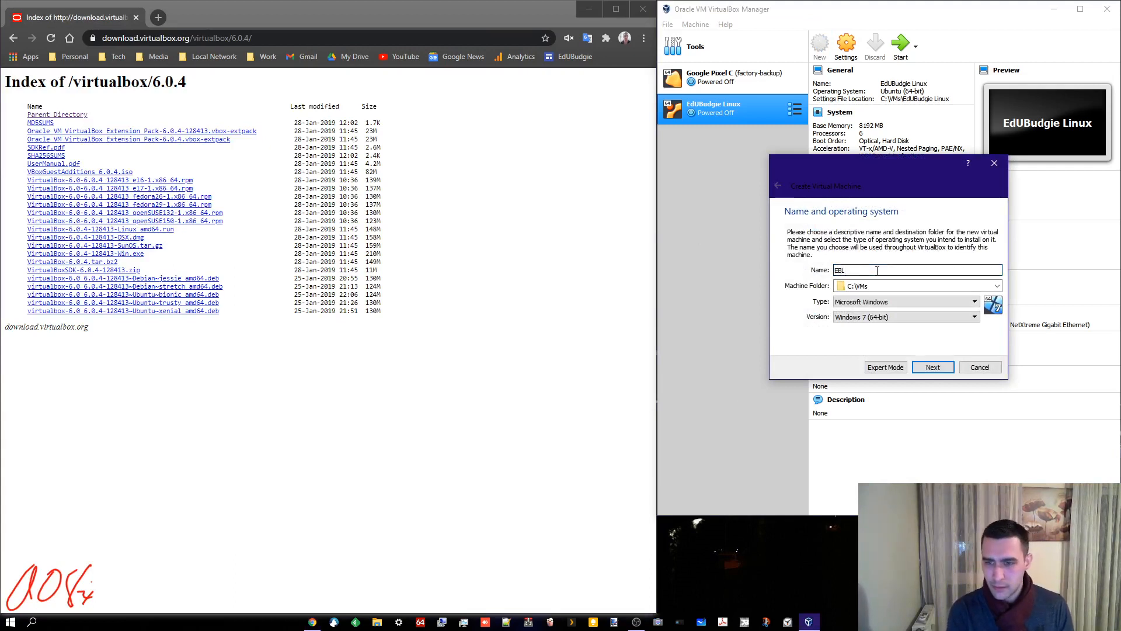
text( Linux)
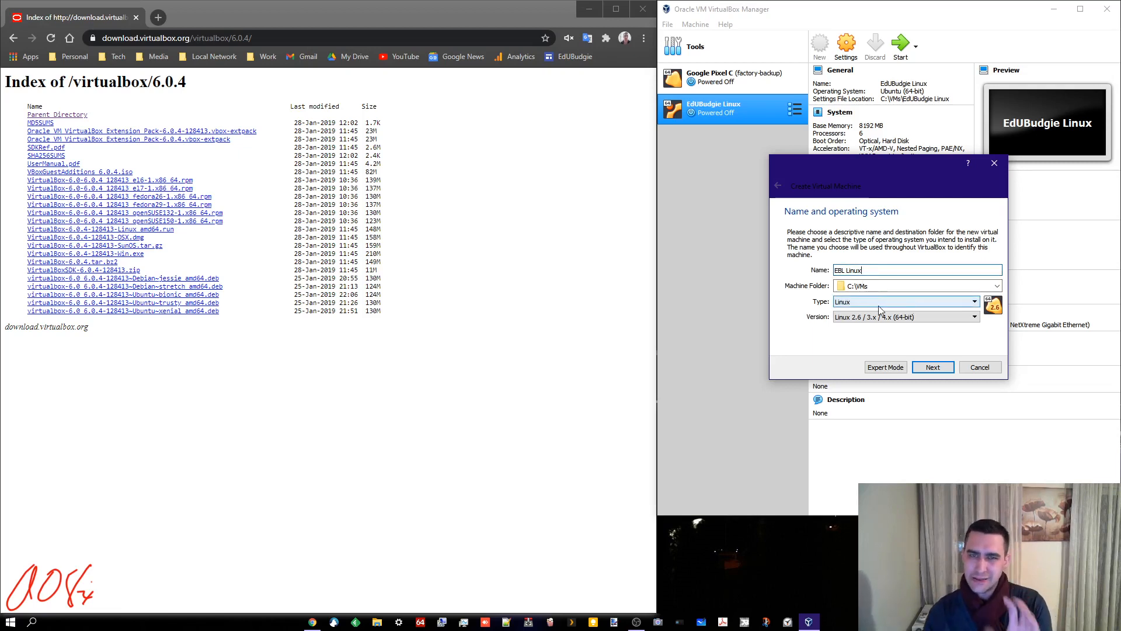
click(861, 303)
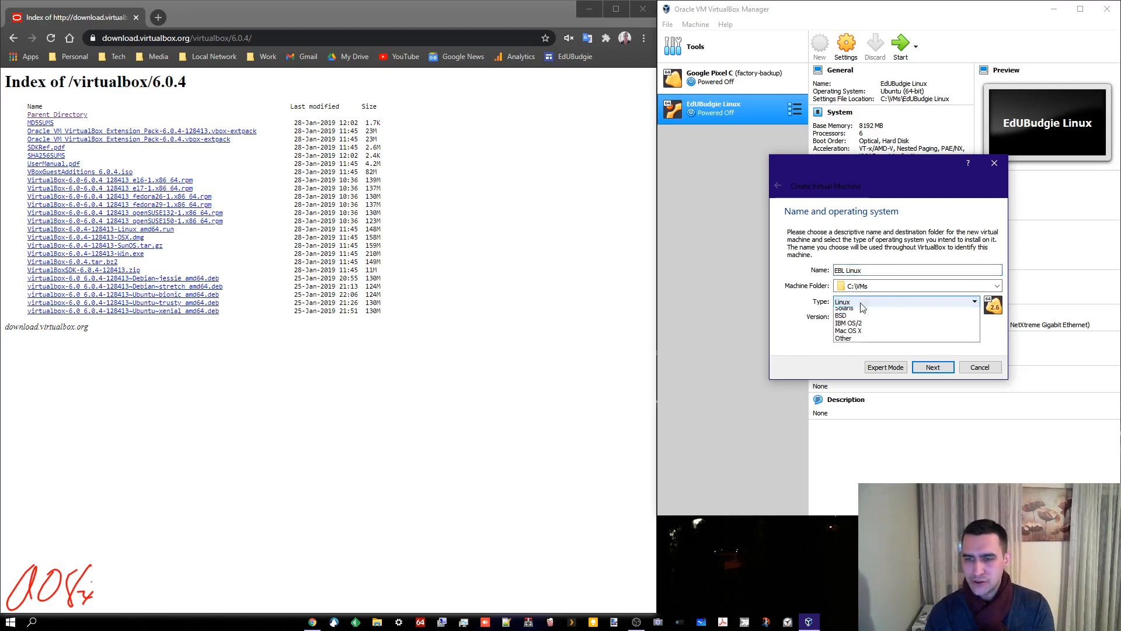
click(860, 302)
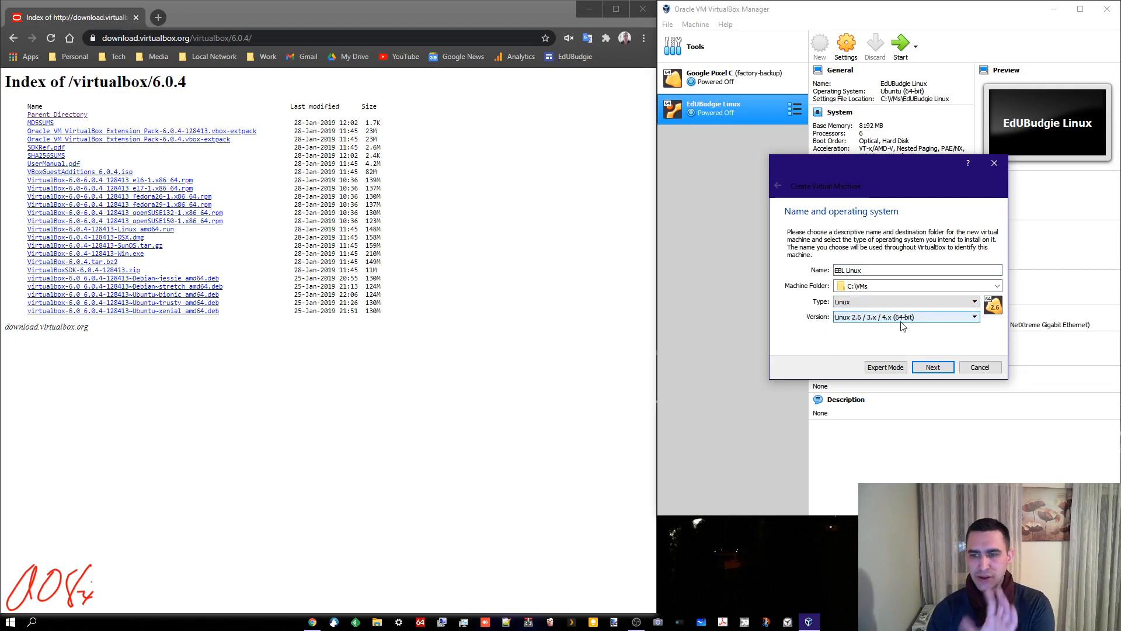
Step: Set the new machine's version to Ubuntu (64-bit) and continue to the memory size page
click(922, 321)
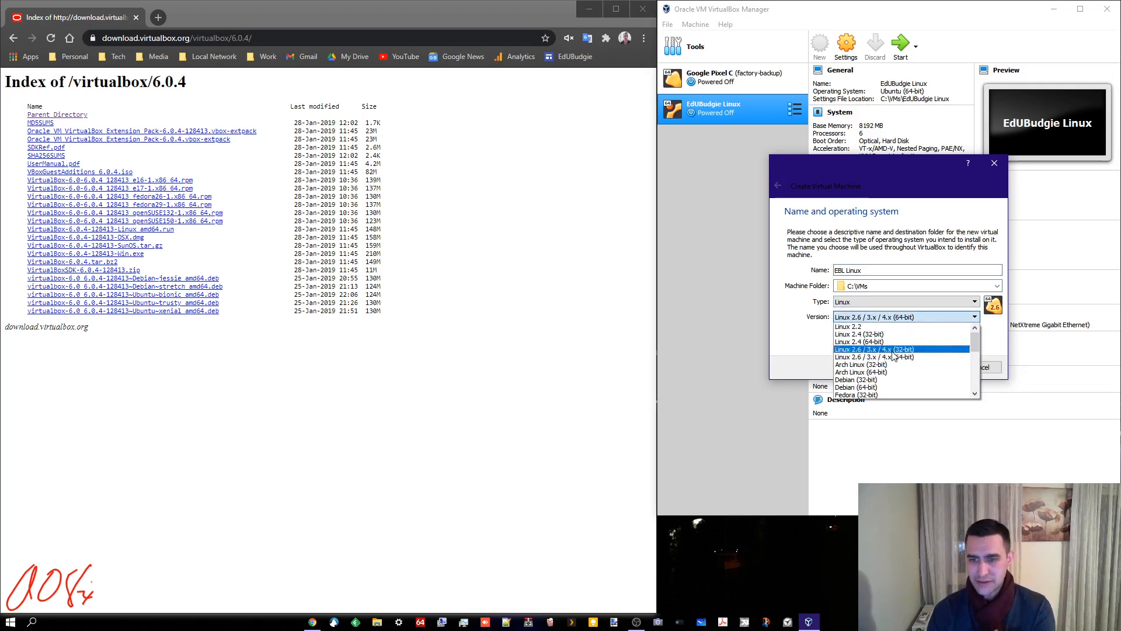
scroll(893, 356, down, 7)
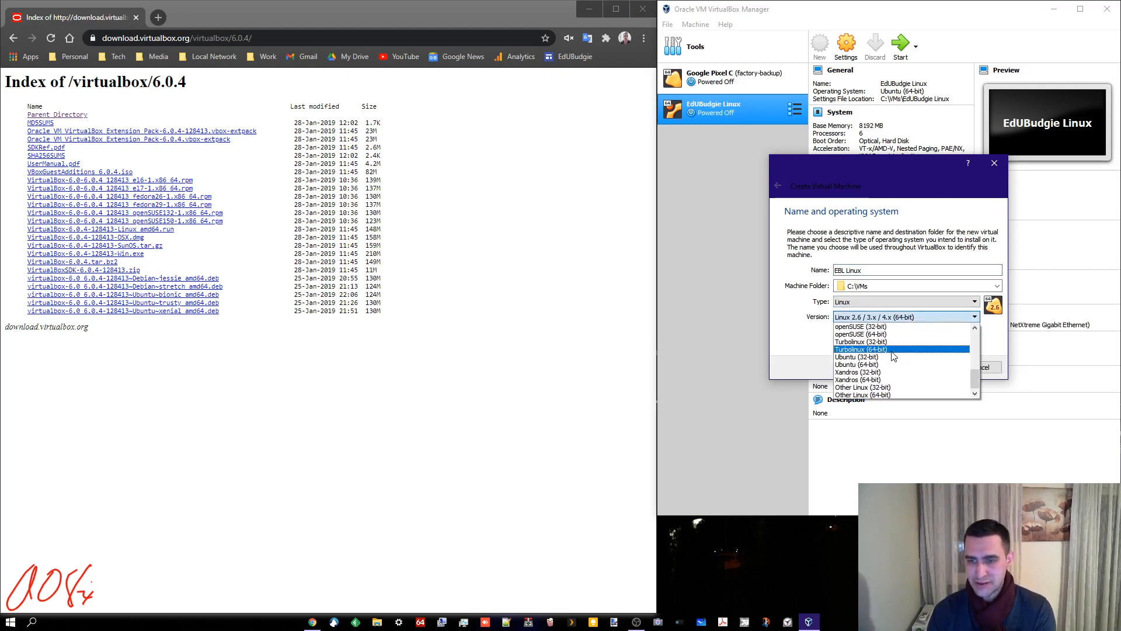
click(866, 365)
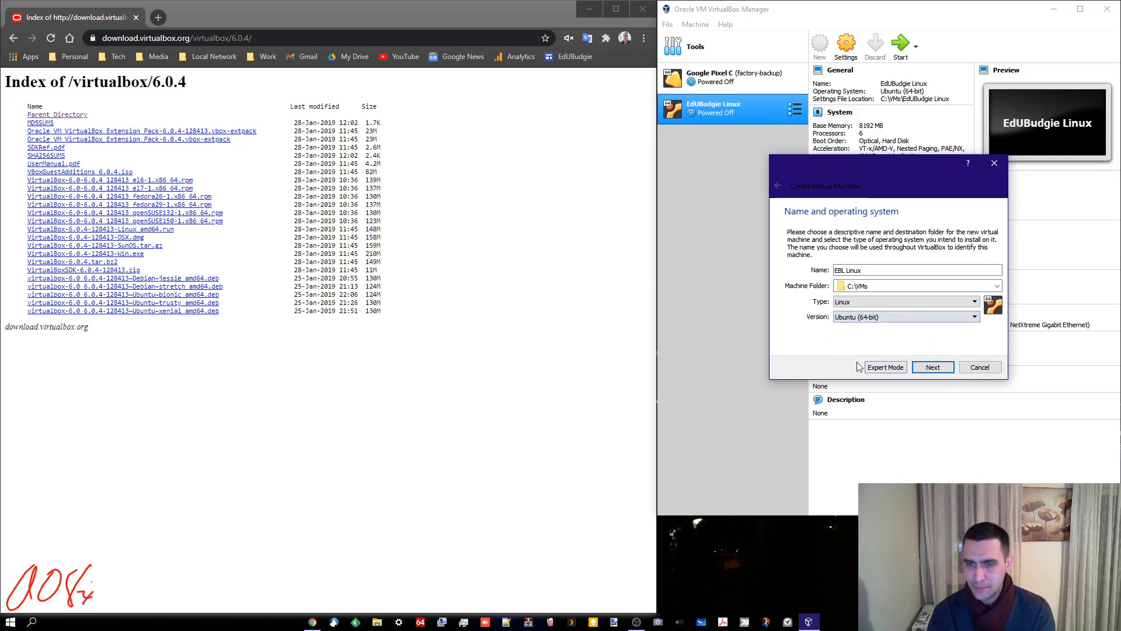
click(920, 365)
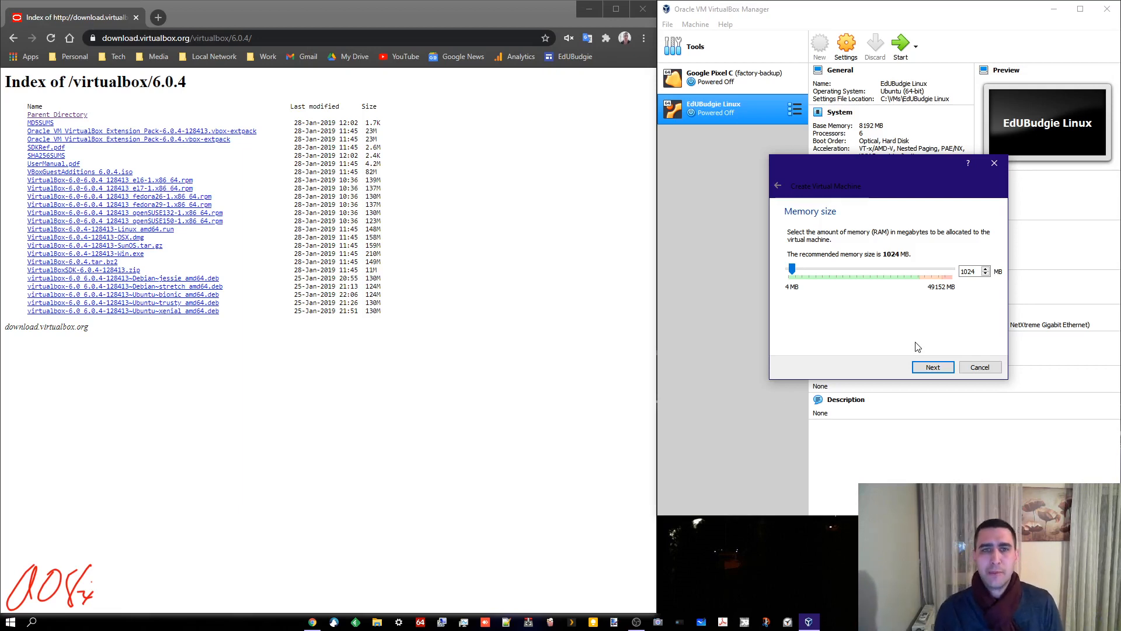
Step: Switch to Chrome and search Google for "4gb to mb" in a new tab
double_click(976, 271)
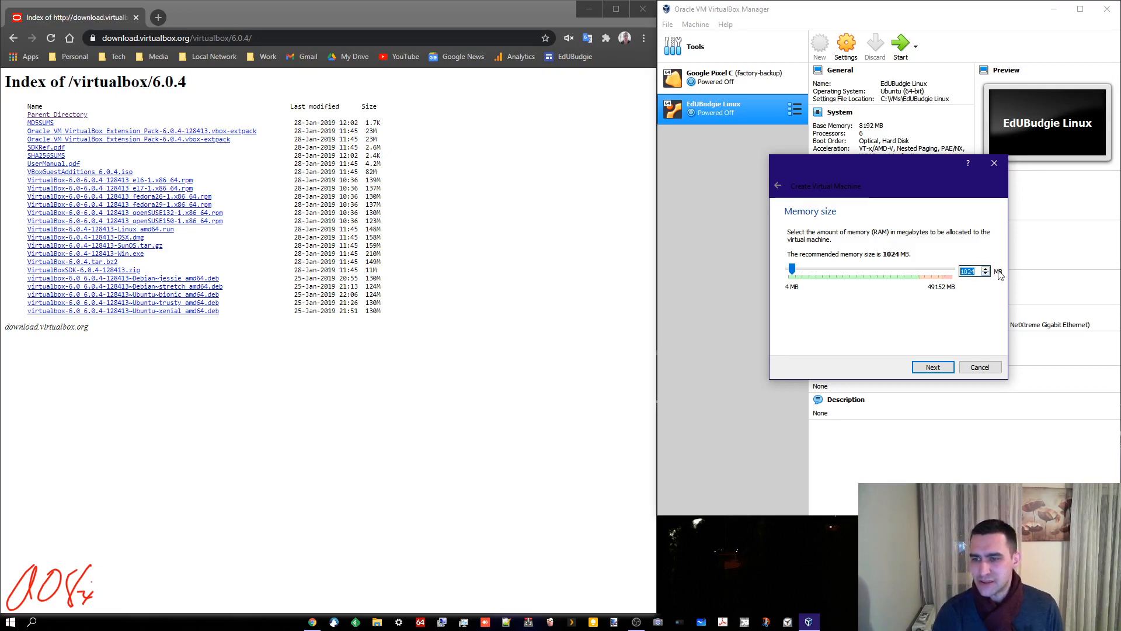
click(156, 16)
text(4)
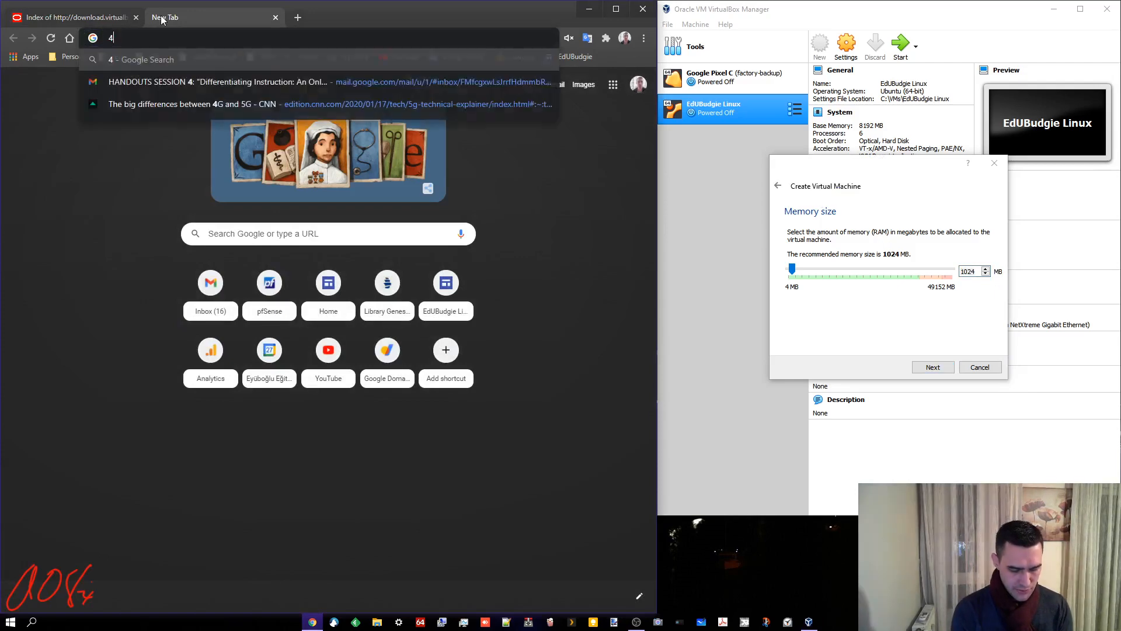
text(gb t)
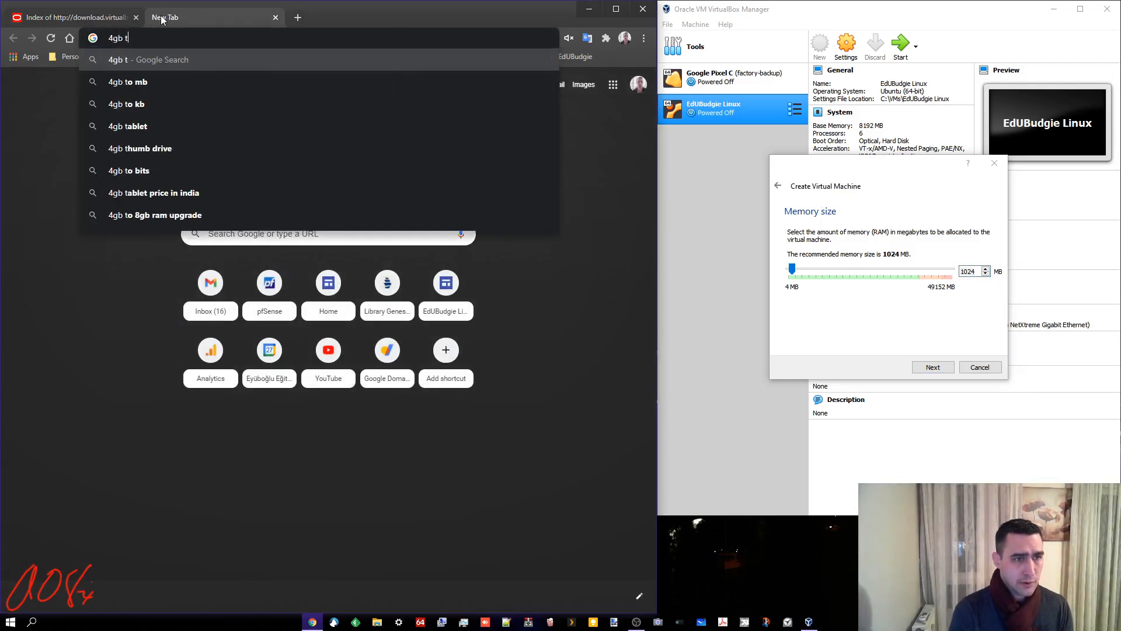
key(Down)
key(Return)
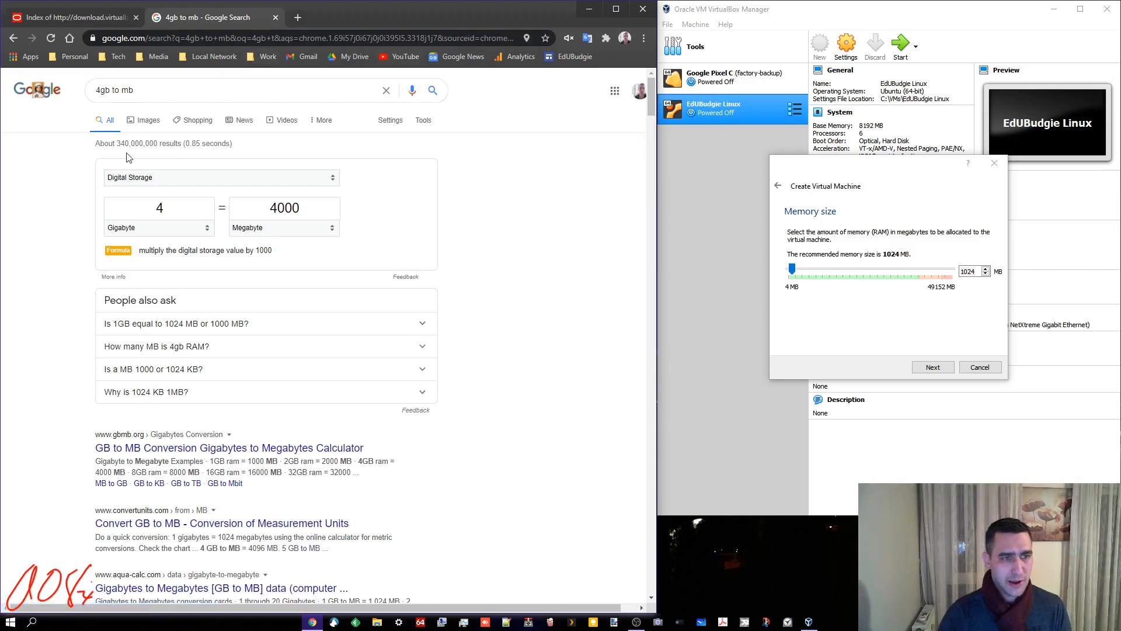
Step: Convert 4 gibibytes to mebibytes in Google's unit converter and select the converted value
click(149, 229)
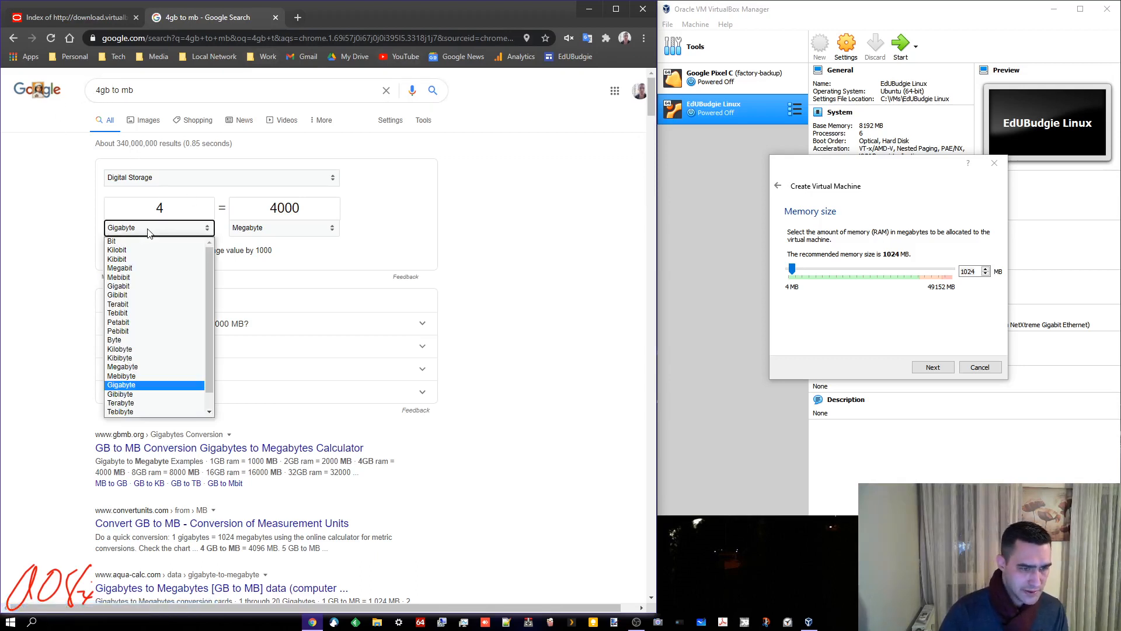
click(122, 394)
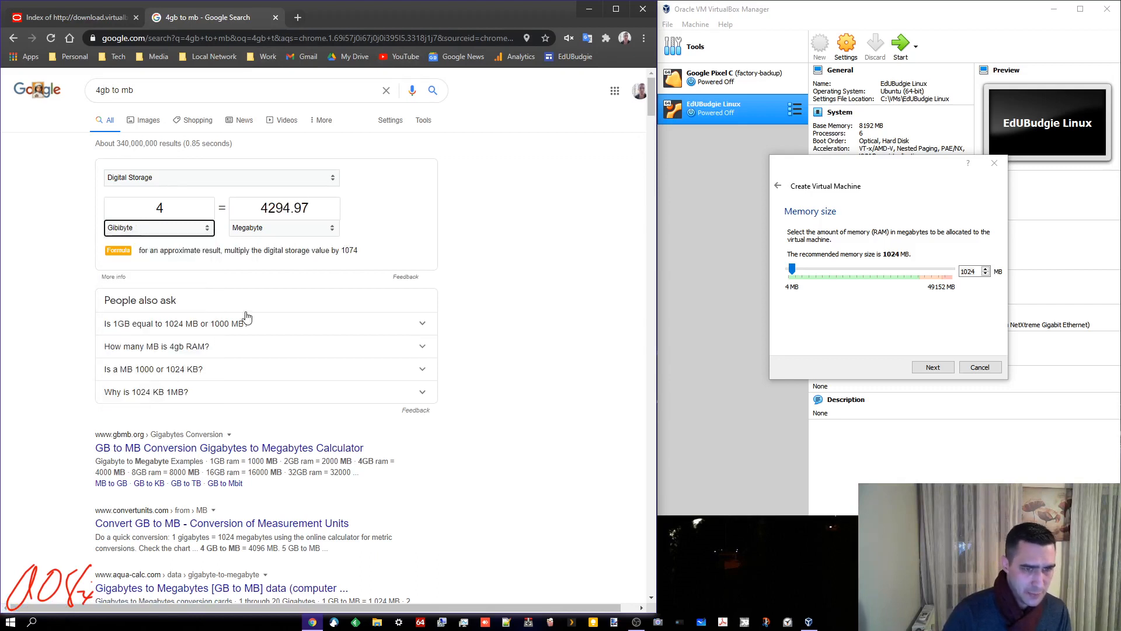
click(292, 230)
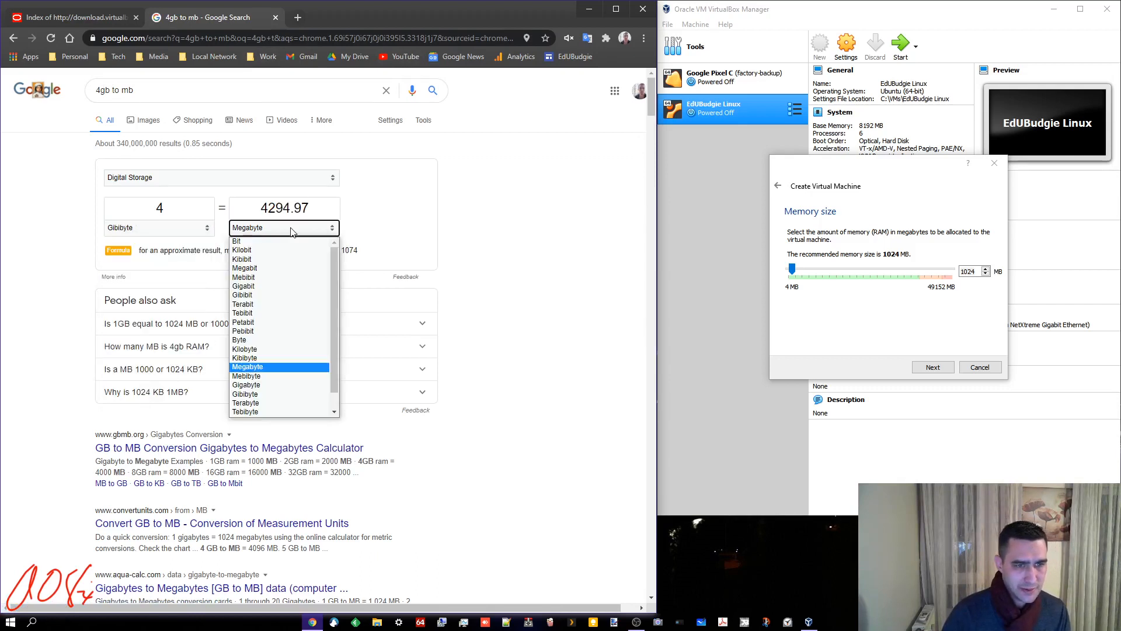
click(273, 376)
drag(304, 203, 262, 202)
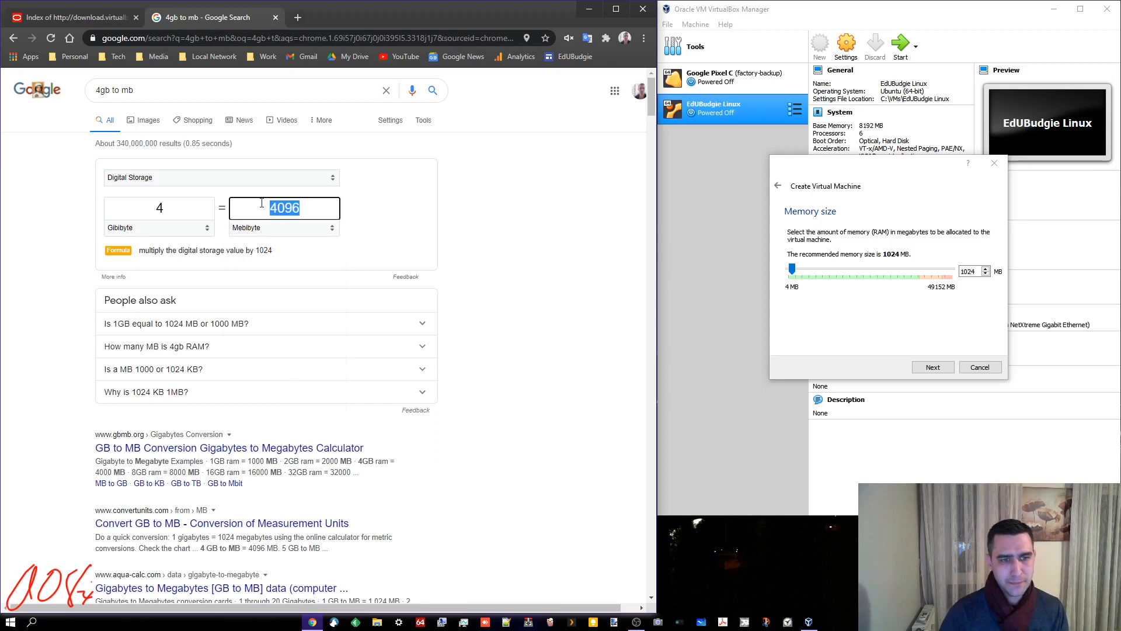
double_click(183, 210)
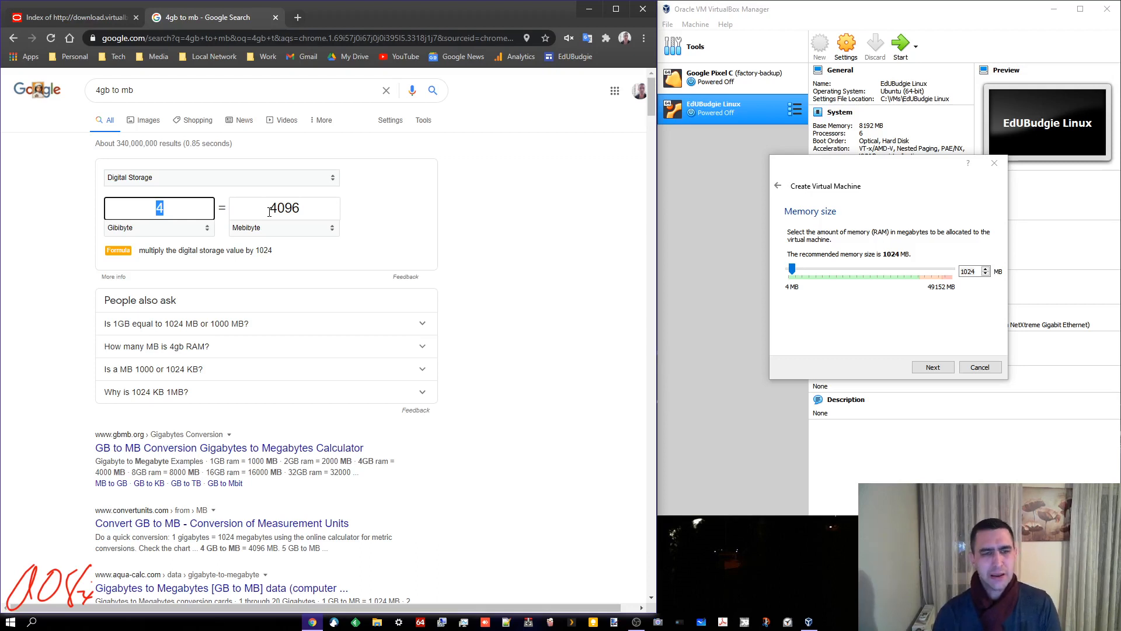
click(311, 205)
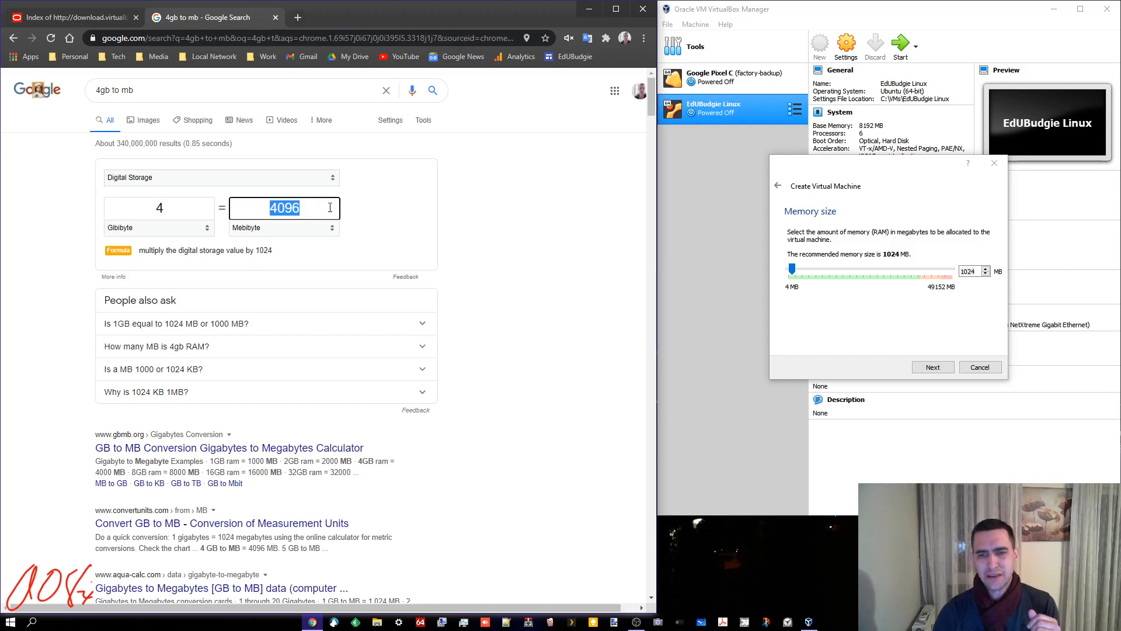
Step: Back in VirtualBox, set the new machine's memory size to 4096 MB and continue to the hard disk page
double_click(970, 270)
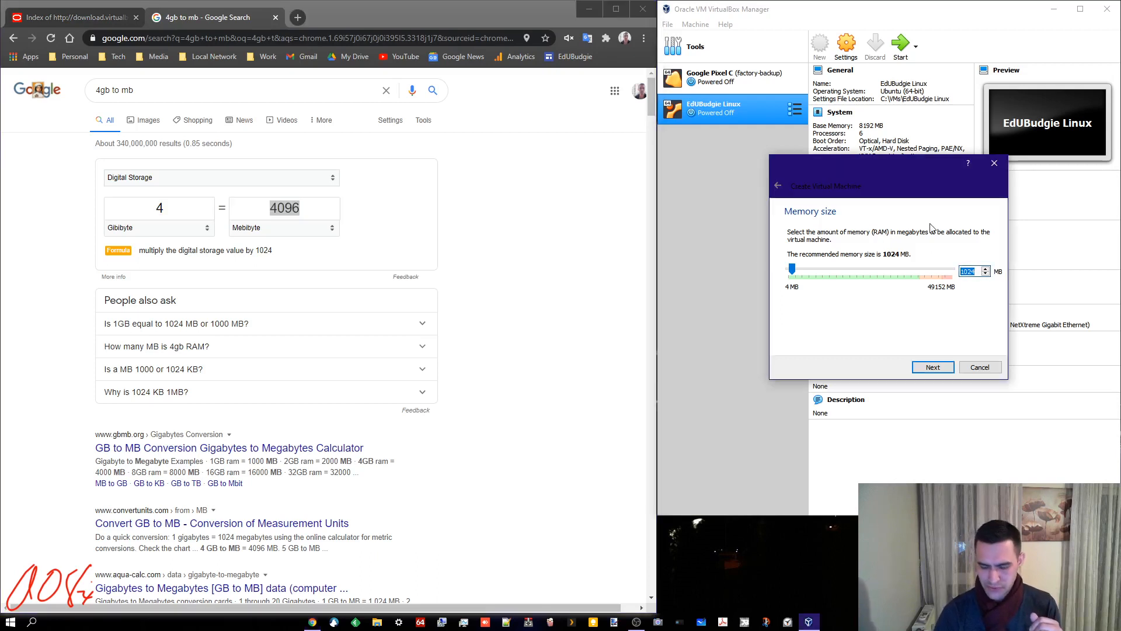
text(4096)
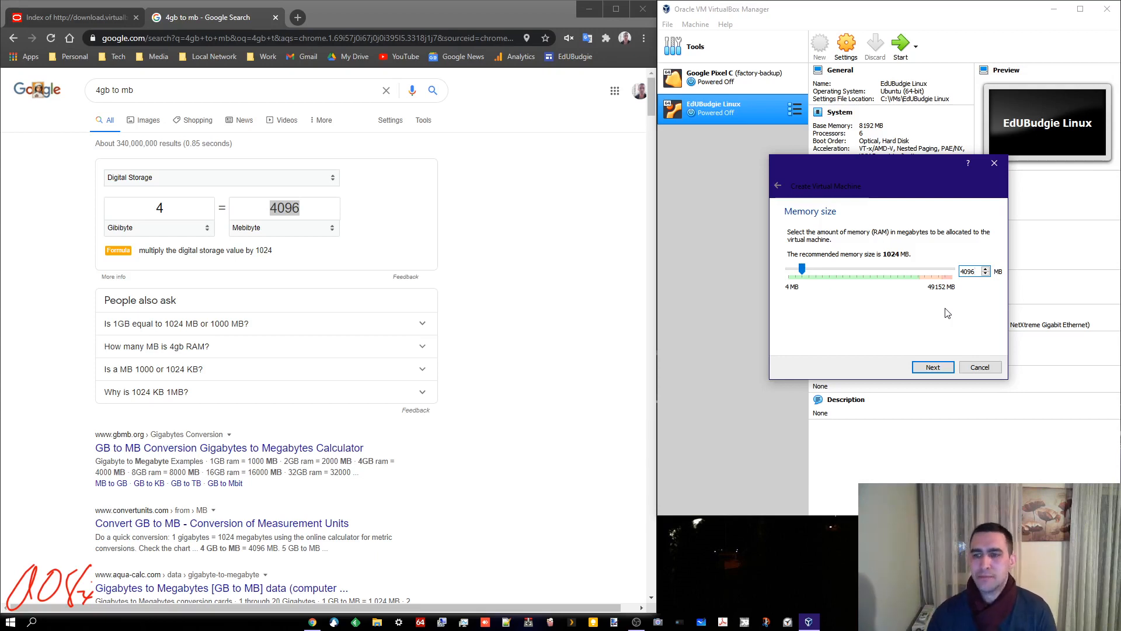
double_click(970, 271)
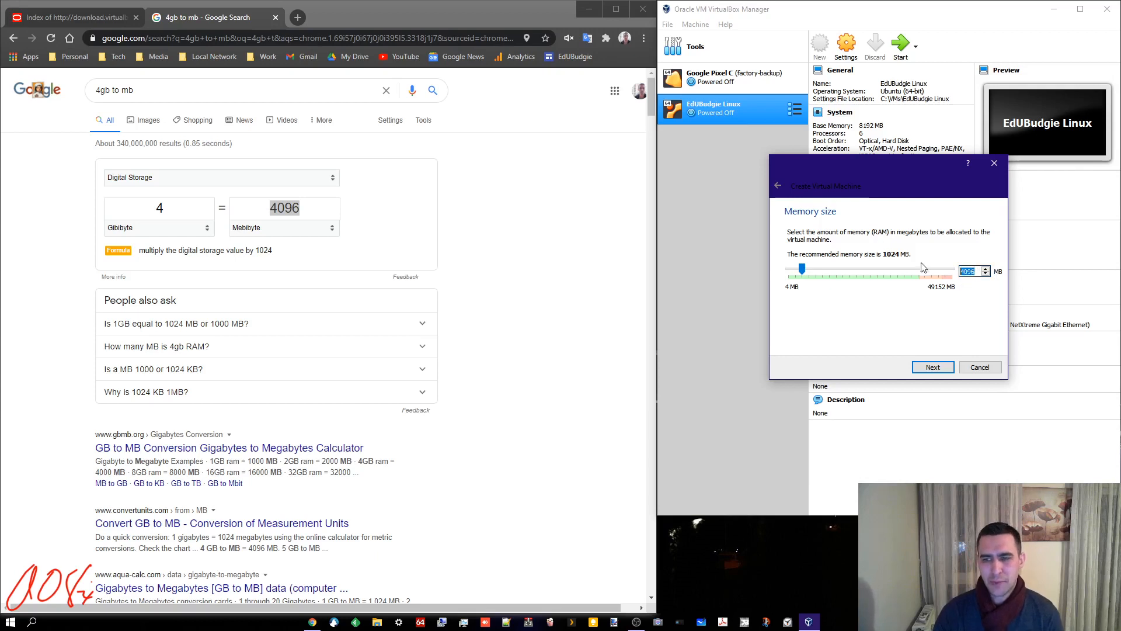
click(933, 368)
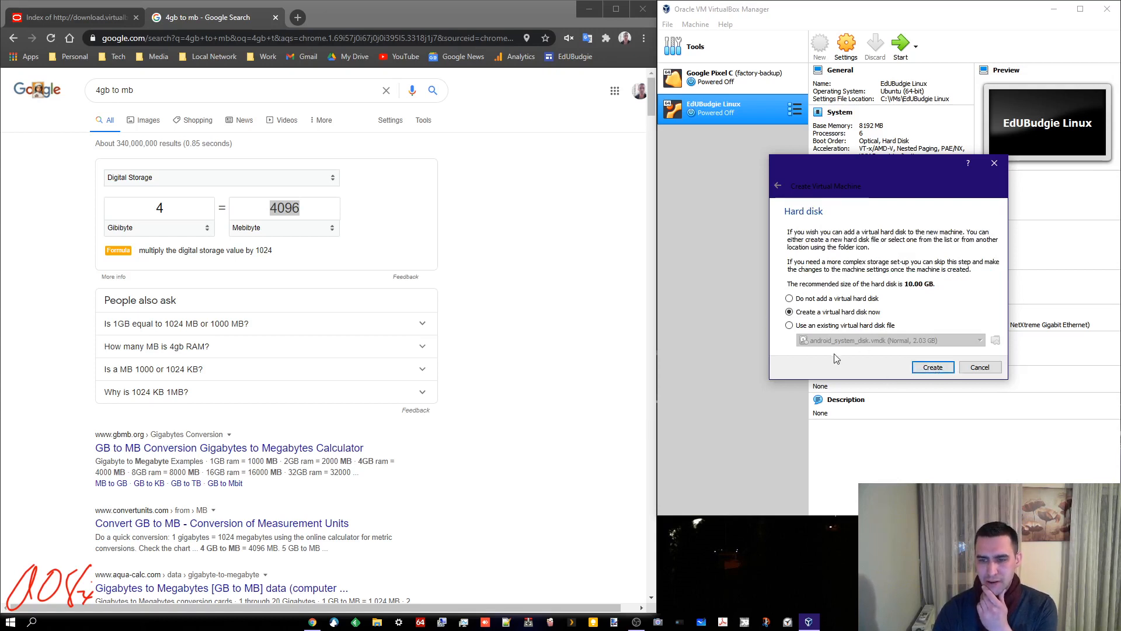
Step: Create the machine's new virtual hard disk as a dynamically allocated VDI named EBL Linux, 40 GB in size
click(931, 367)
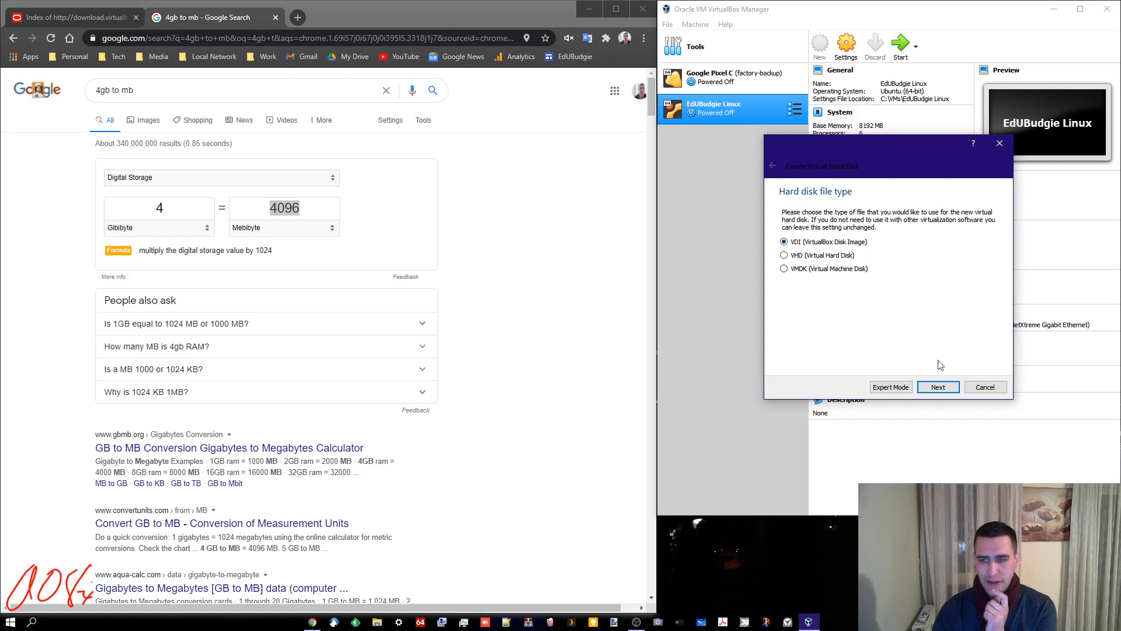
click(950, 390)
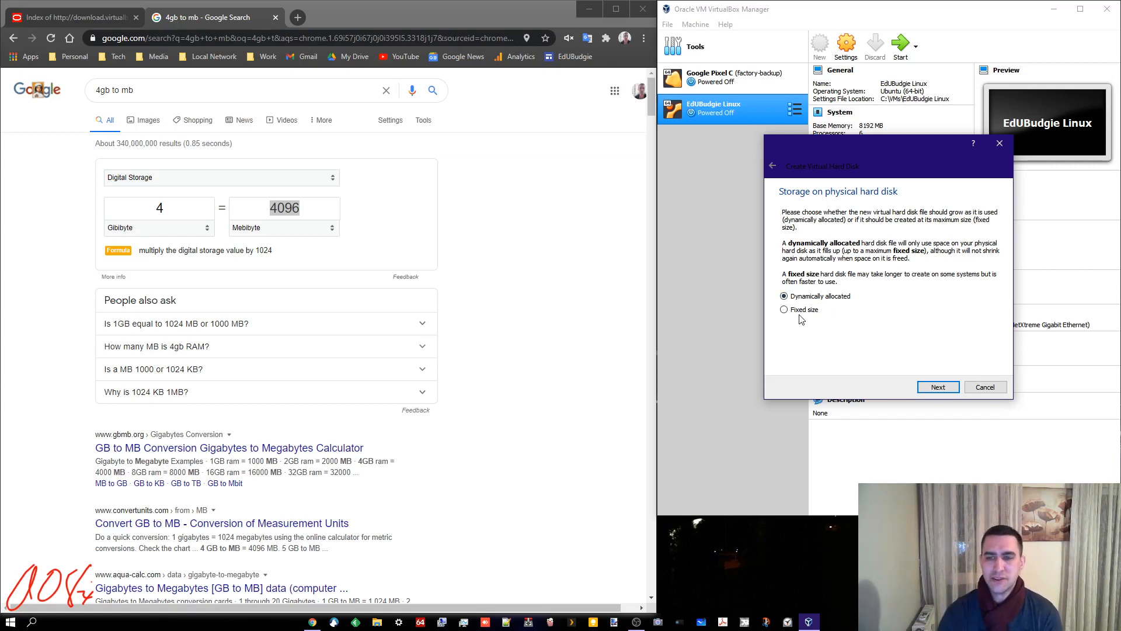
click(938, 387)
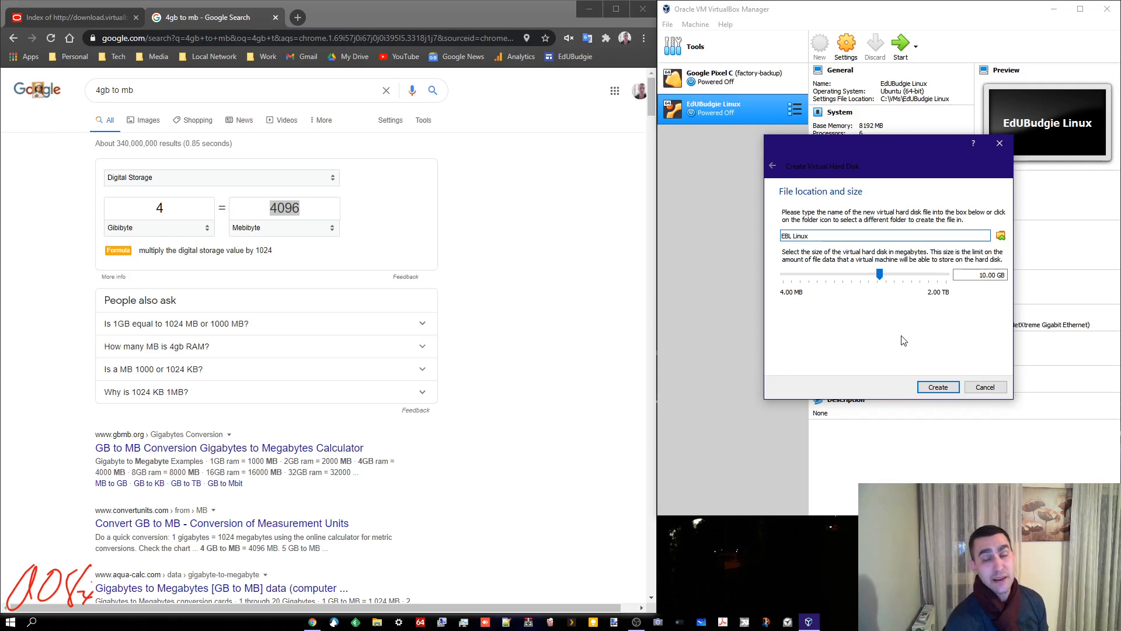
click(983, 275)
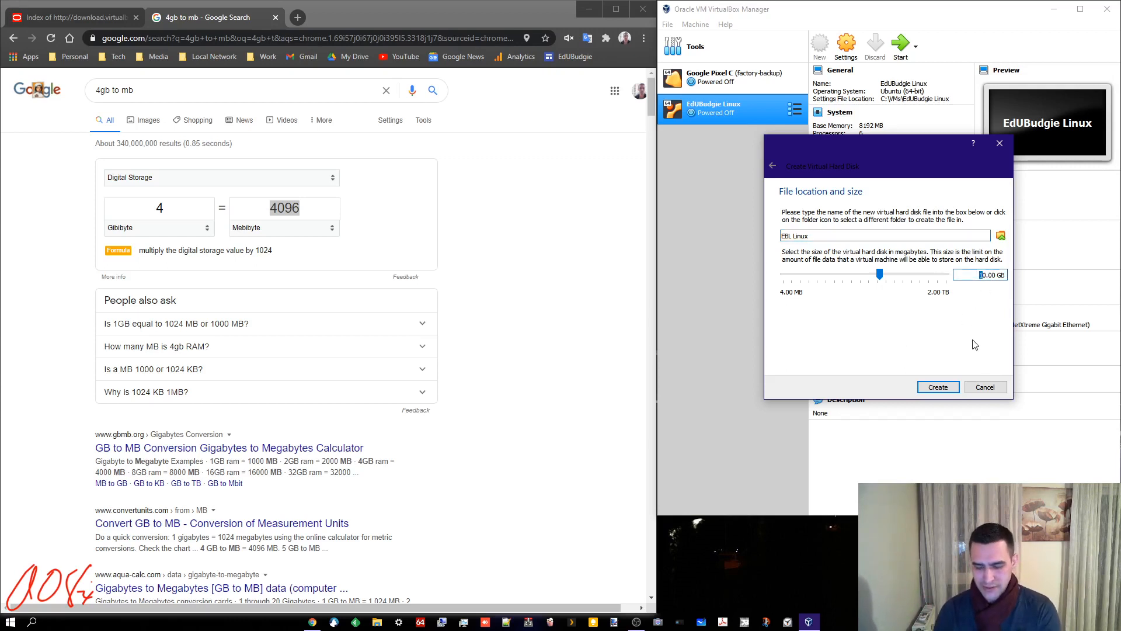
text(4)
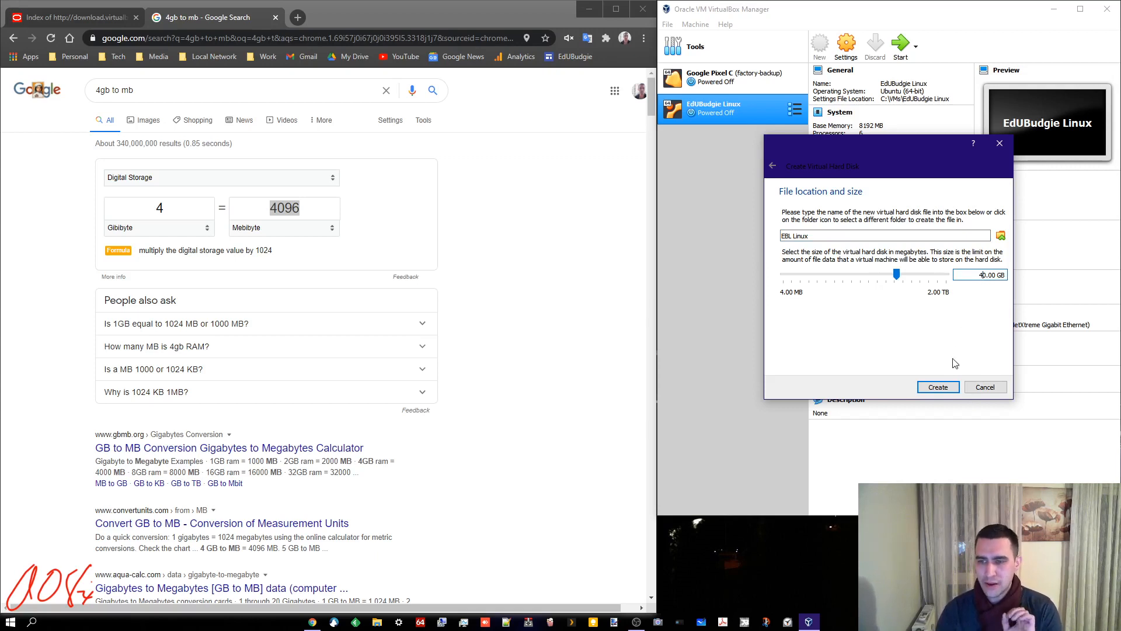
click(953, 387)
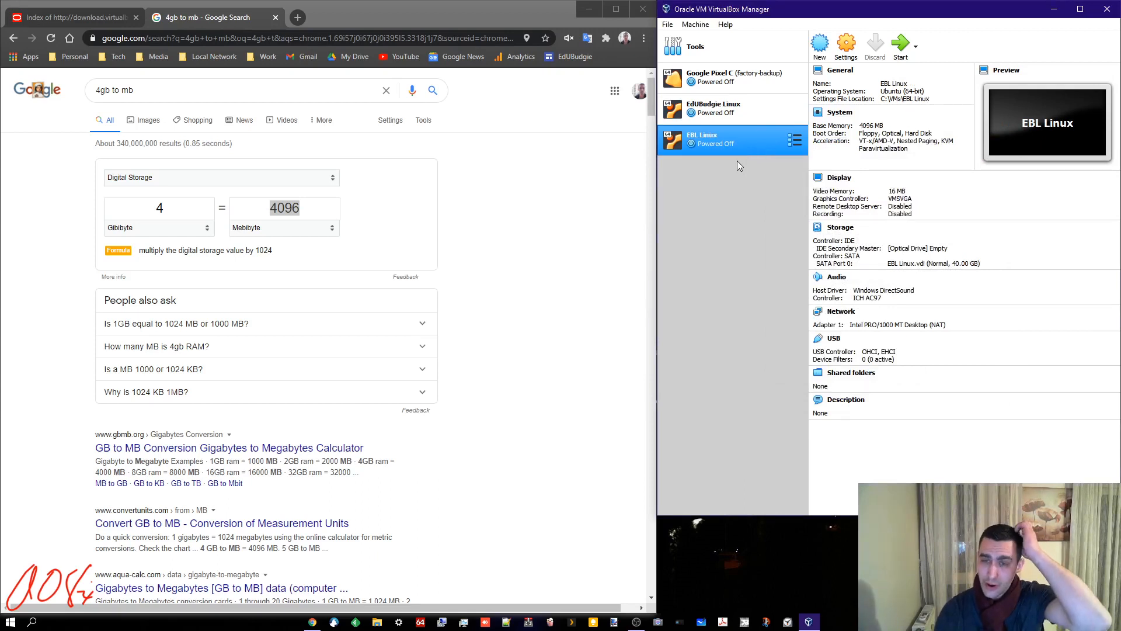
Step: Open the bookmarked EdUBudgie website in a new Chrome tab, look over its Download page, and return to the home page
right_click(569, 57)
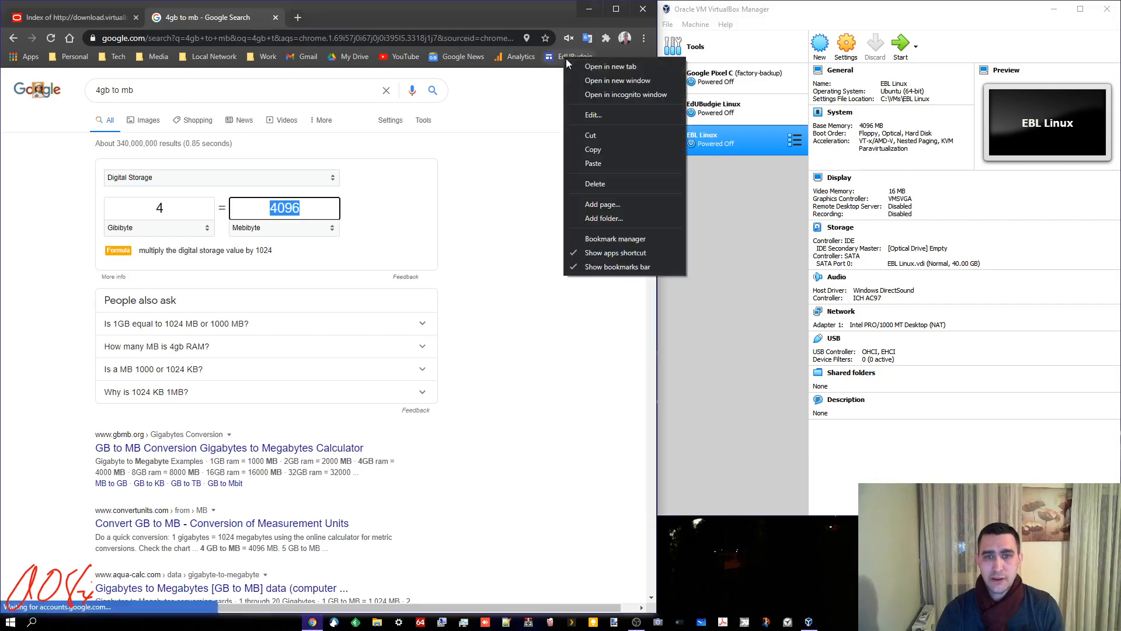
click(587, 66)
click(366, 16)
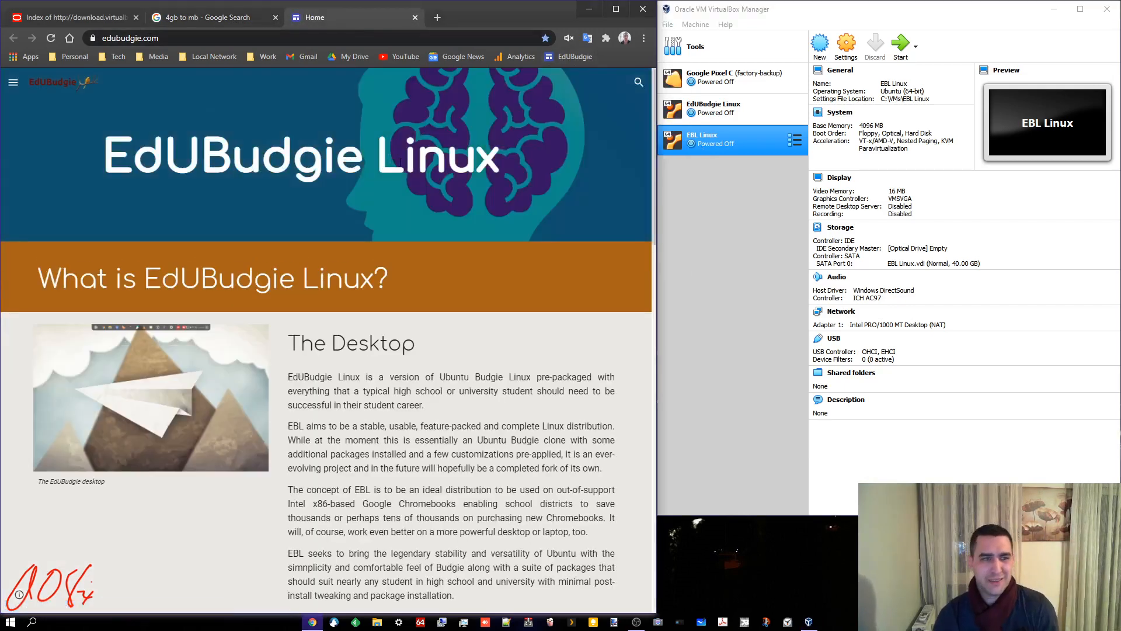
click(13, 85)
click(46, 205)
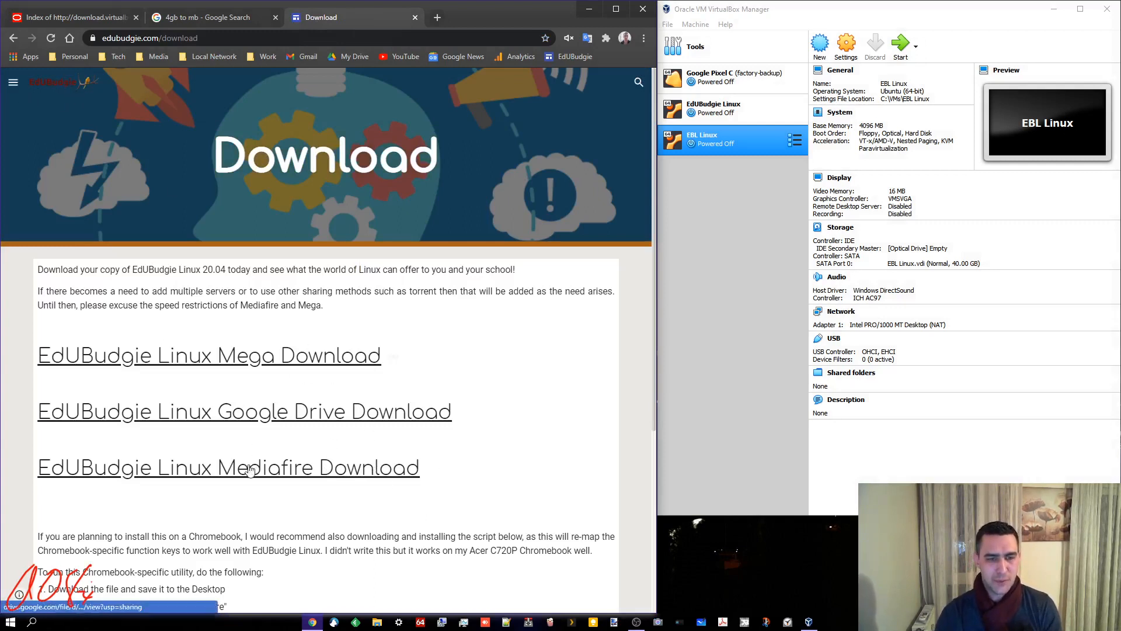
click(58, 85)
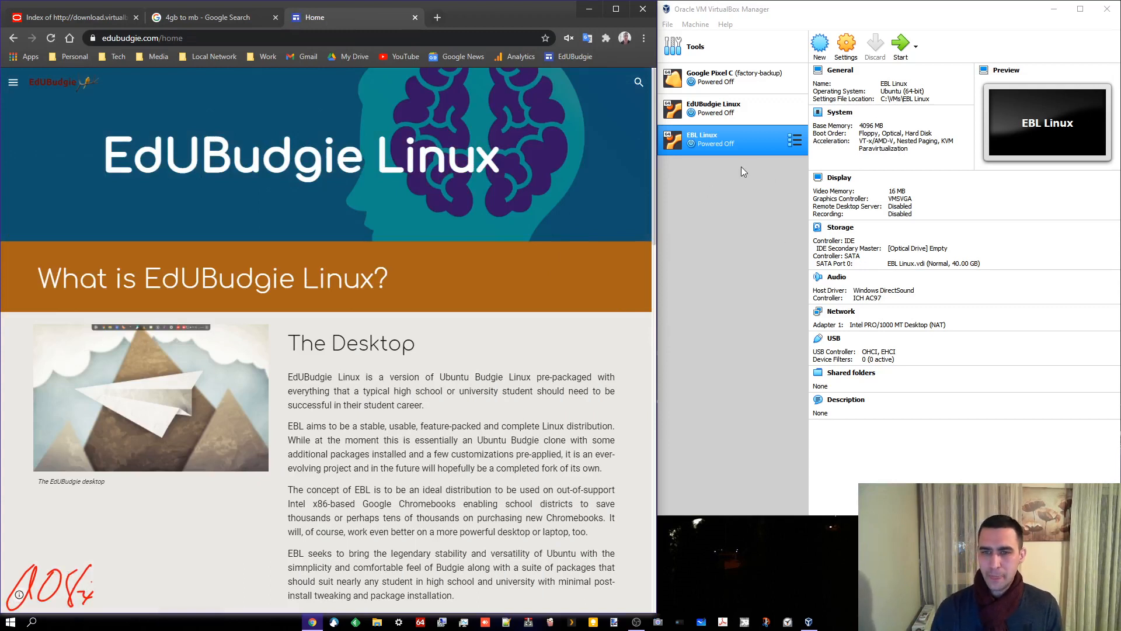
Step: In VirtualBox, open the EBL Linux machine's settings and set Shared Clipboard and Drag'n'Drop to Bidirectional
click(842, 45)
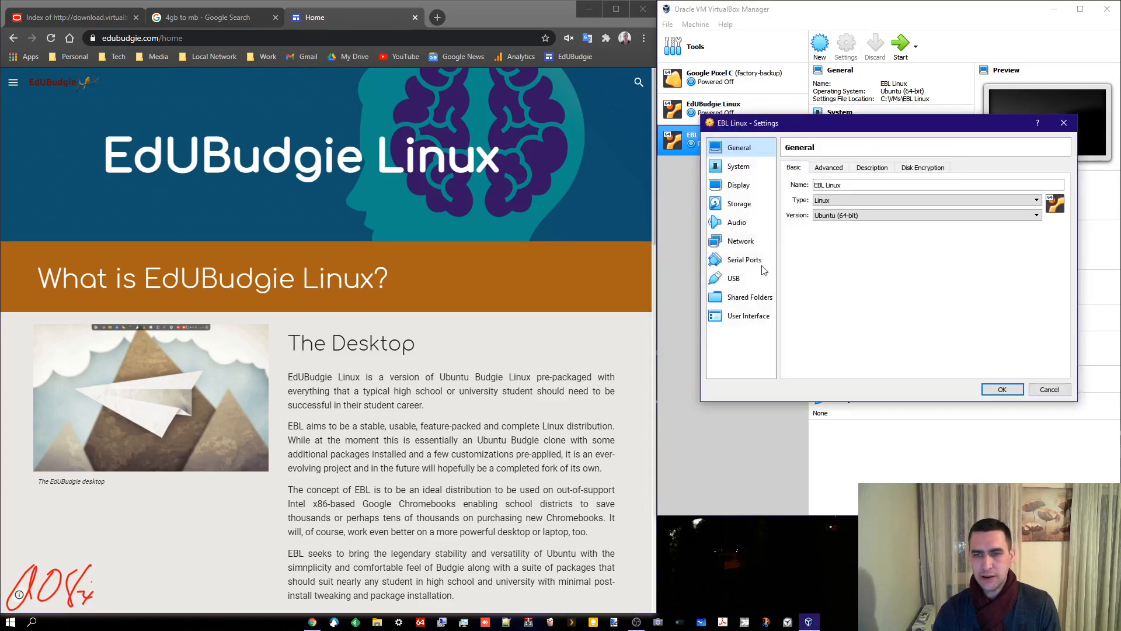
drag(834, 127, 631, 162)
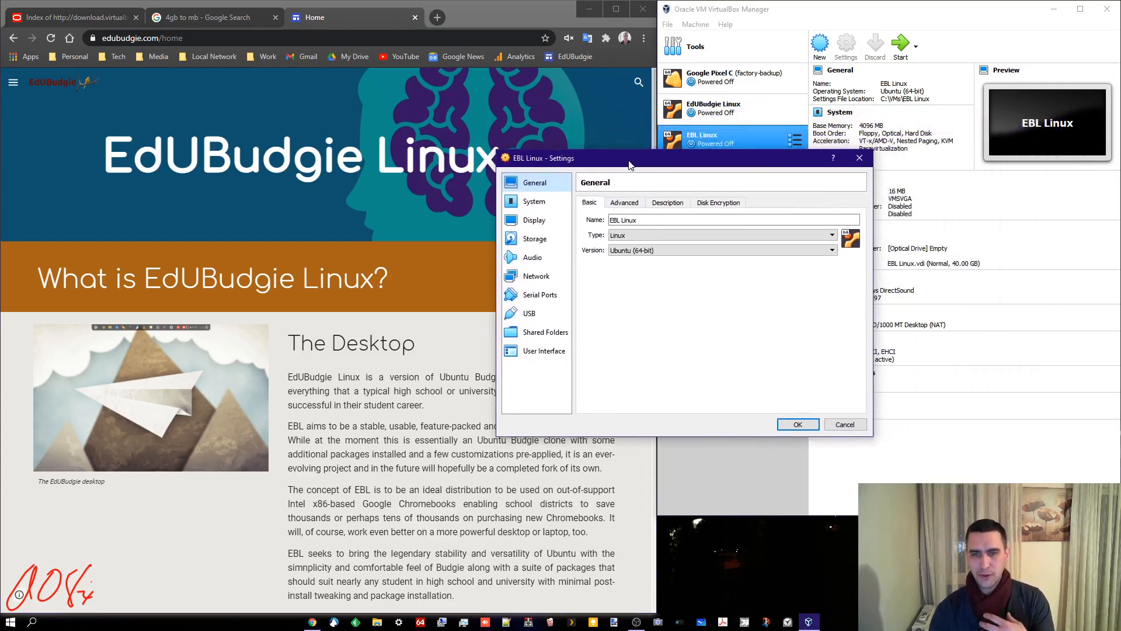
click(625, 203)
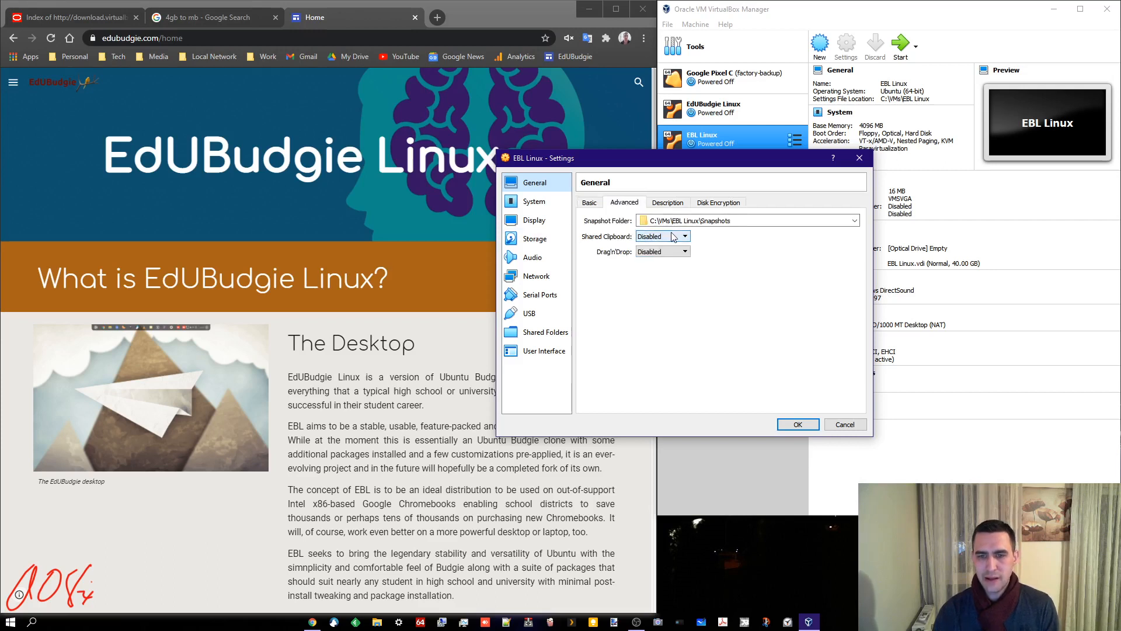
click(675, 236)
click(671, 268)
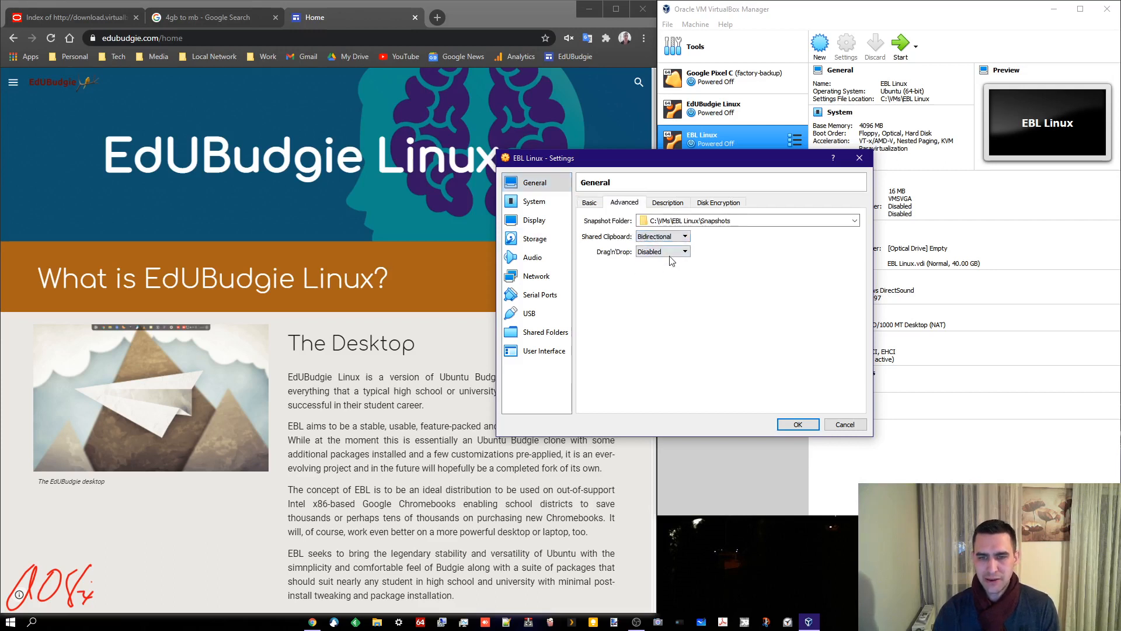
click(671, 252)
click(675, 285)
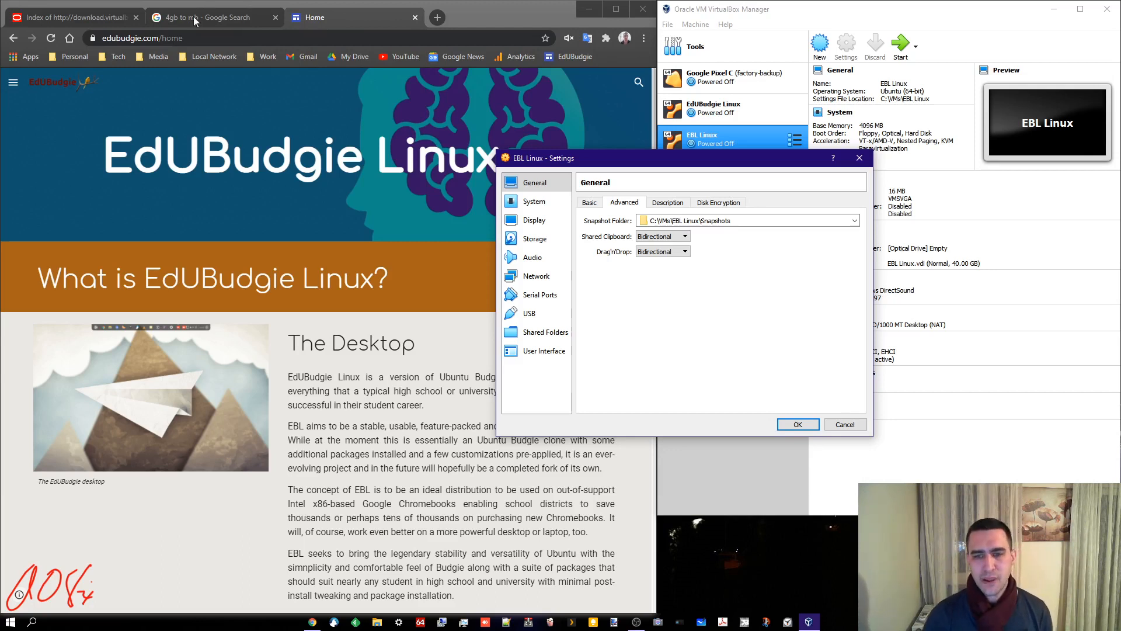
Step: Look over the description and disk encryption options, and exclude Floppy from the boot order in the System settings
click(671, 205)
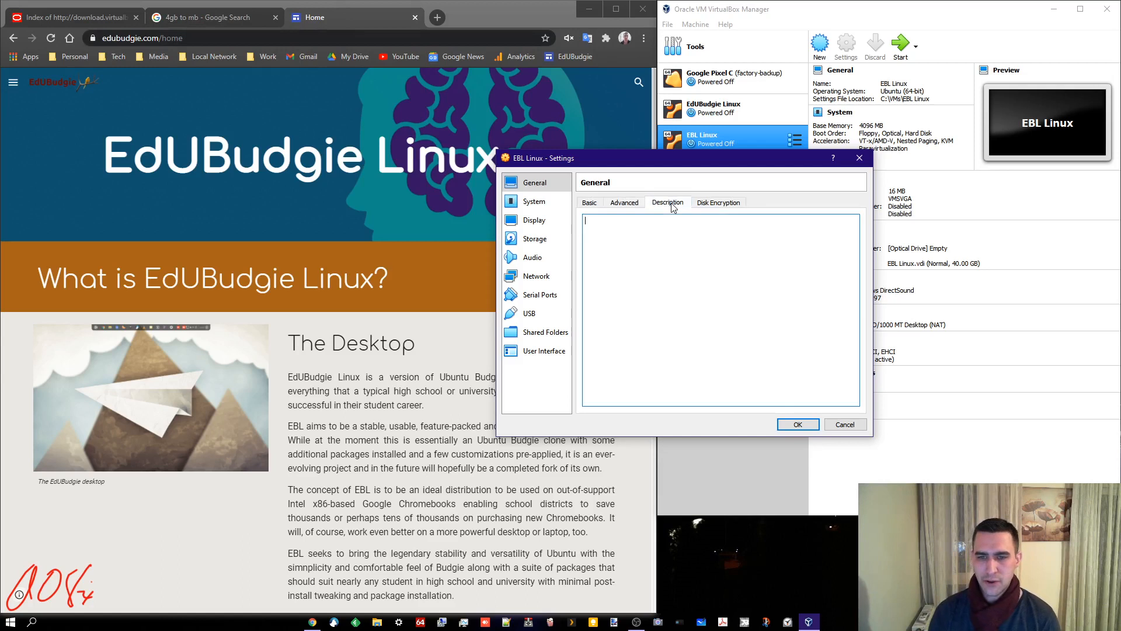
click(708, 205)
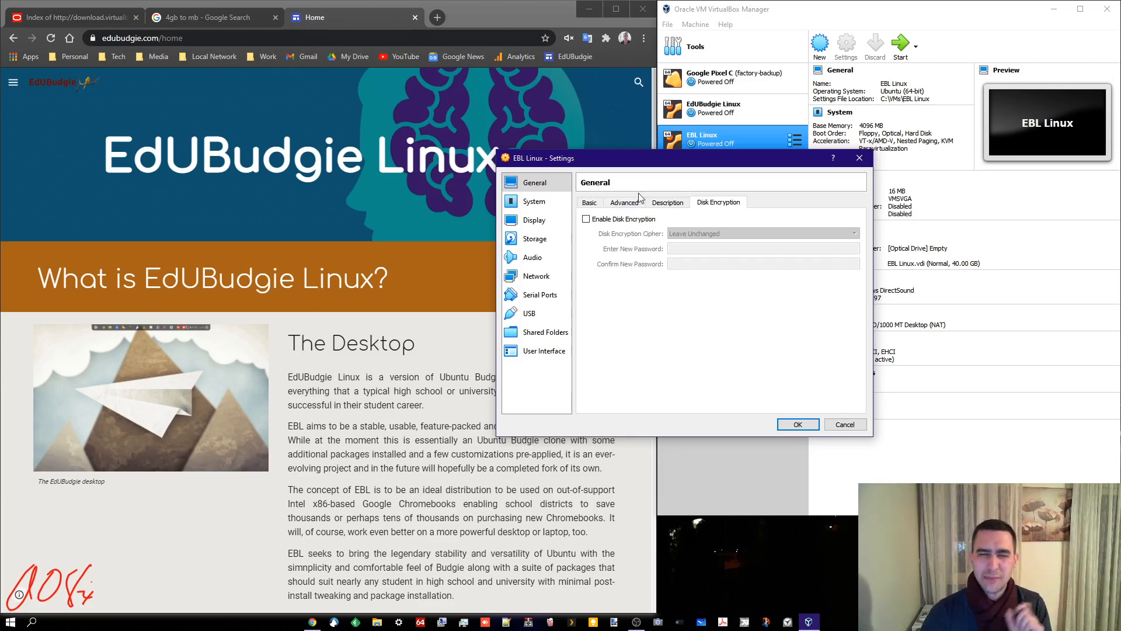
click(561, 204)
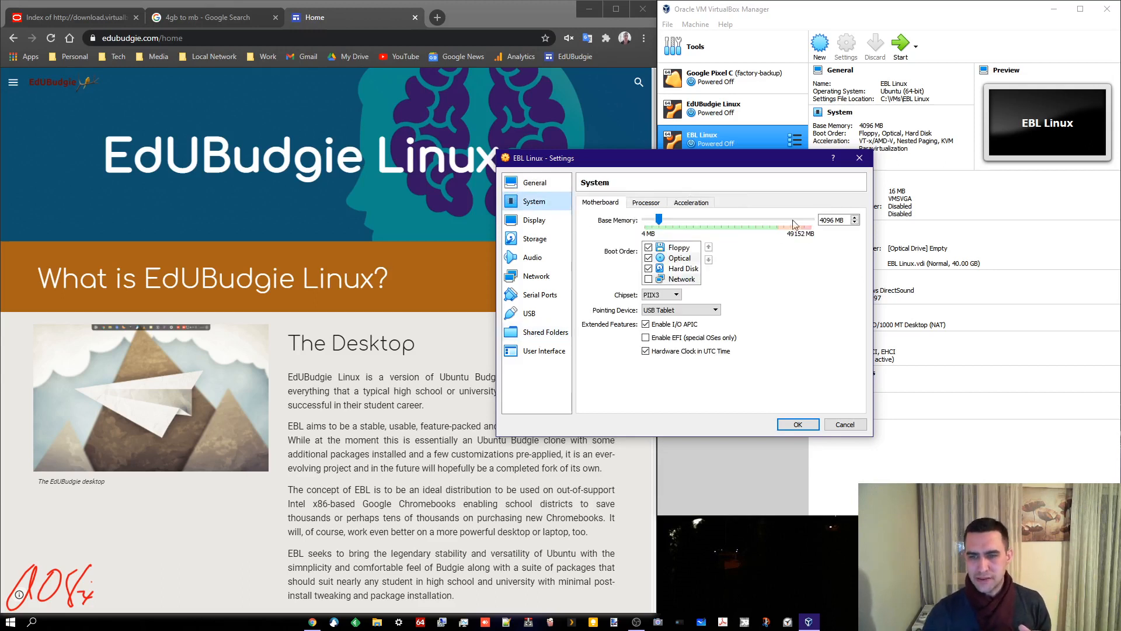
click(648, 247)
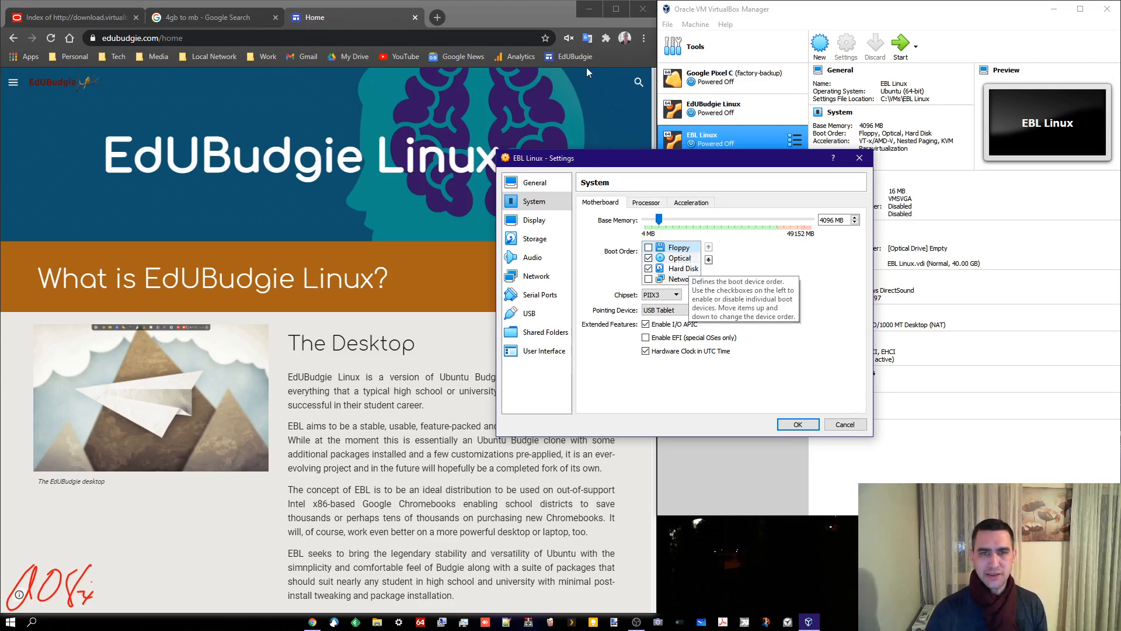
Step: Uncover the desktop to check the edubudgie installation image file, and bring back Chrome and the machine's settings
click(590, 9)
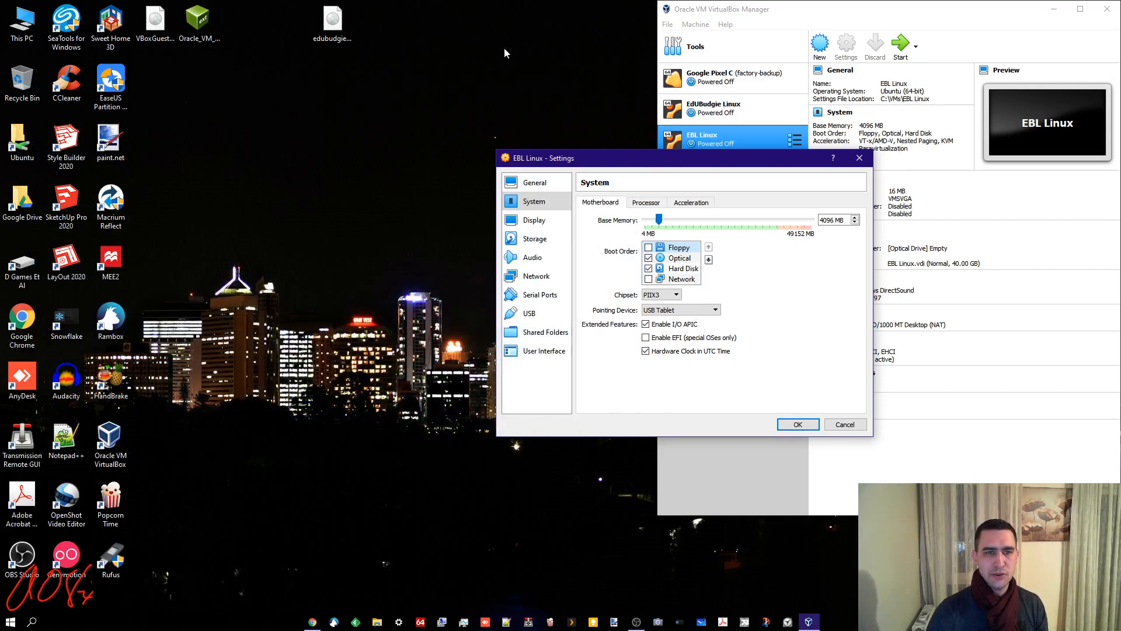
click(334, 26)
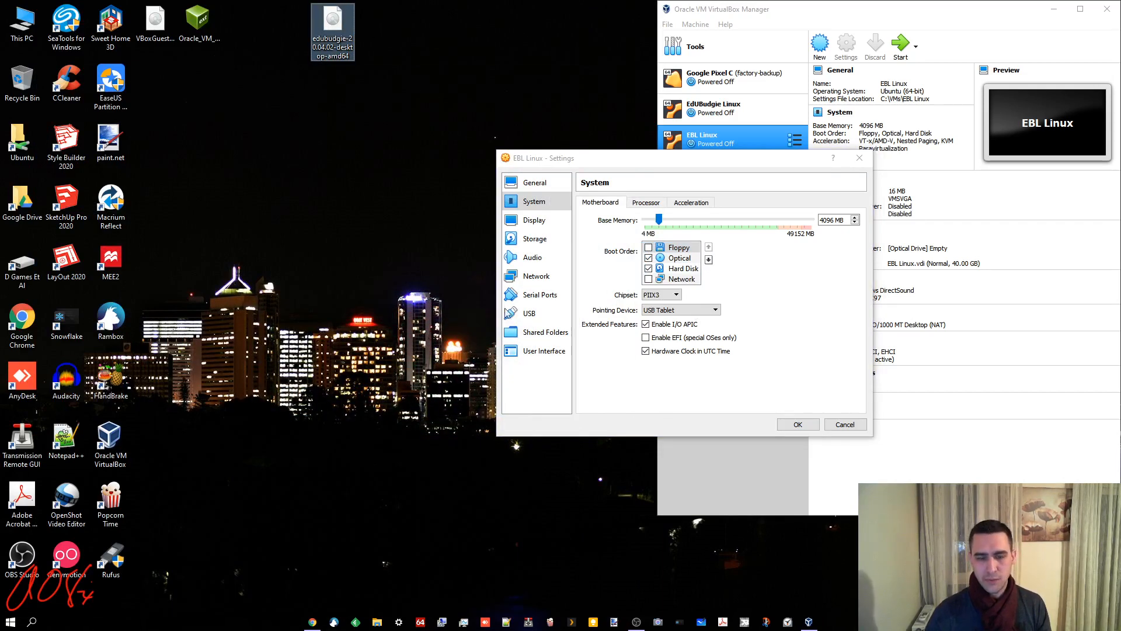
click(314, 622)
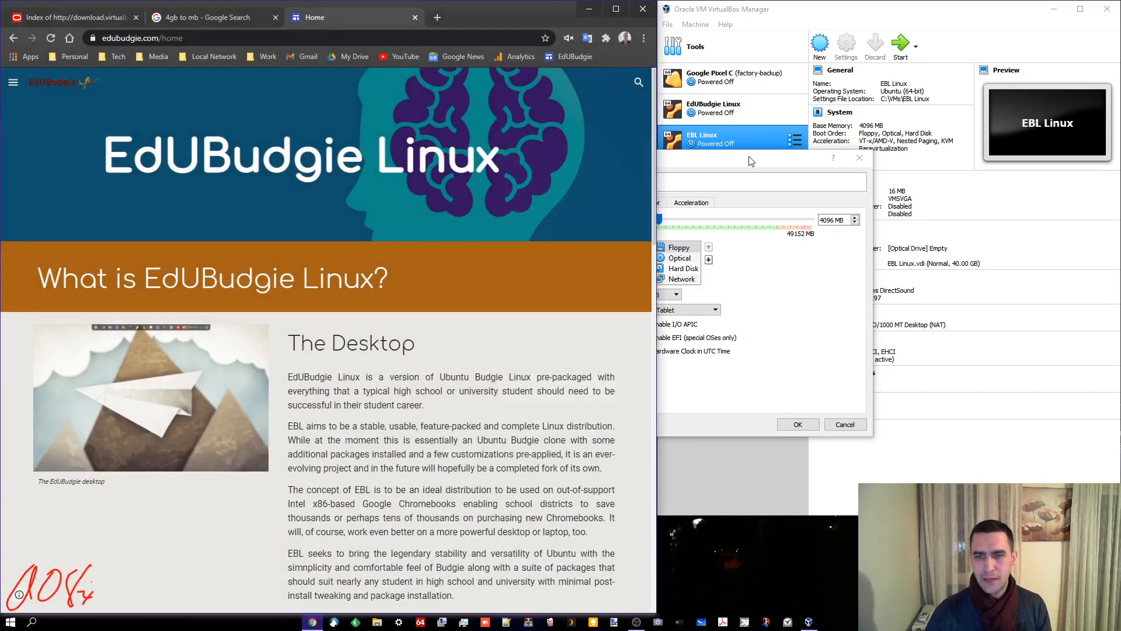
click(749, 159)
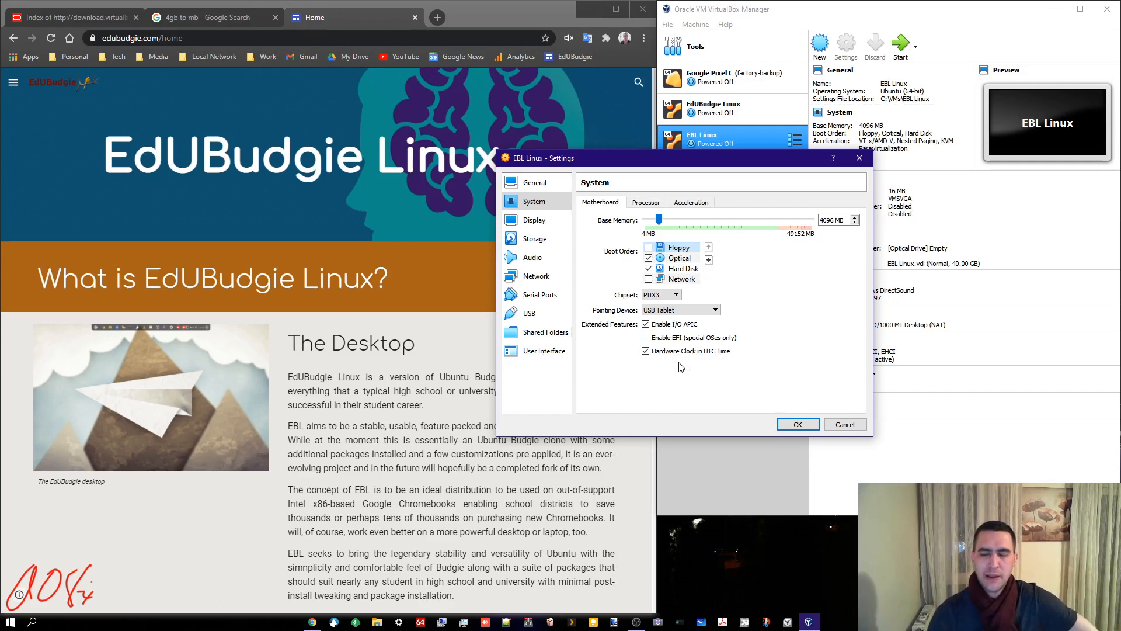
Step: Enable PAE/NX and set the EBL Linux machine's processor count to 4
click(640, 204)
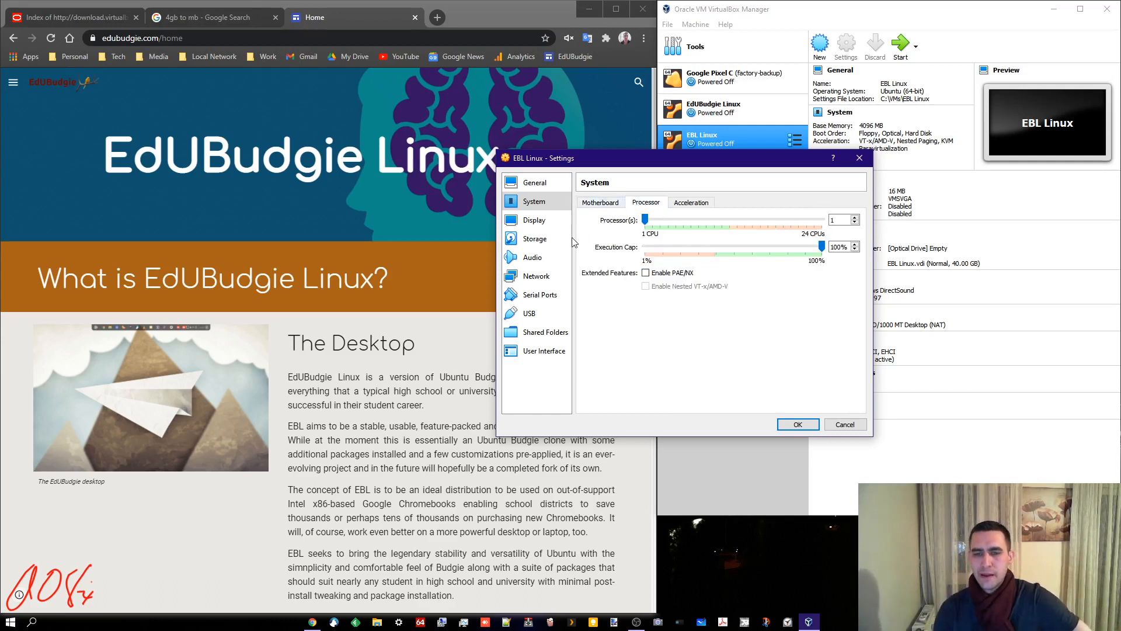
click(647, 273)
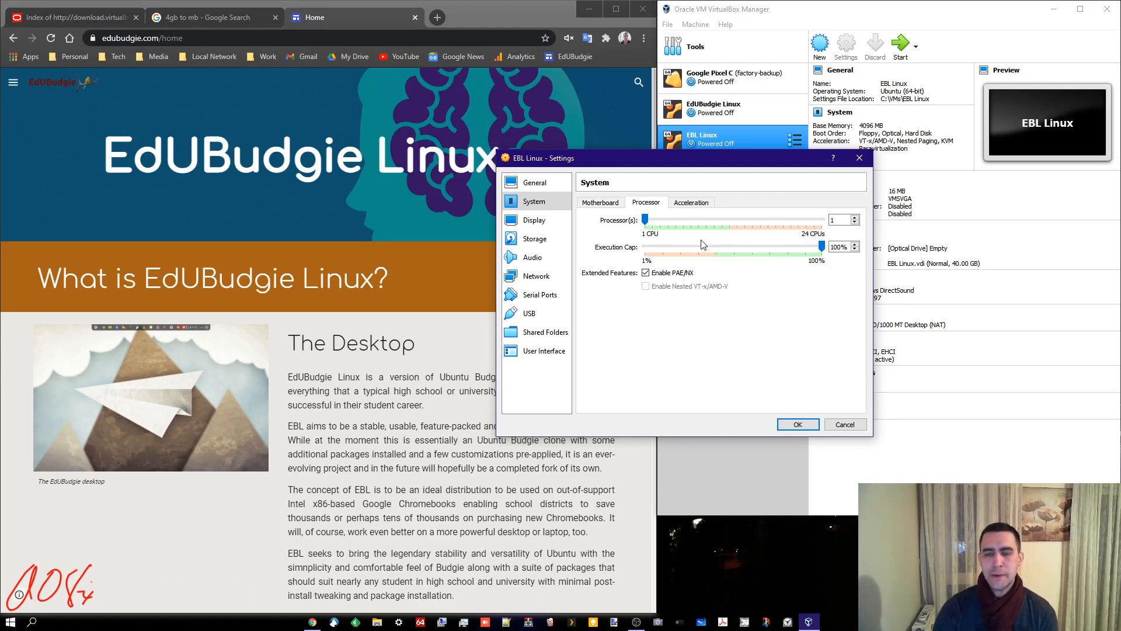
mouse_move(705, 246)
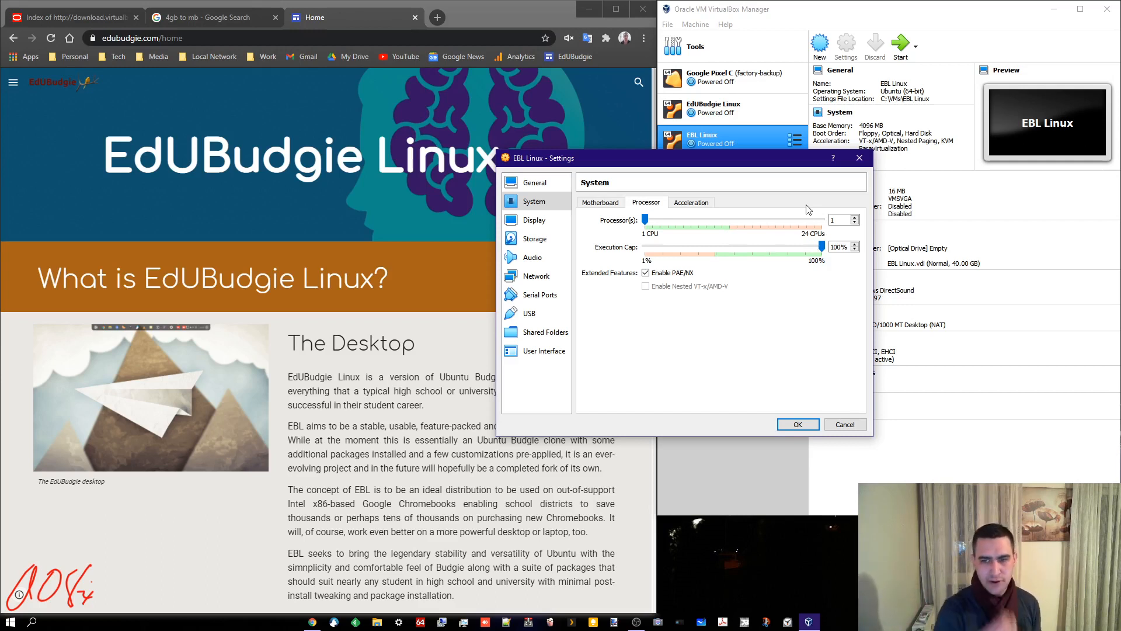
click(856, 217)
click(856, 218)
click(855, 217)
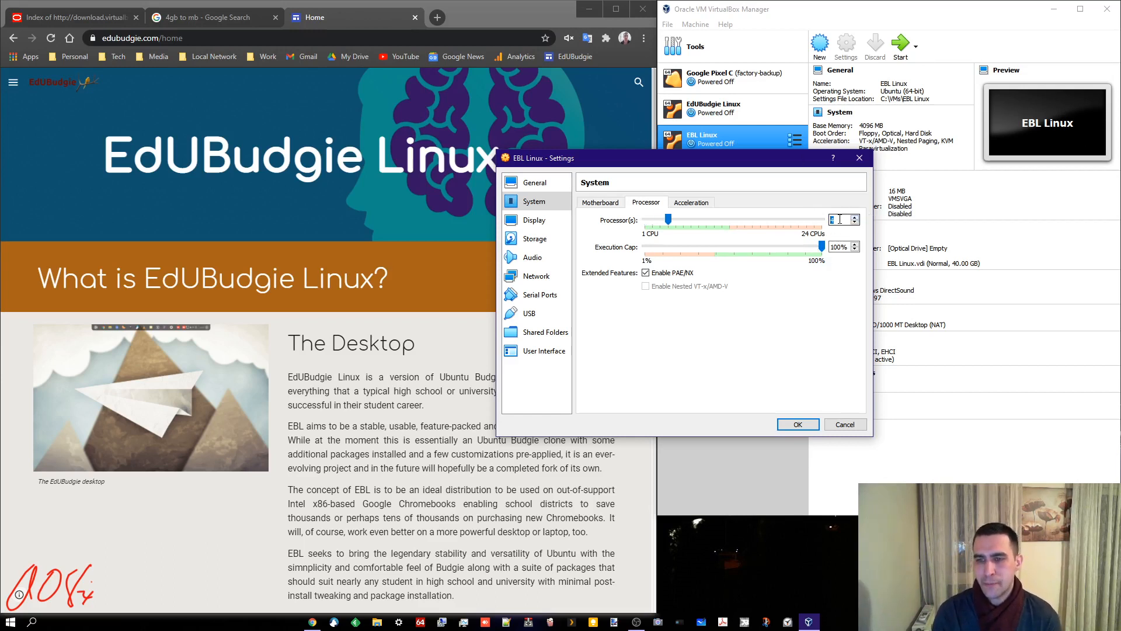
click(840, 220)
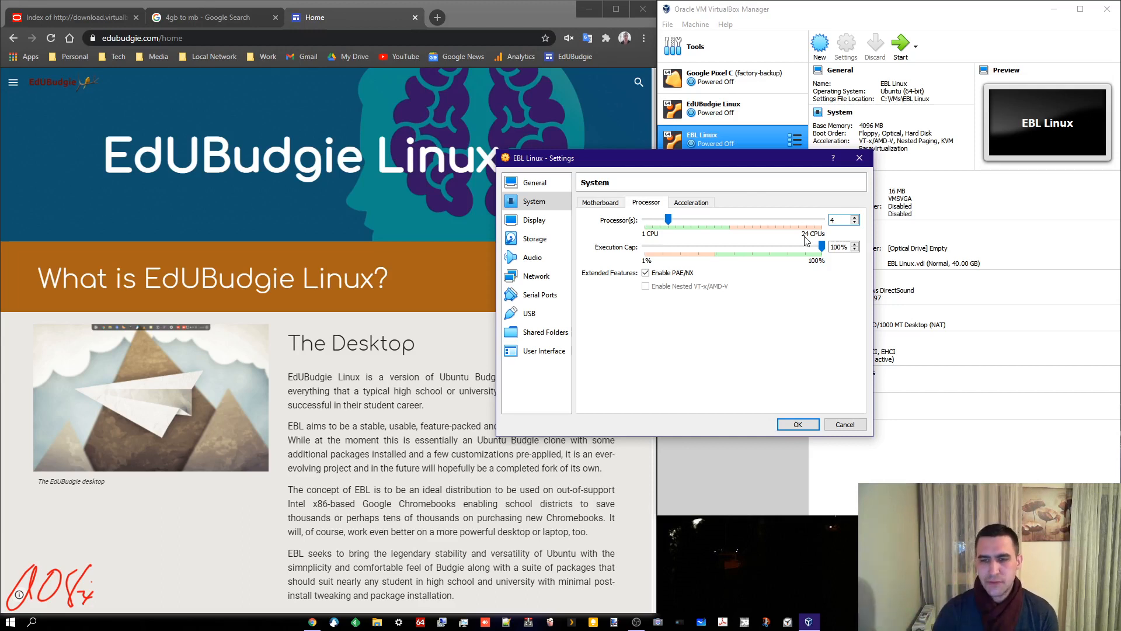
Step: Look over the acceleration settings and set the machine's video memory to 128 MB
click(689, 204)
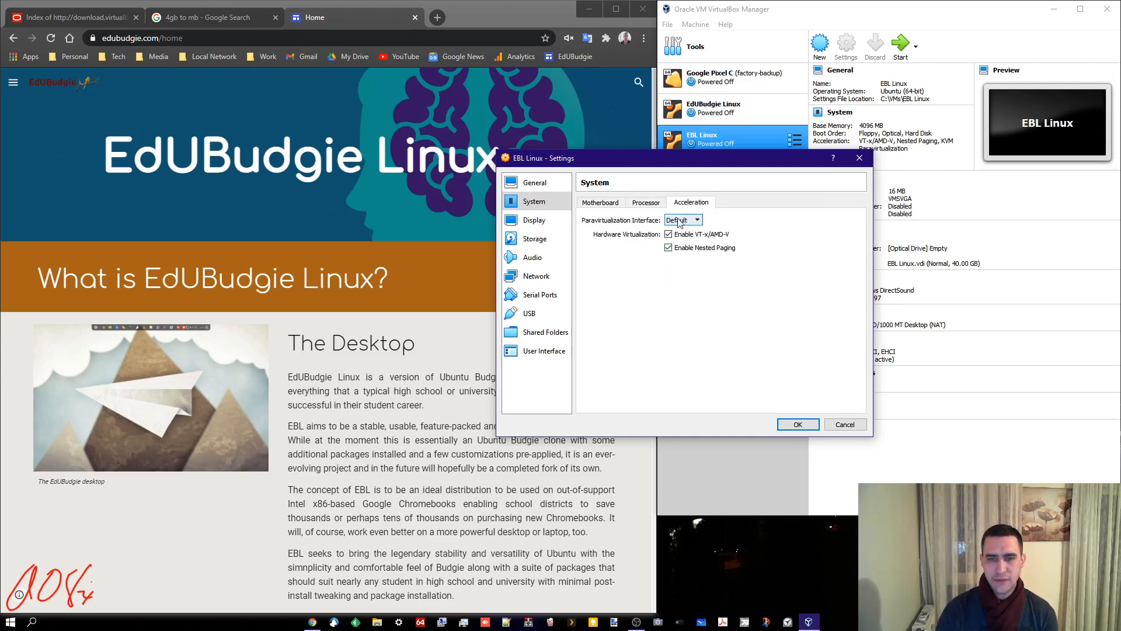
click(519, 226)
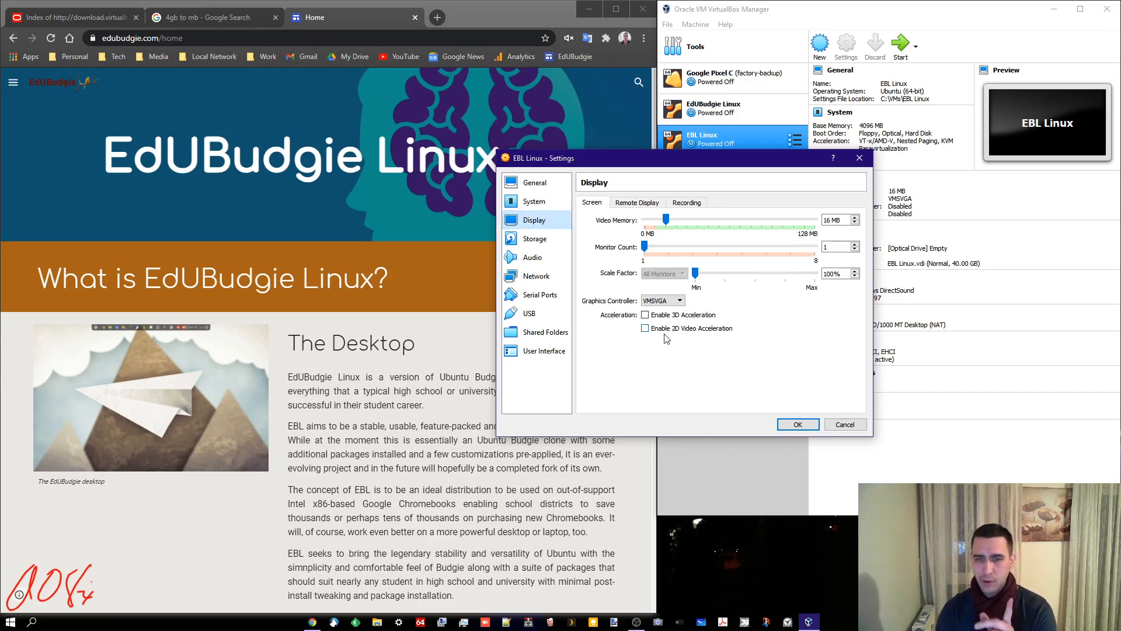
drag(665, 219, 816, 219)
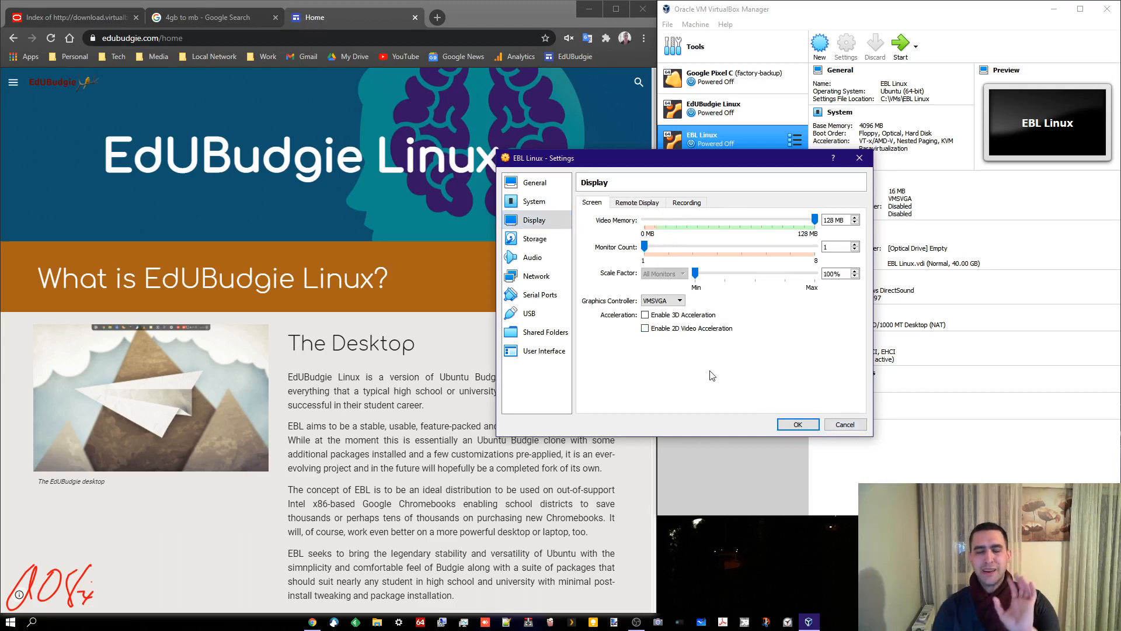
Step: Check the graphics controller choices, leave 3D acceleration off, and enable 2D video acceleration
click(666, 305)
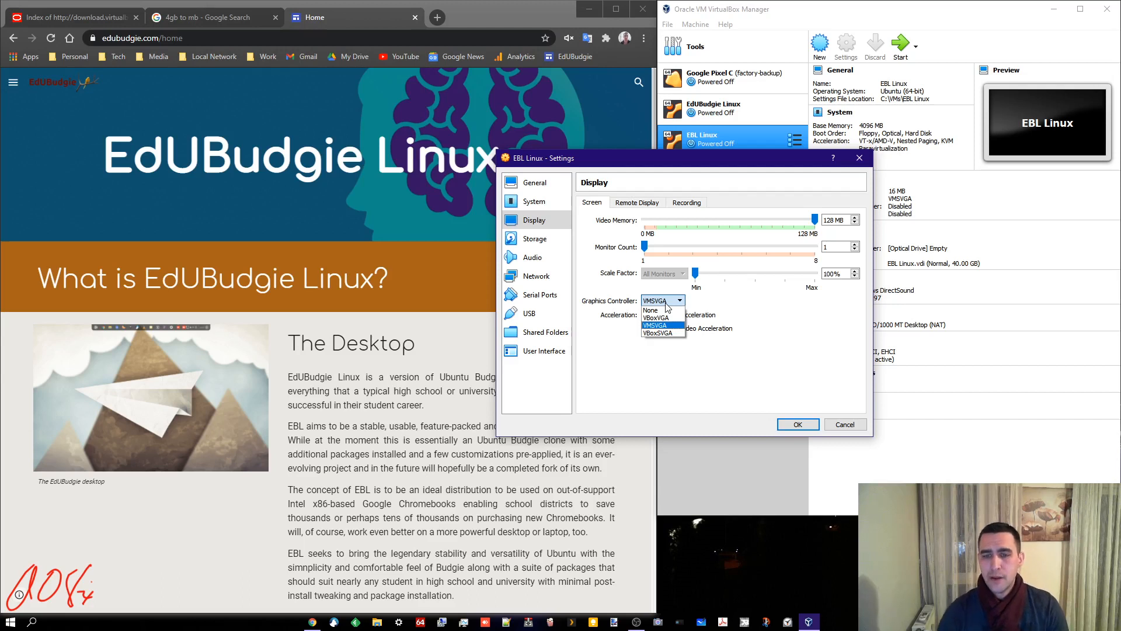
click(666, 304)
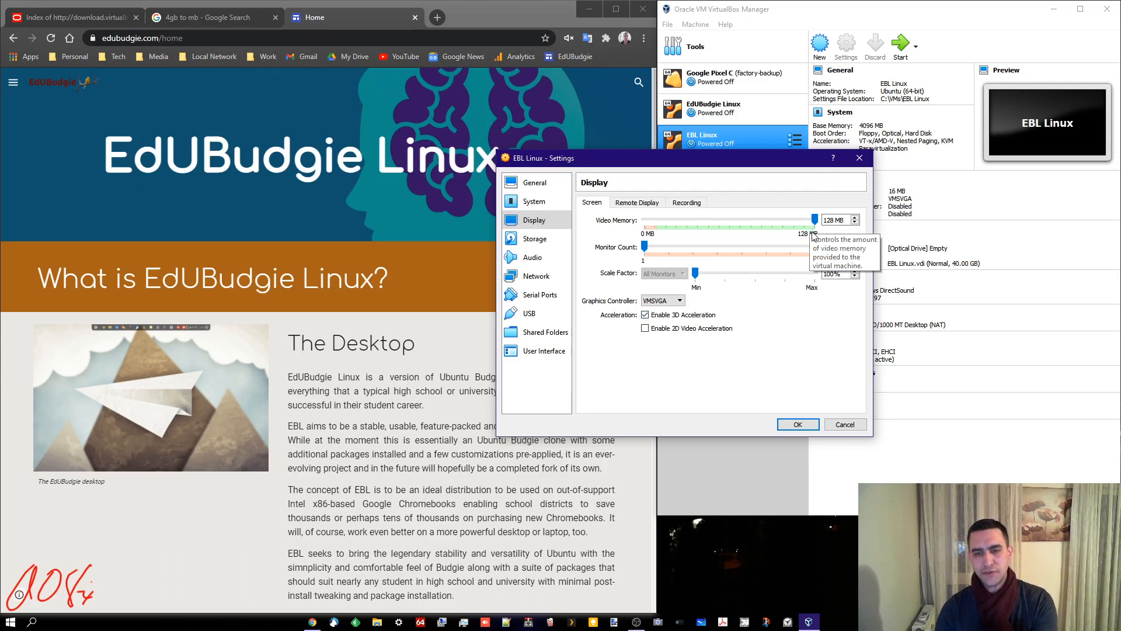
click(688, 320)
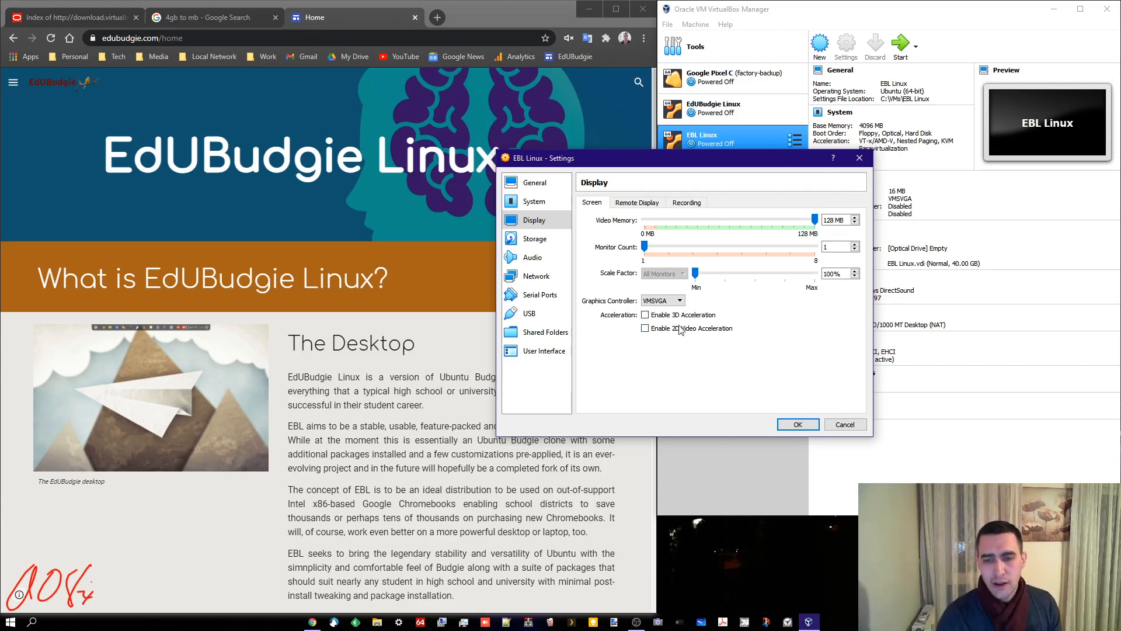
click(680, 330)
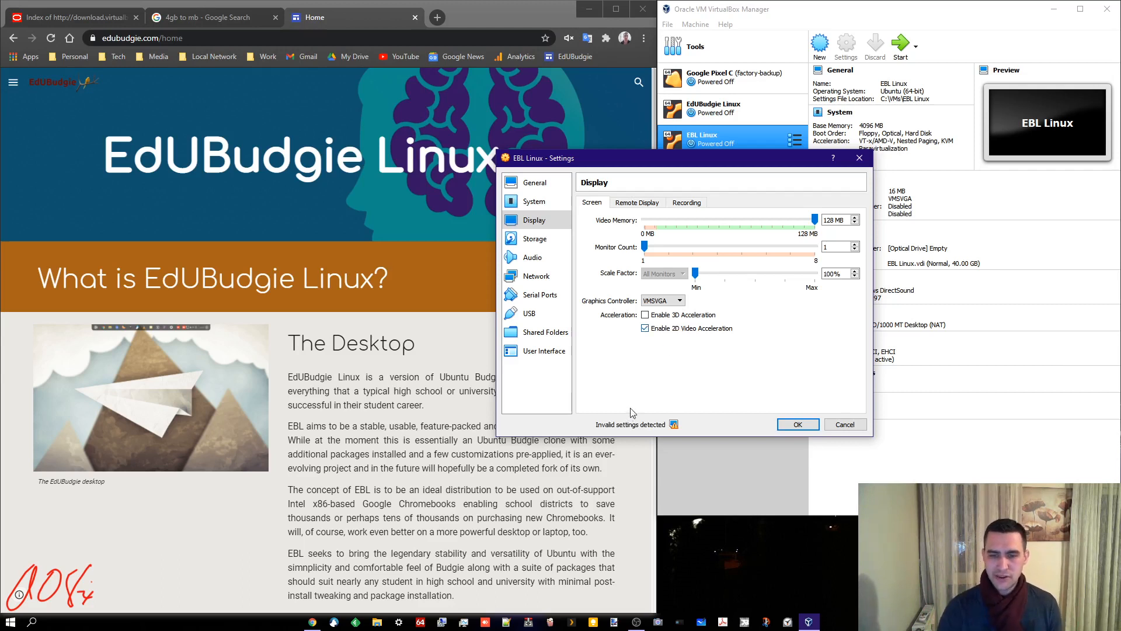
Step: Disable 2D video acceleration for the EBL Linux machine and leave 3D acceleration off
click(656, 330)
click(660, 318)
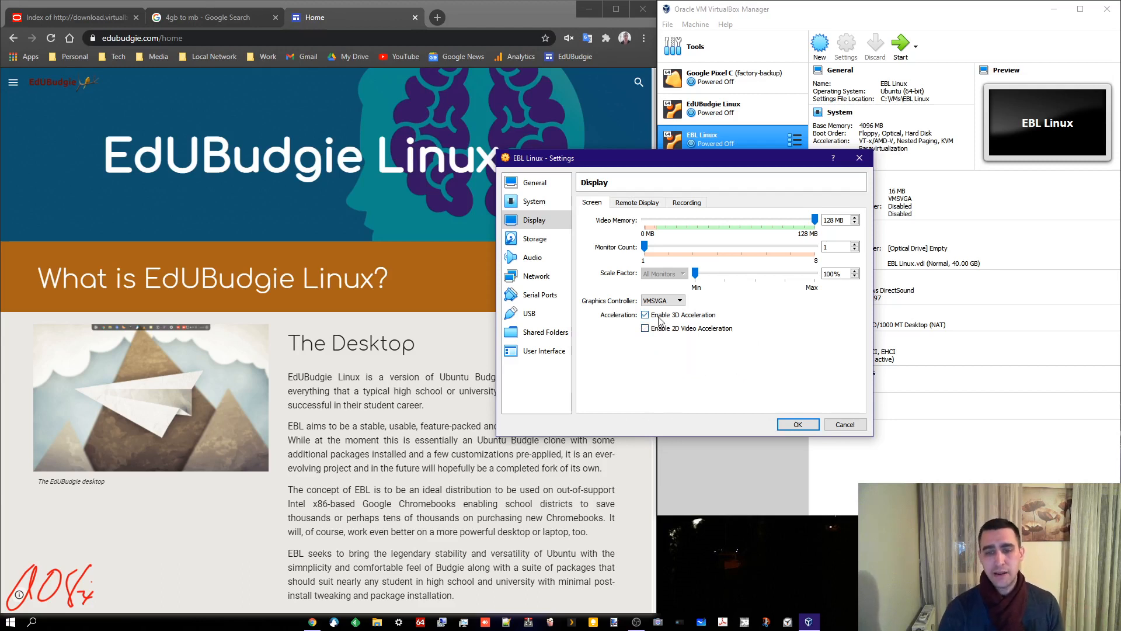
click(660, 319)
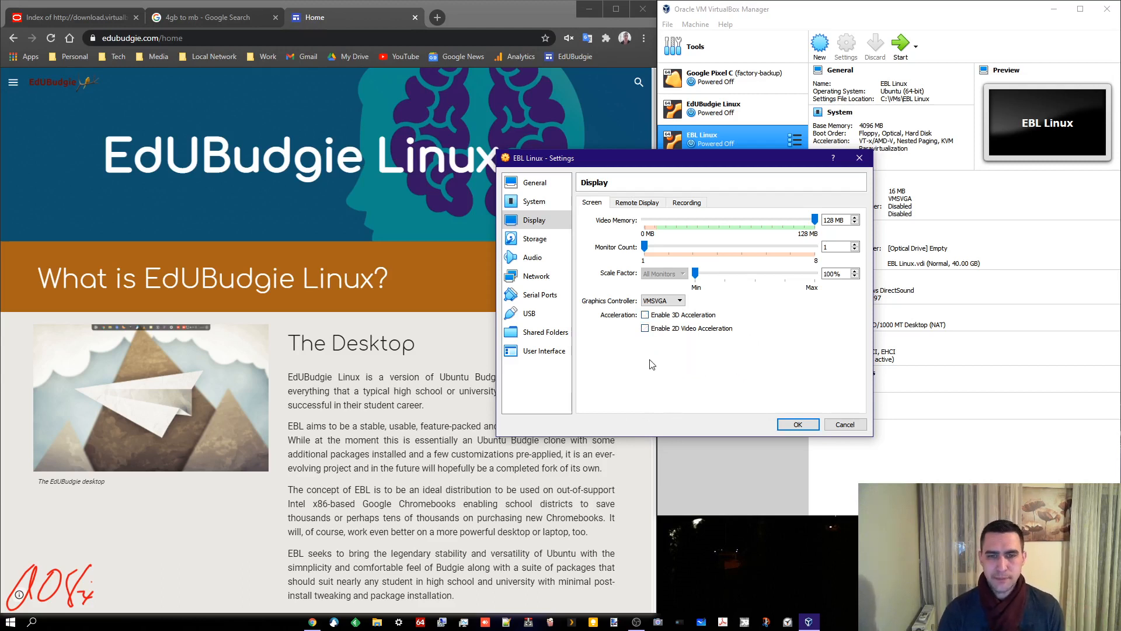
Step: Examine the machine's storage settings: the EBL Linux.vdi hard disk, the empty optical drive and its disk file choices
click(549, 241)
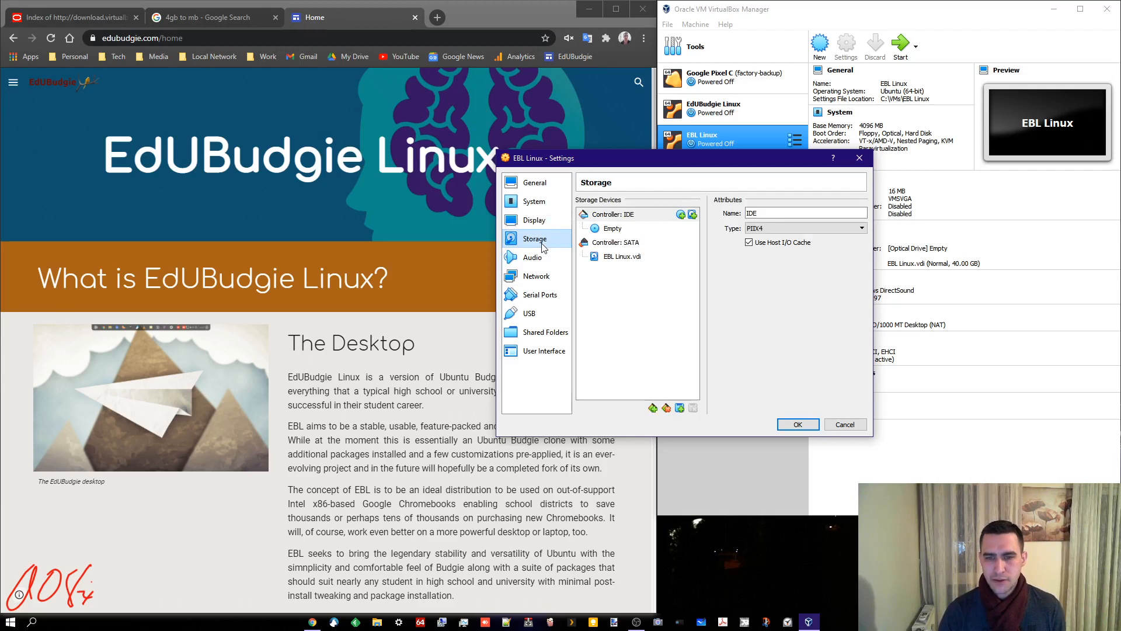
click(618, 257)
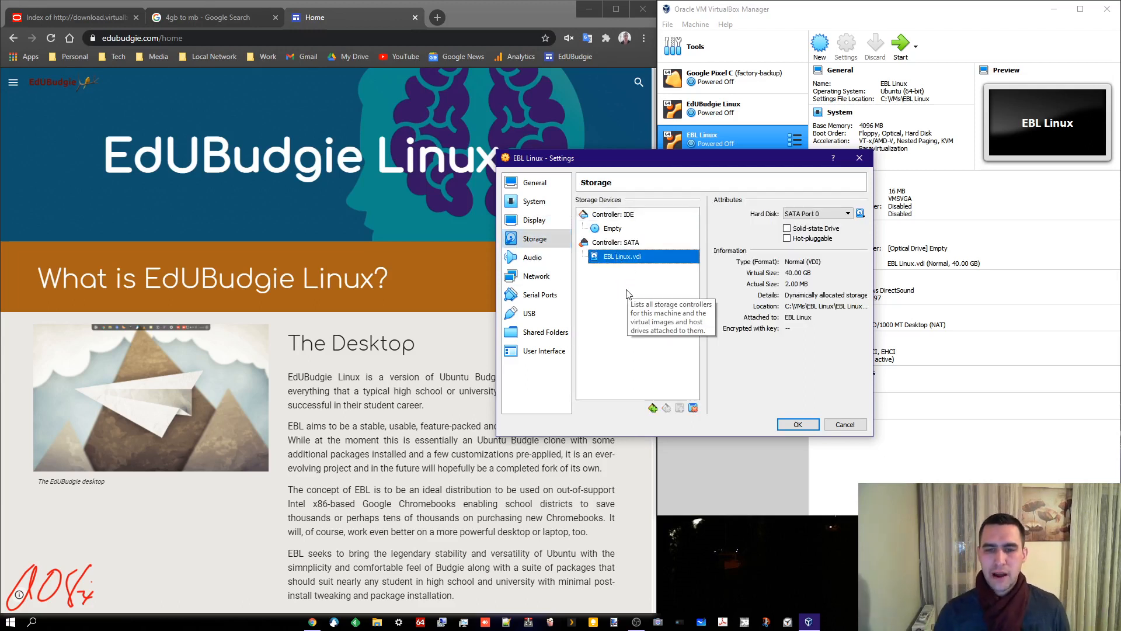
click(613, 229)
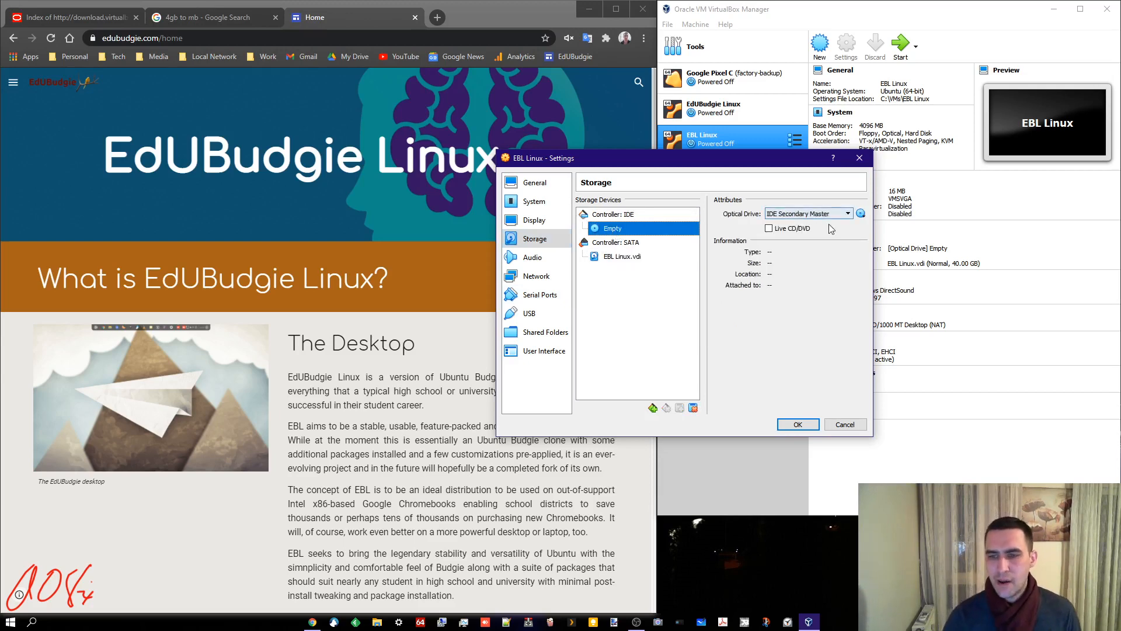
click(590, 9)
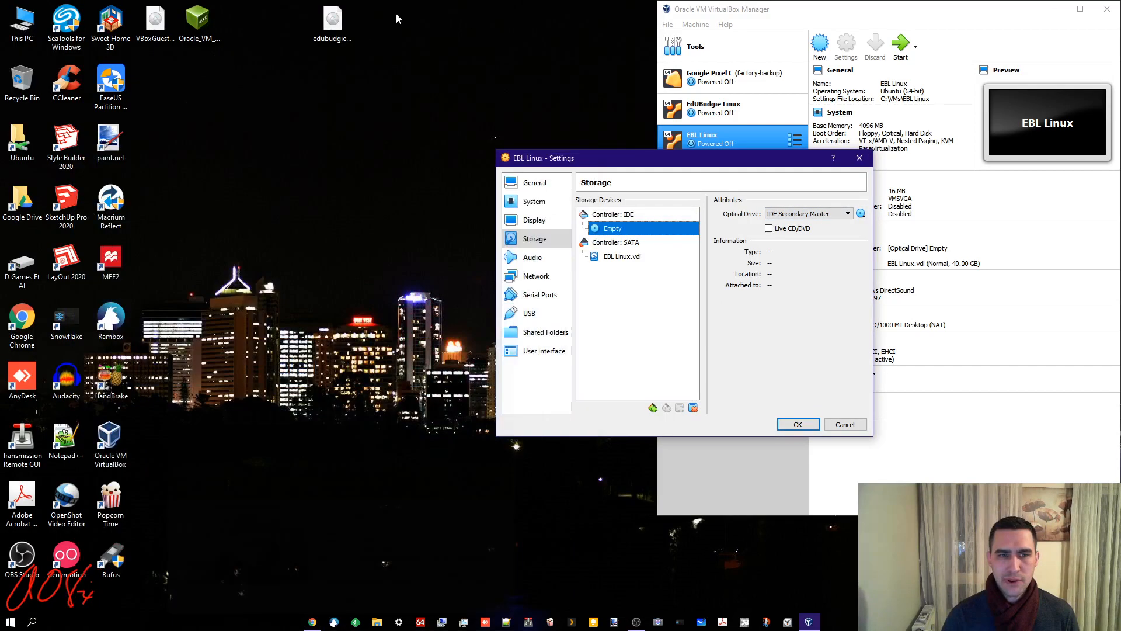
click(861, 213)
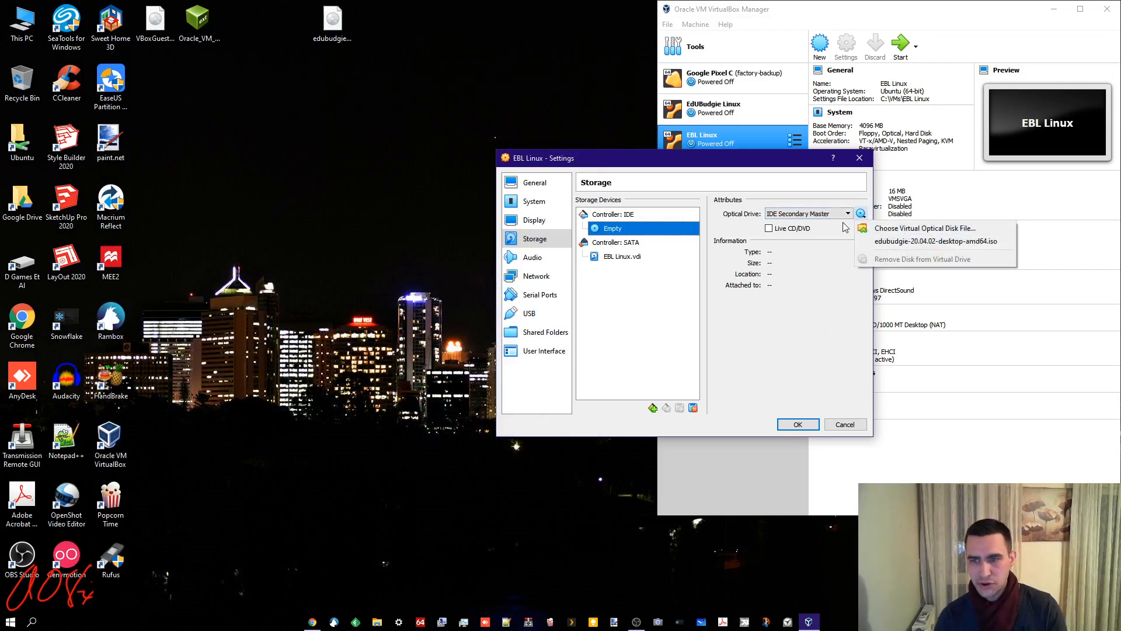
click(862, 213)
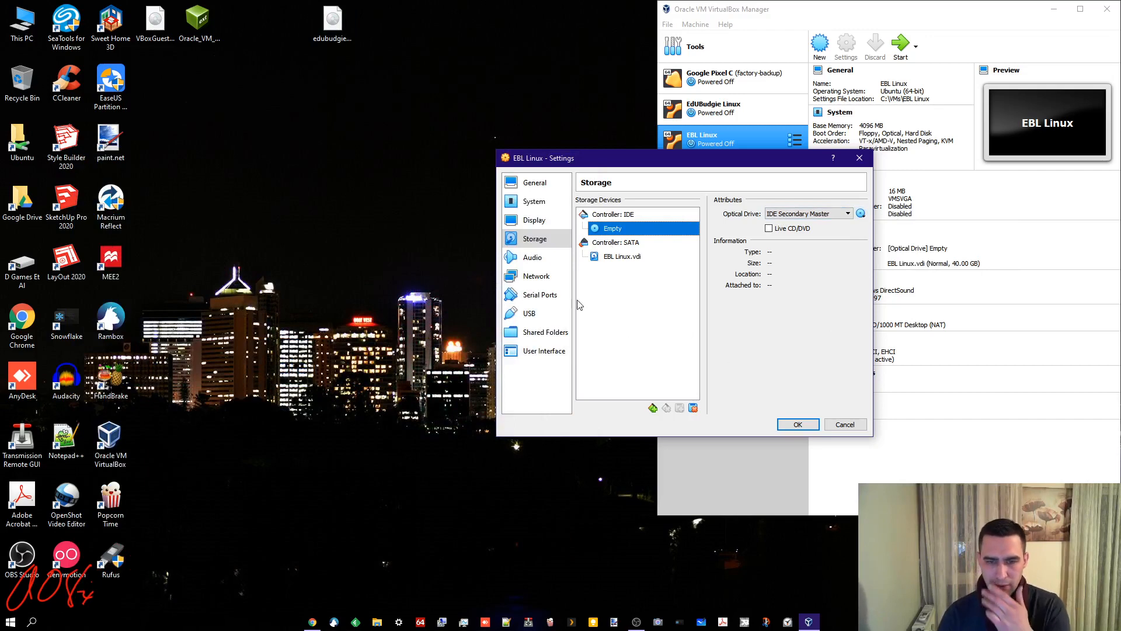
Step: Check the audio settings and attach network Adapter 1 to the Bridged Adapter
click(527, 260)
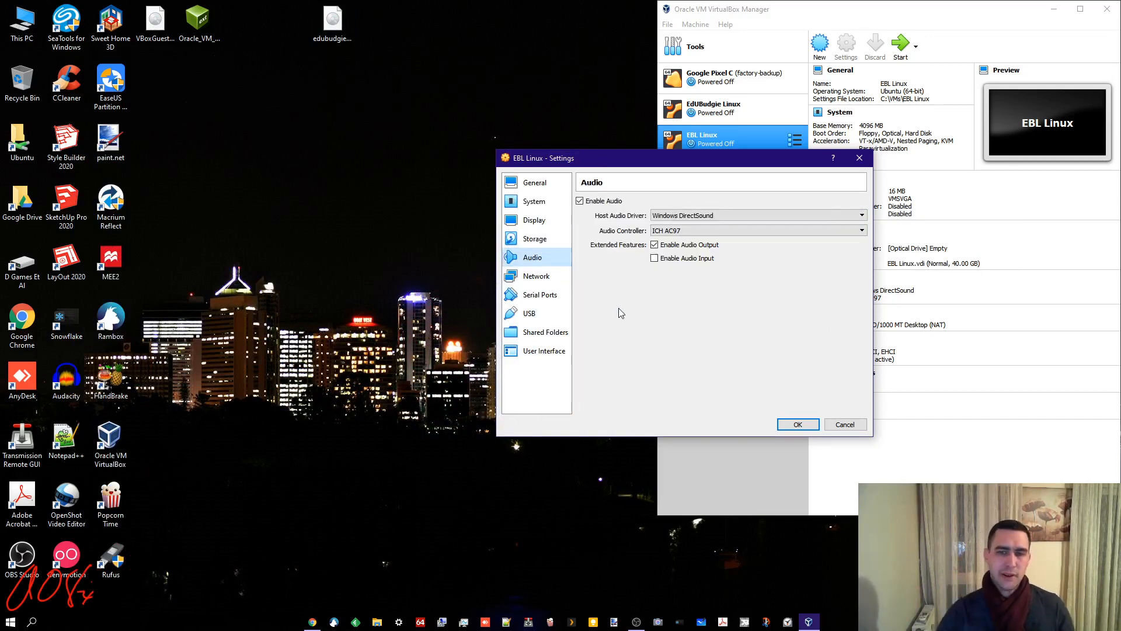
click(560, 280)
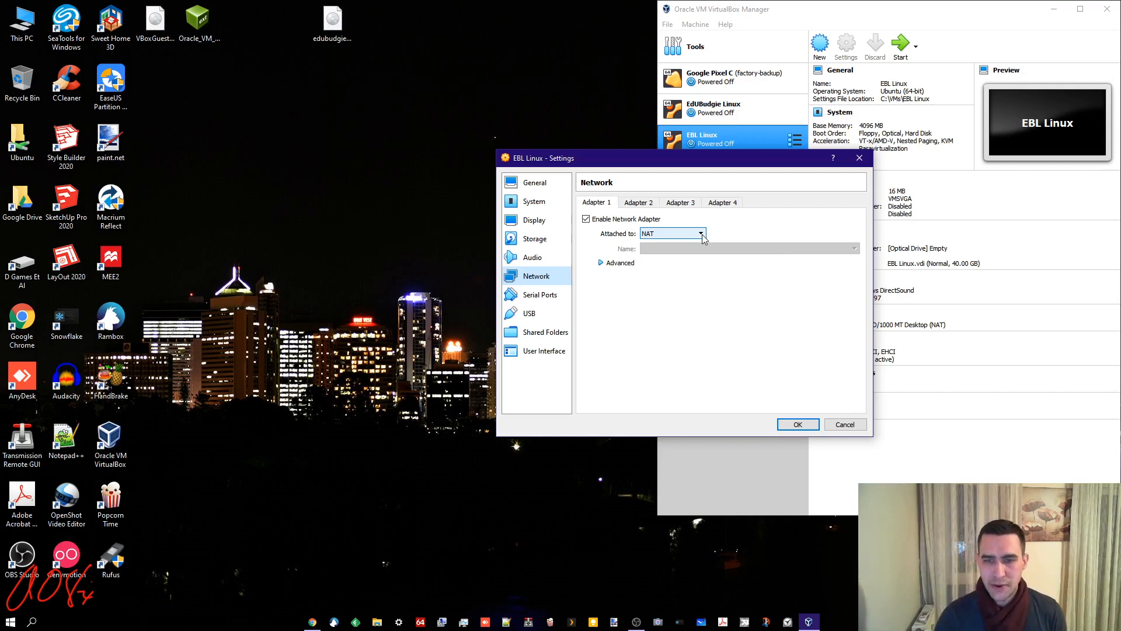
click(703, 235)
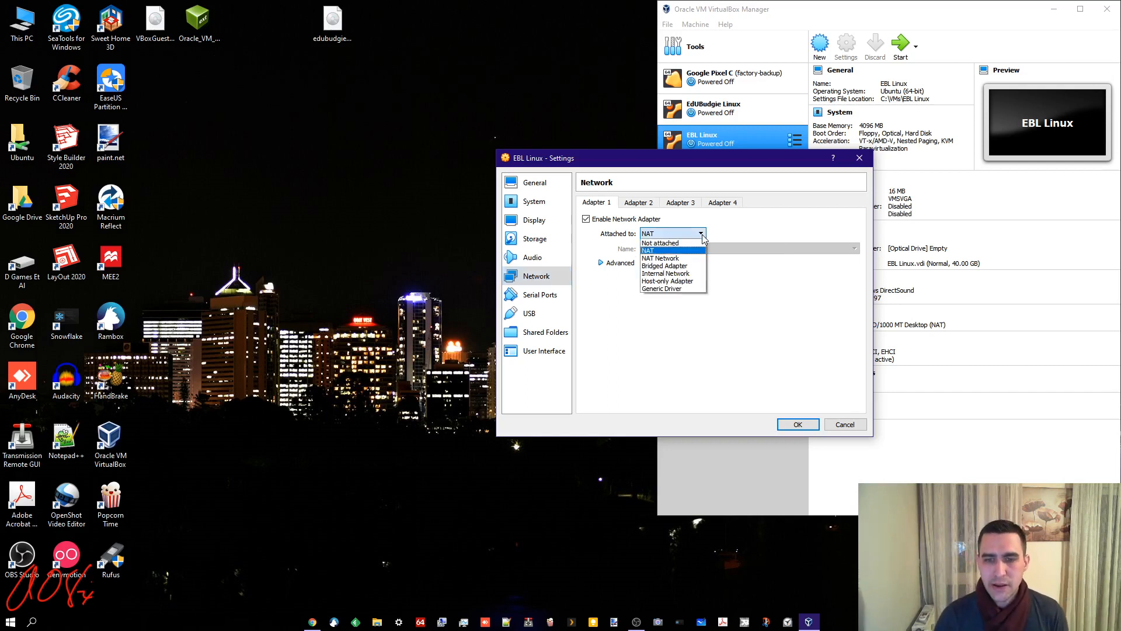
click(671, 266)
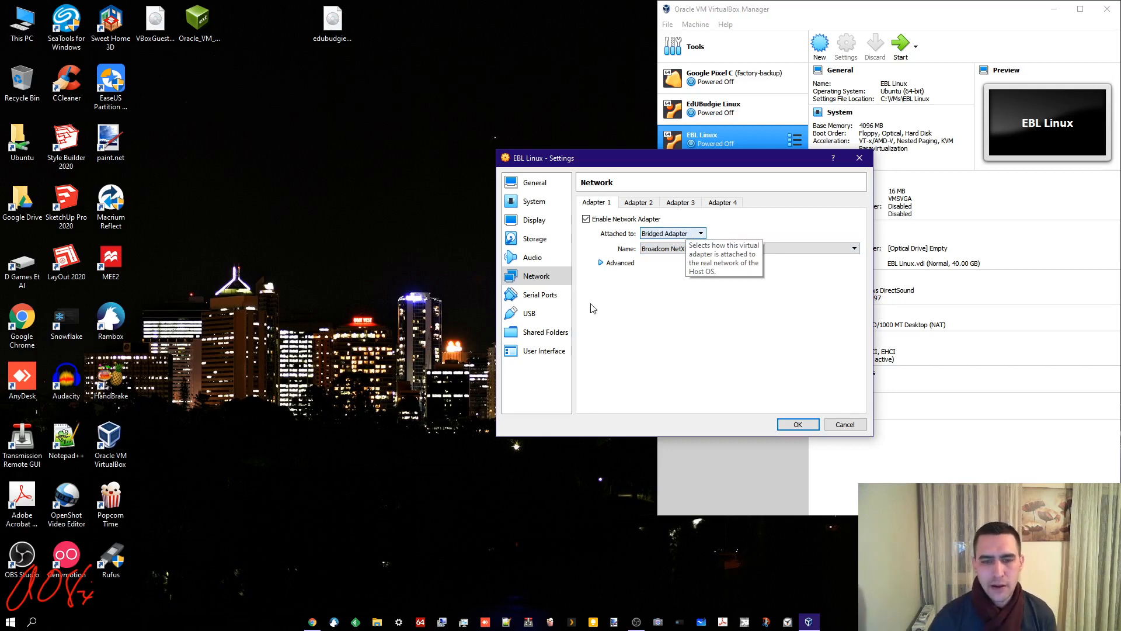
Step: Look through the serial port, USB, shared folder and user interface settings, and save the machine's configuration
click(538, 295)
click(536, 314)
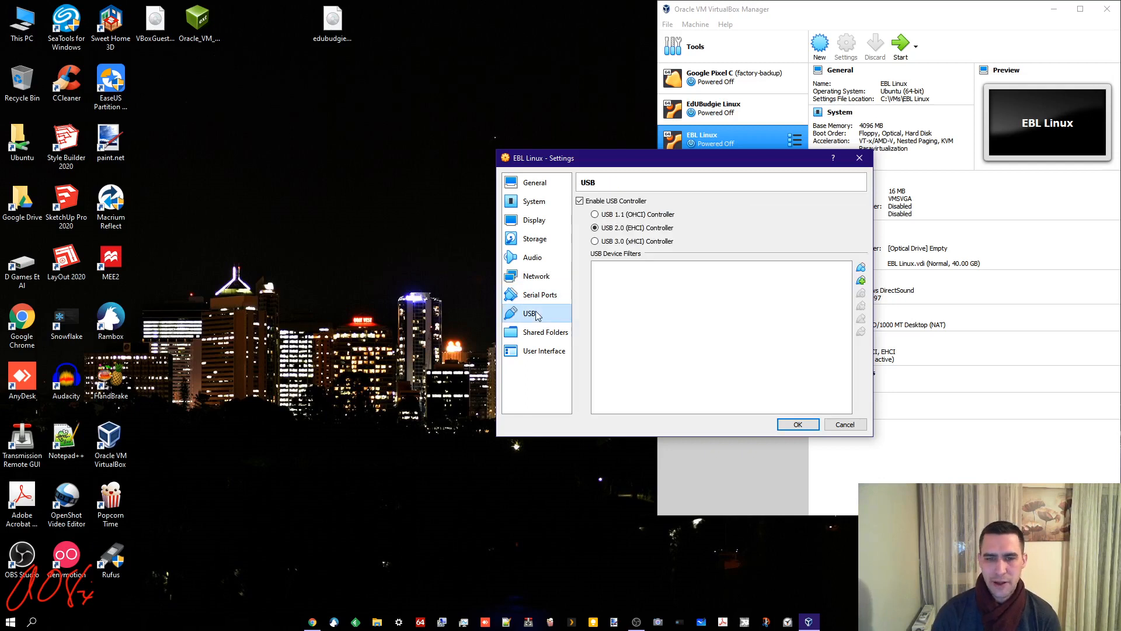
click(539, 332)
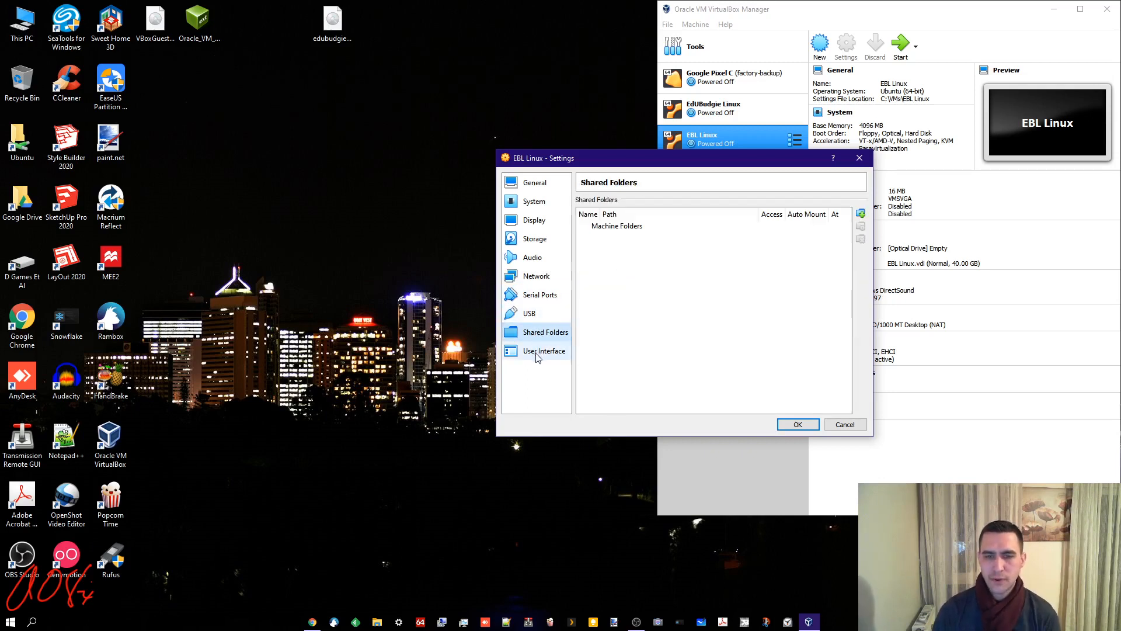
click(538, 354)
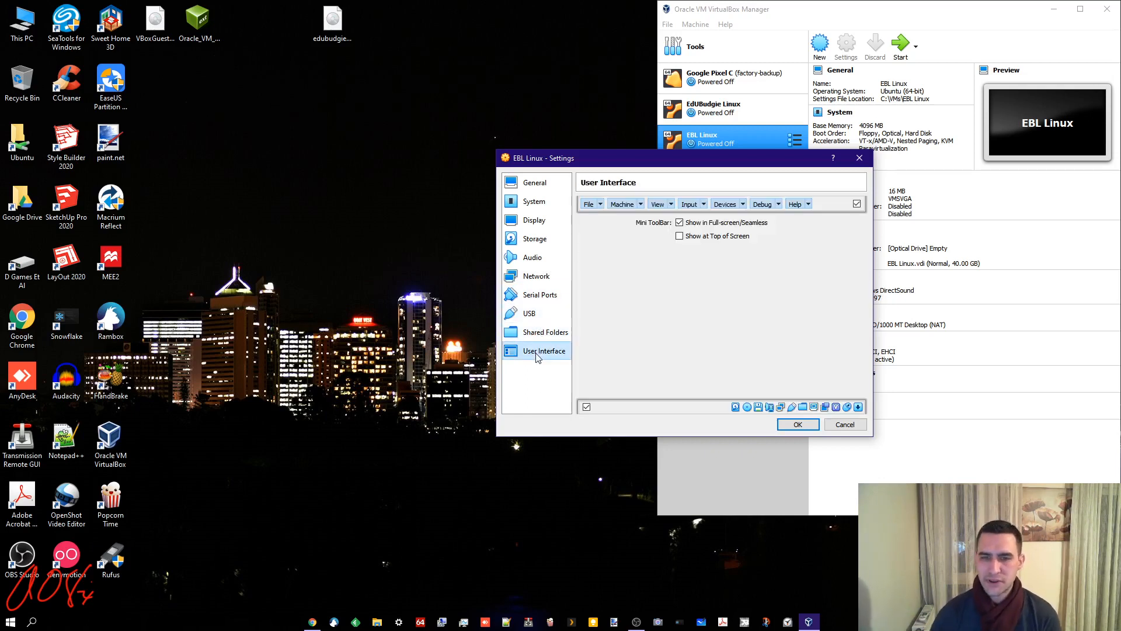
click(798, 425)
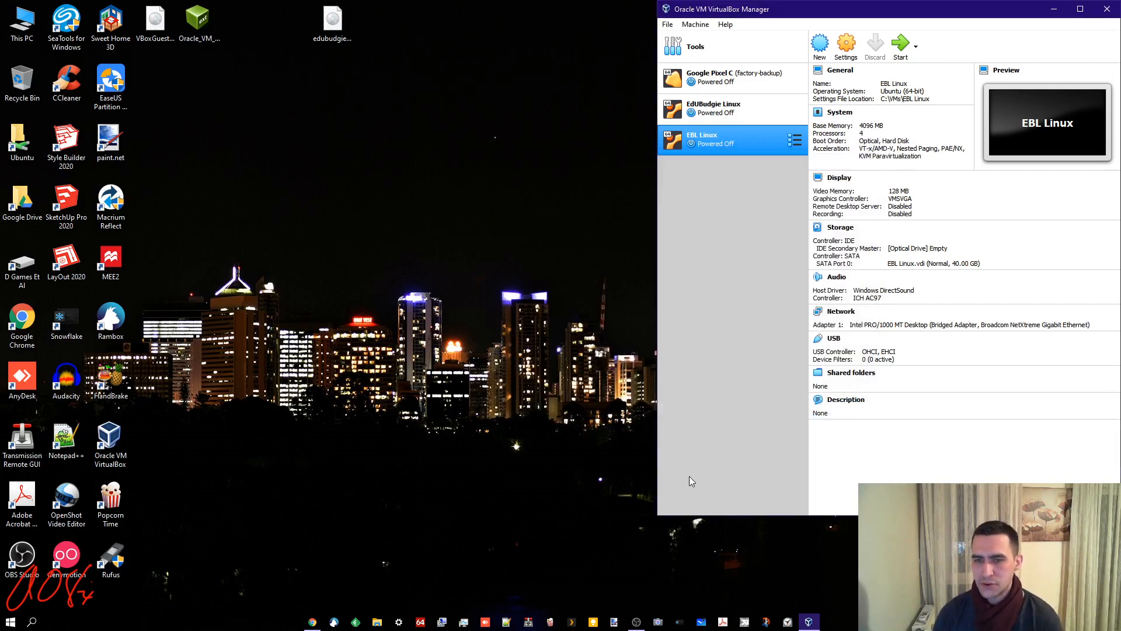
Step: Start the EBL Linux machine with edubudgie-20.04.02-desktop-amd64 from the Desktop as its start-up disk
double_click(740, 139)
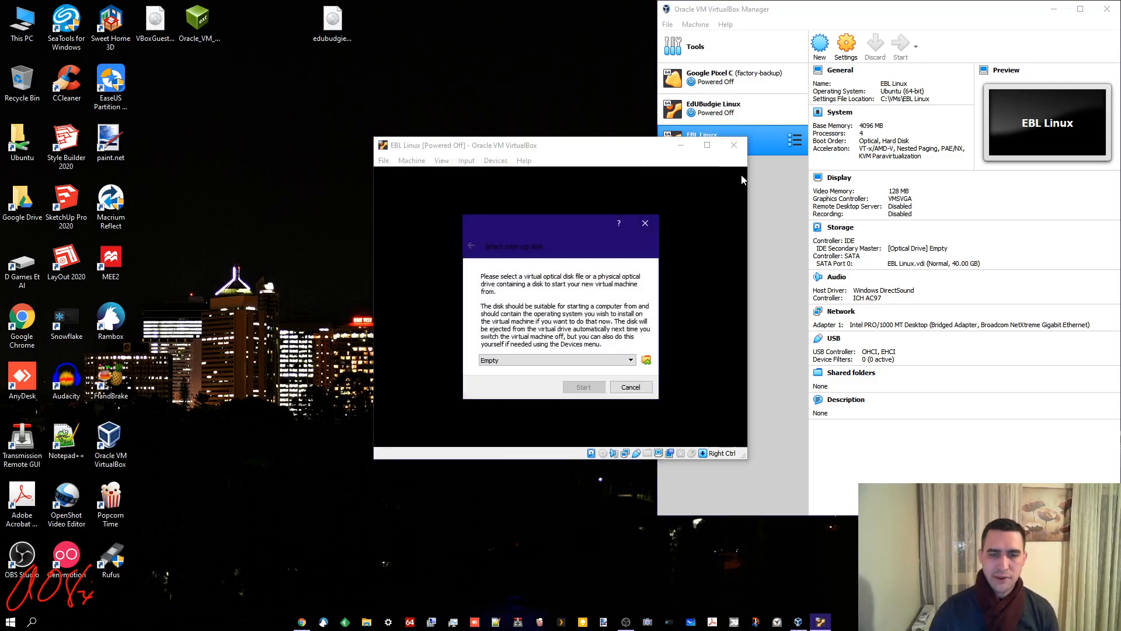
click(647, 360)
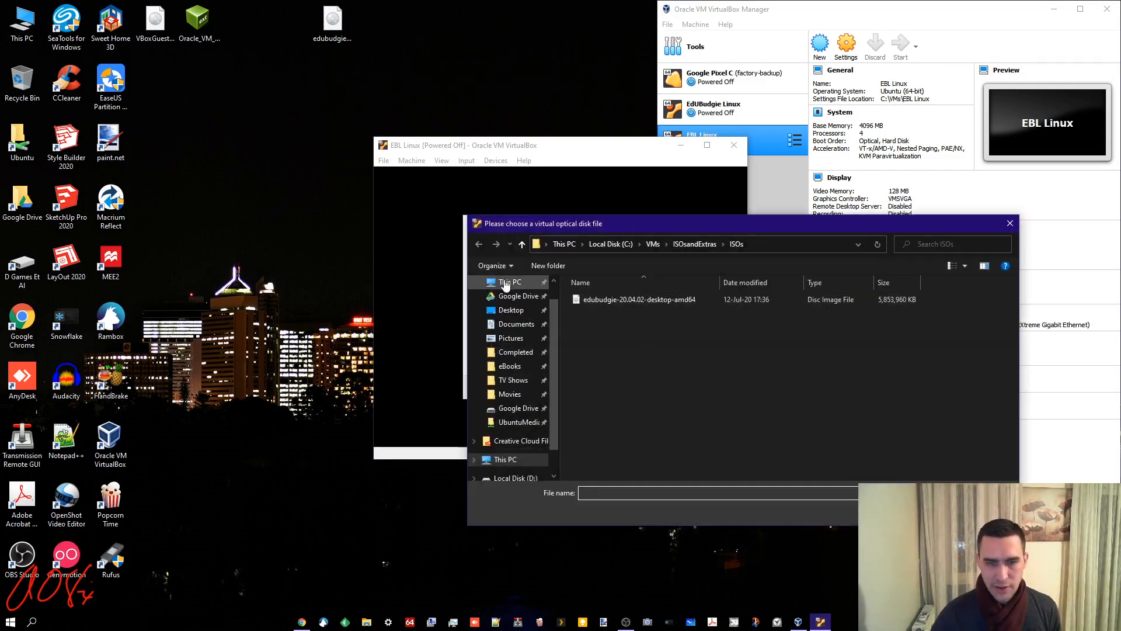
click(508, 309)
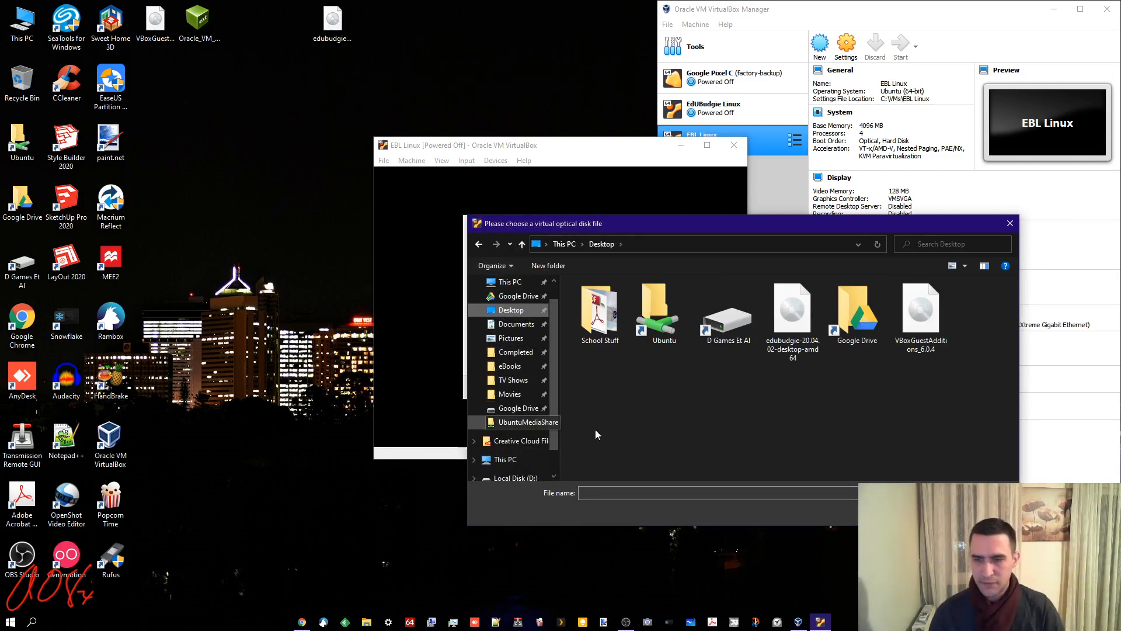
click(793, 315)
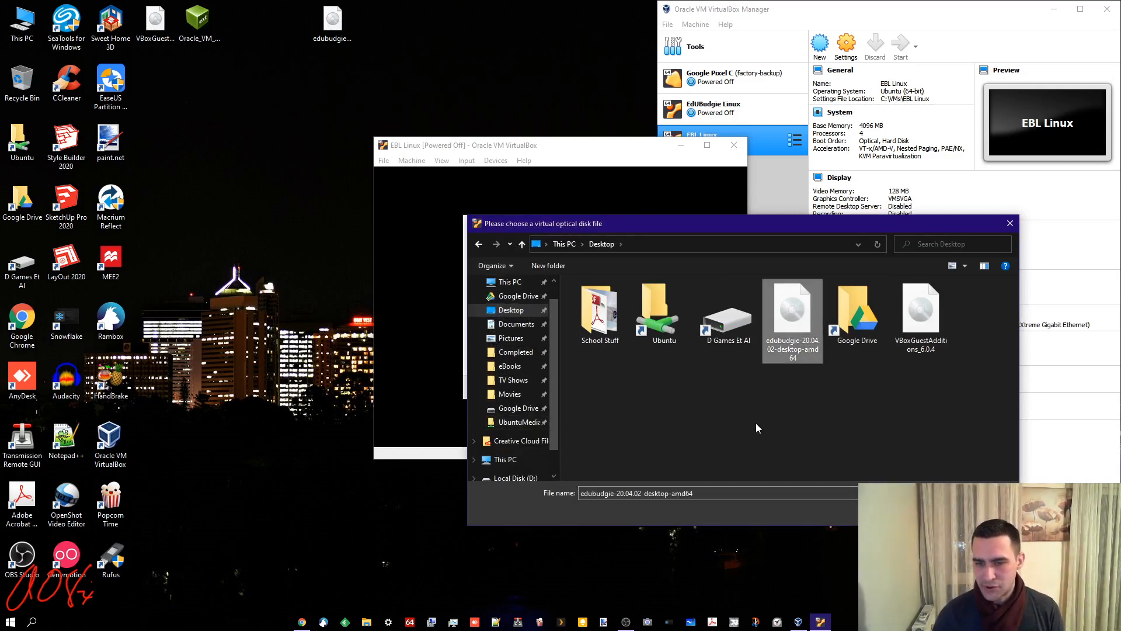
key(Return)
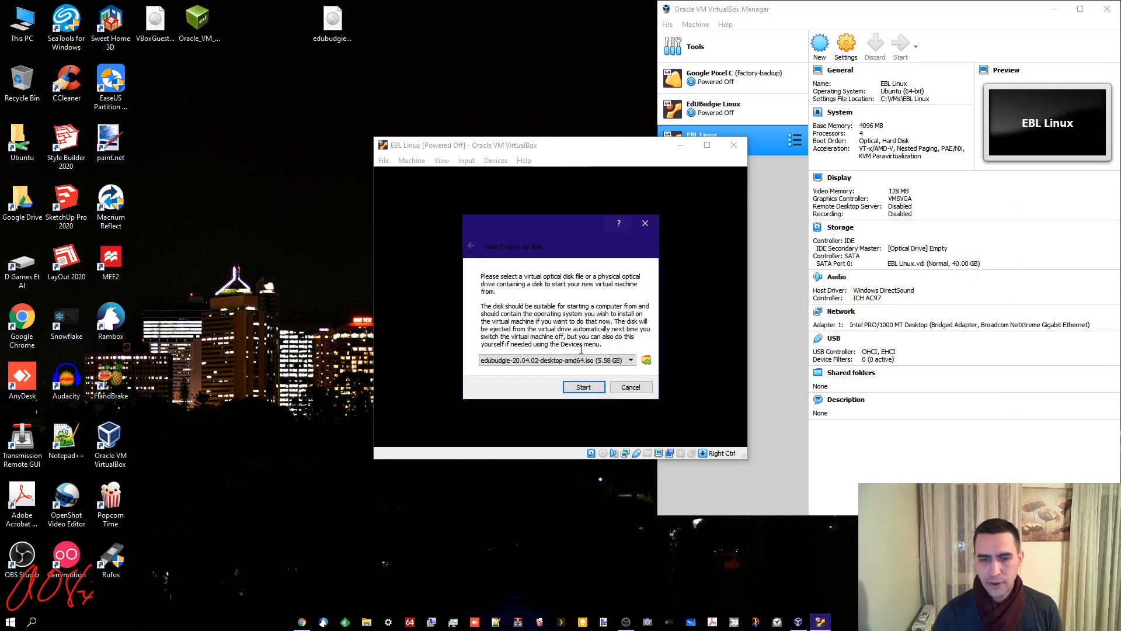
click(584, 384)
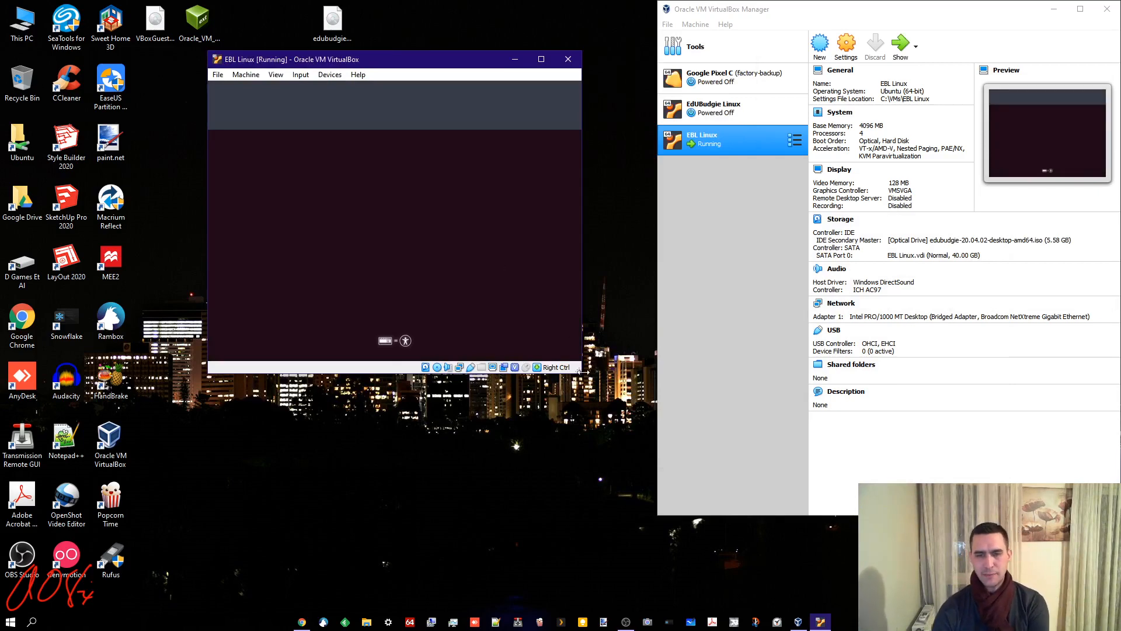
Step: Cancel the filesystem check during boot, and reposition and enlarge the EBL Linux machine window
drag(581, 372, 674, 454)
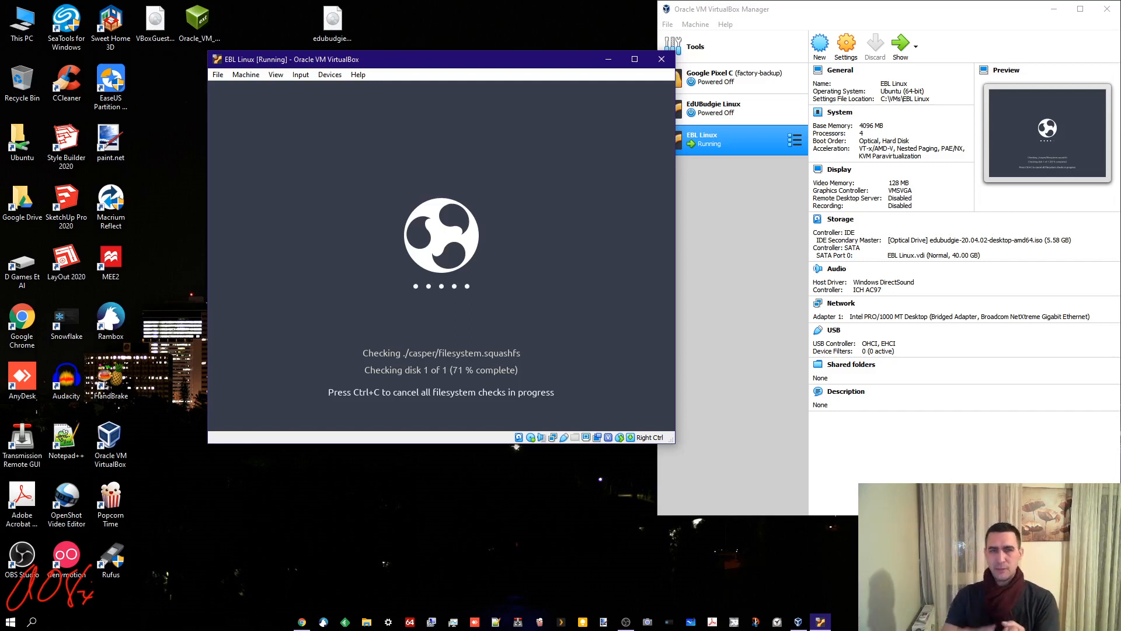
key(ctrl+c)
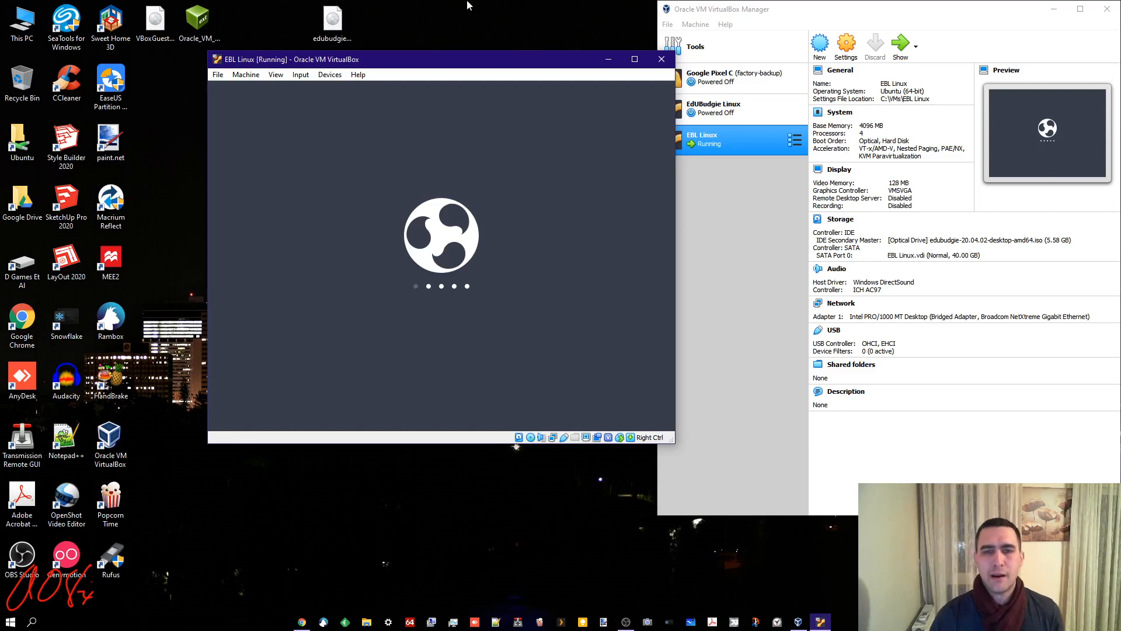
drag(554, 65, 495, 91)
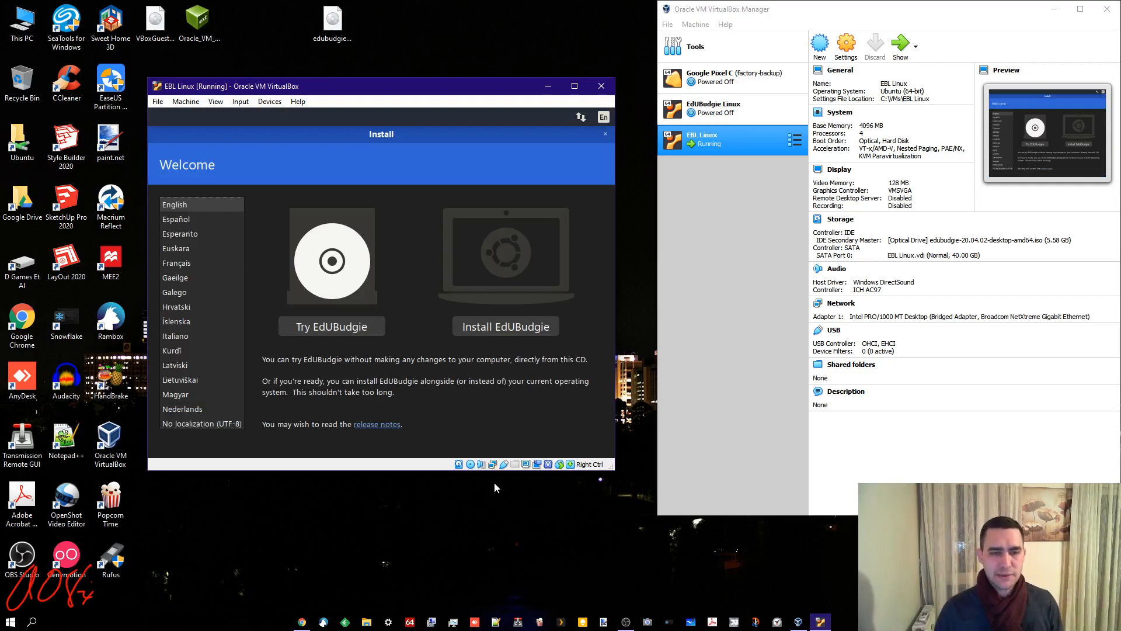
drag(493, 87, 442, 56)
drag(564, 439, 759, 571)
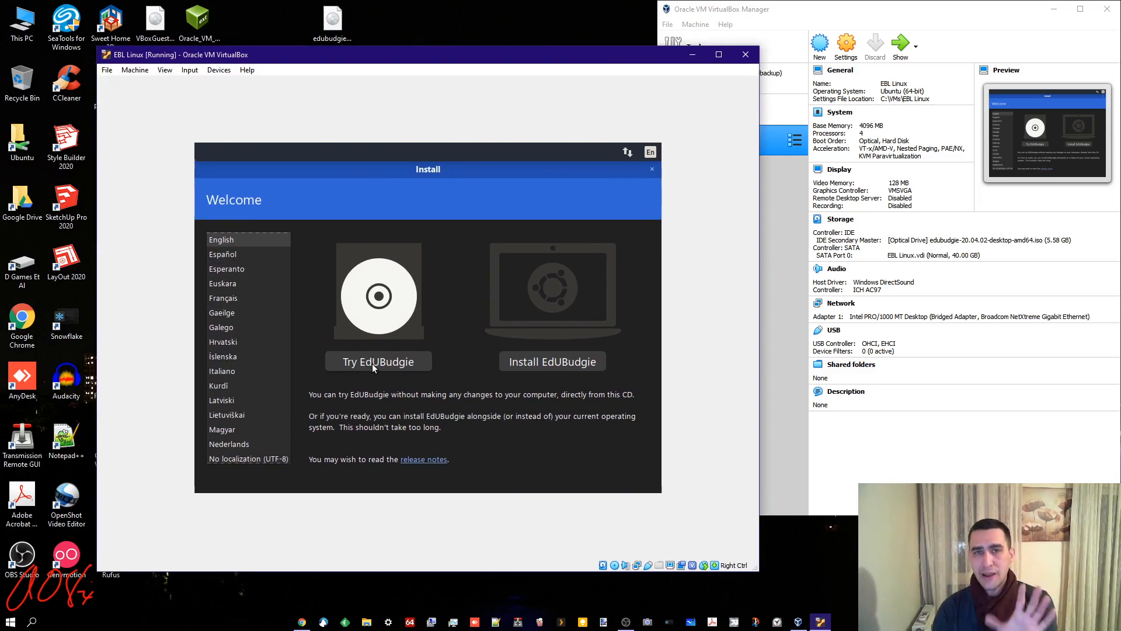
Step: Begin installing EdUBudgie in English with the English (US) keyboard, normal installation, update downloads and third-party software
click(532, 365)
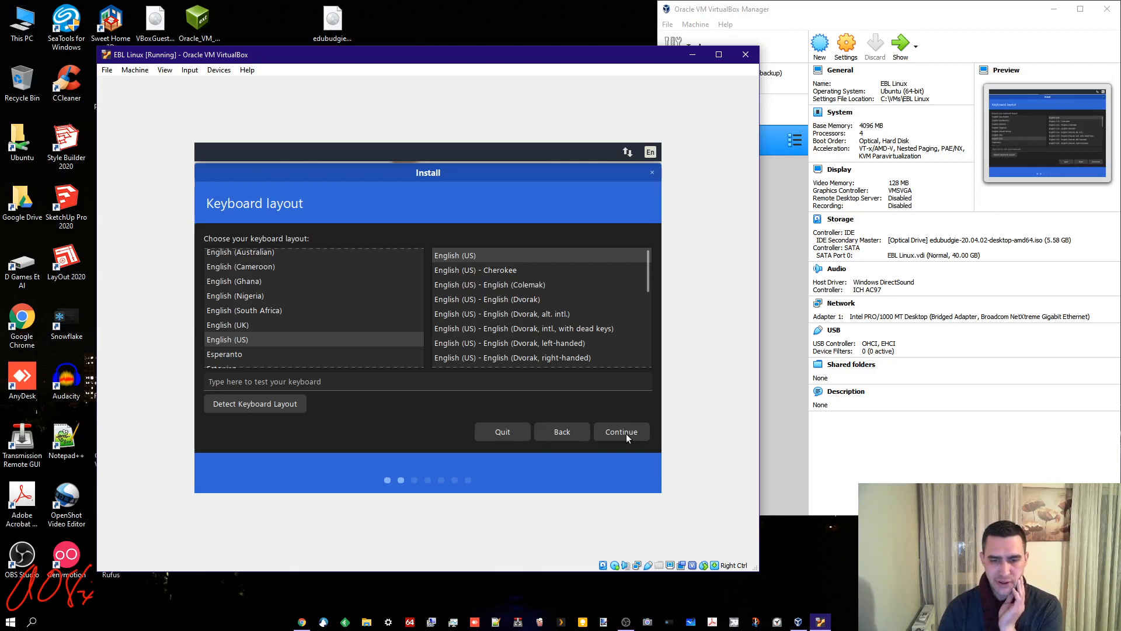
click(627, 435)
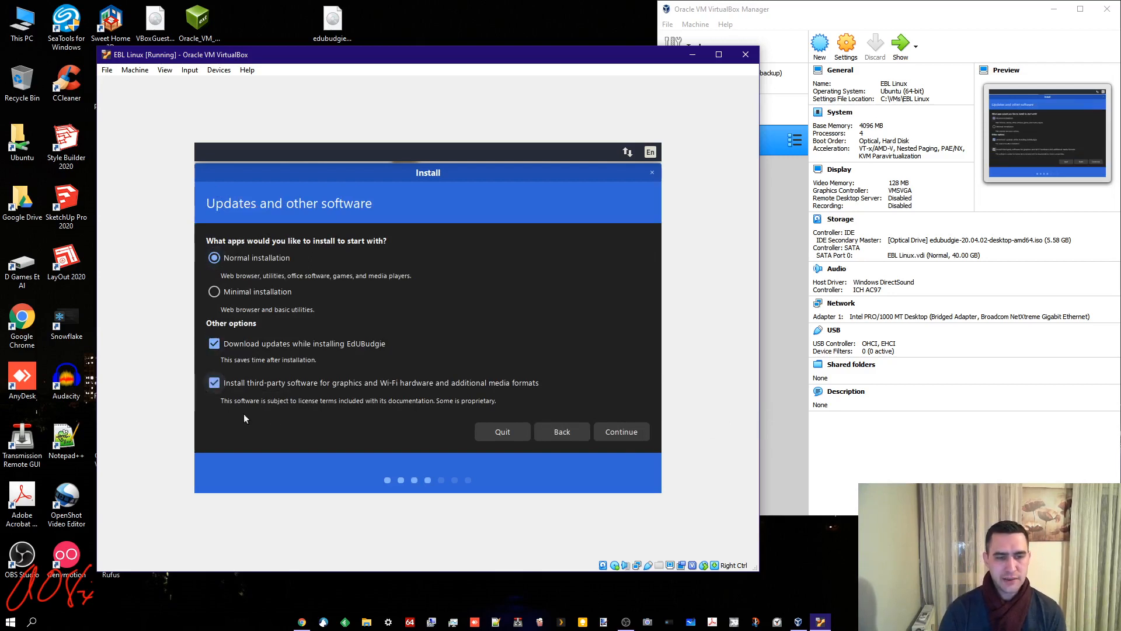
click(625, 433)
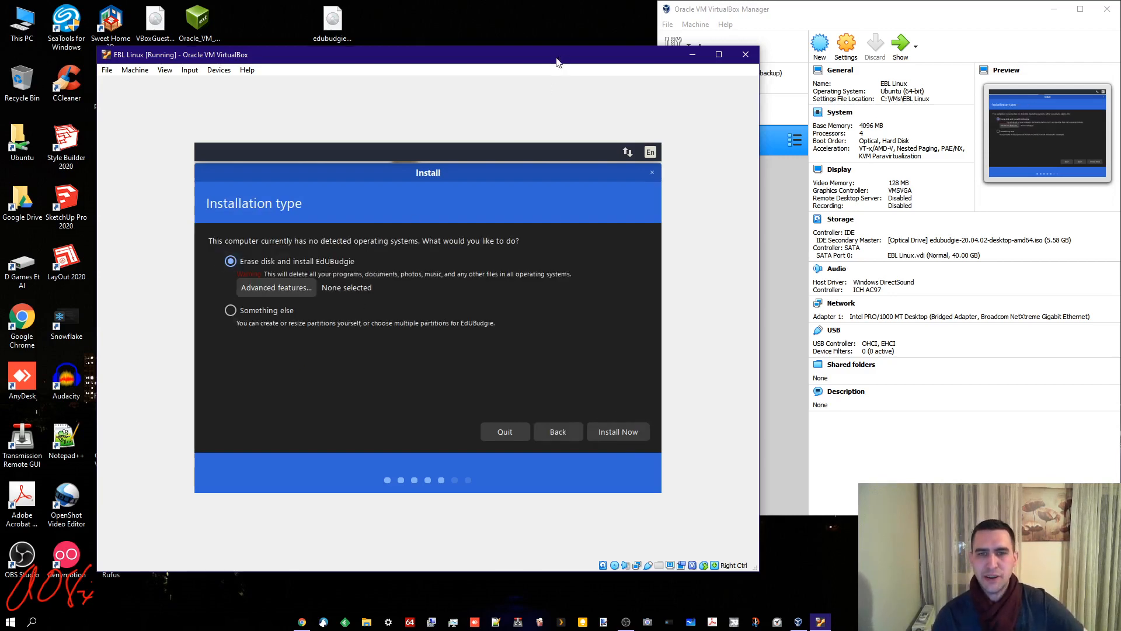
Step: Check the EBL Linux virtual disk image in C:\VMs\EBL Linux with File Explorer, and return to the installer
drag(562, 61, 501, 78)
double_click(22, 24)
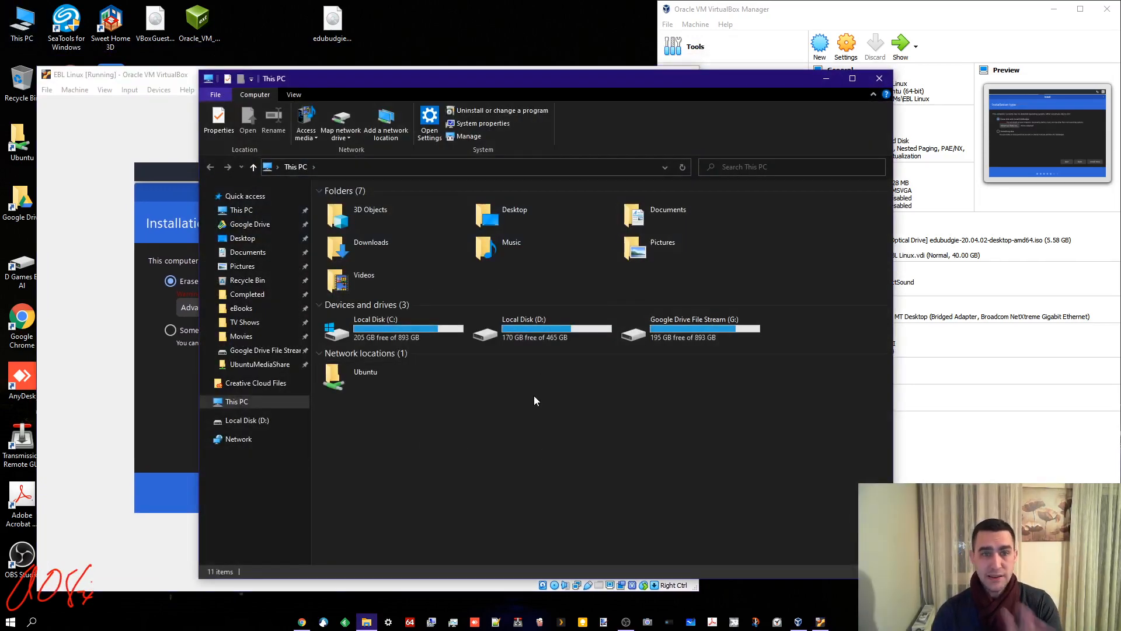
double_click(398, 319)
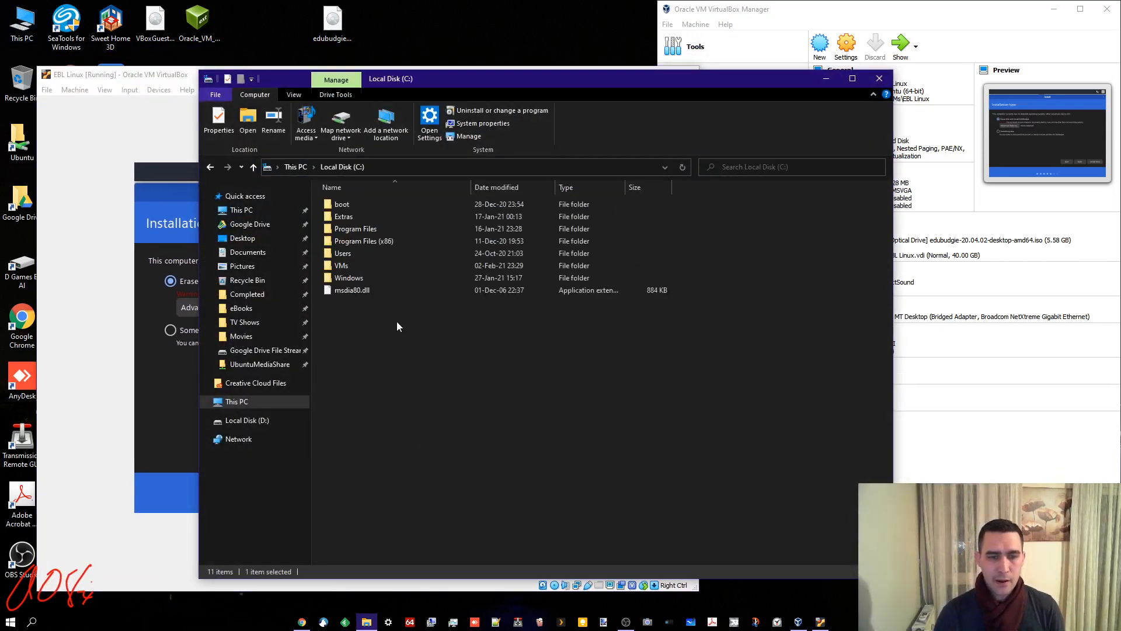
double_click(343, 266)
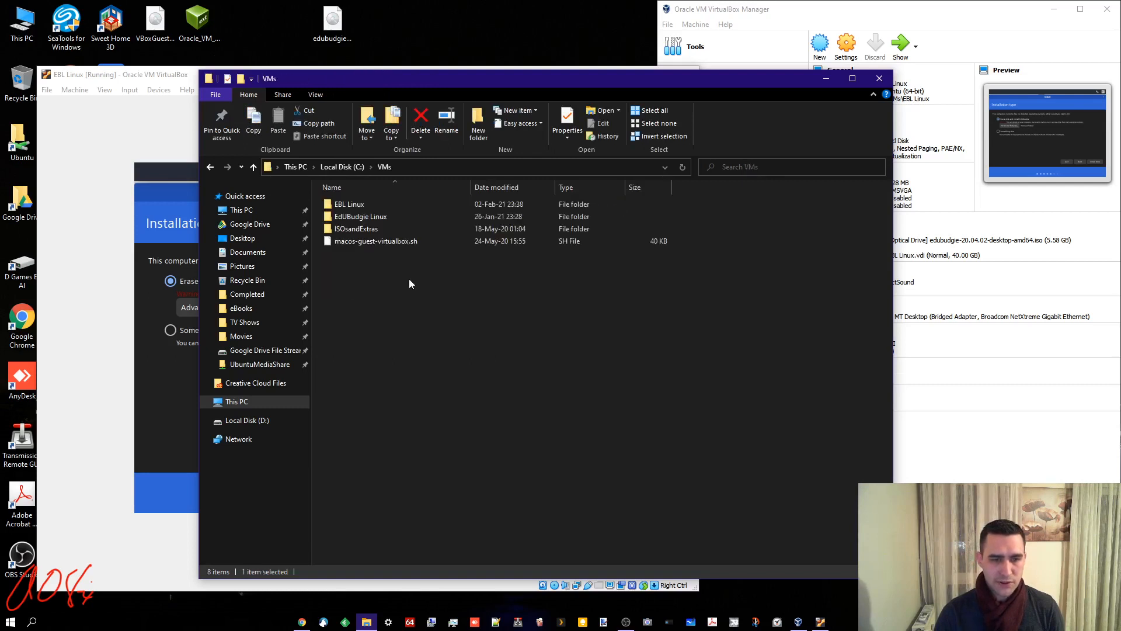
click(359, 204)
double_click(359, 203)
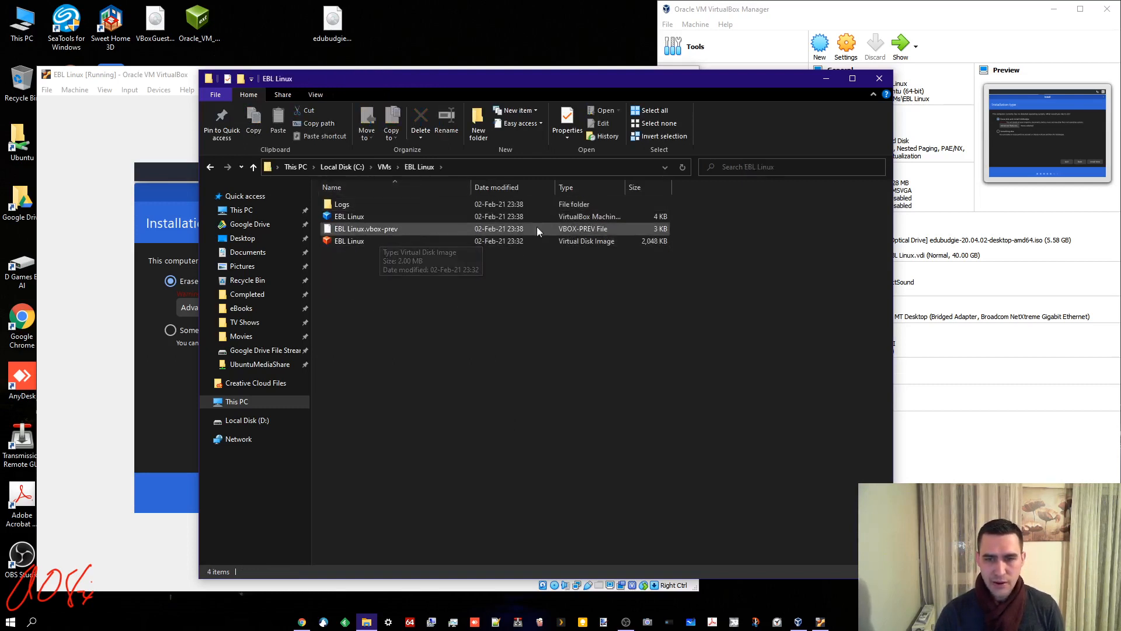
click(564, 241)
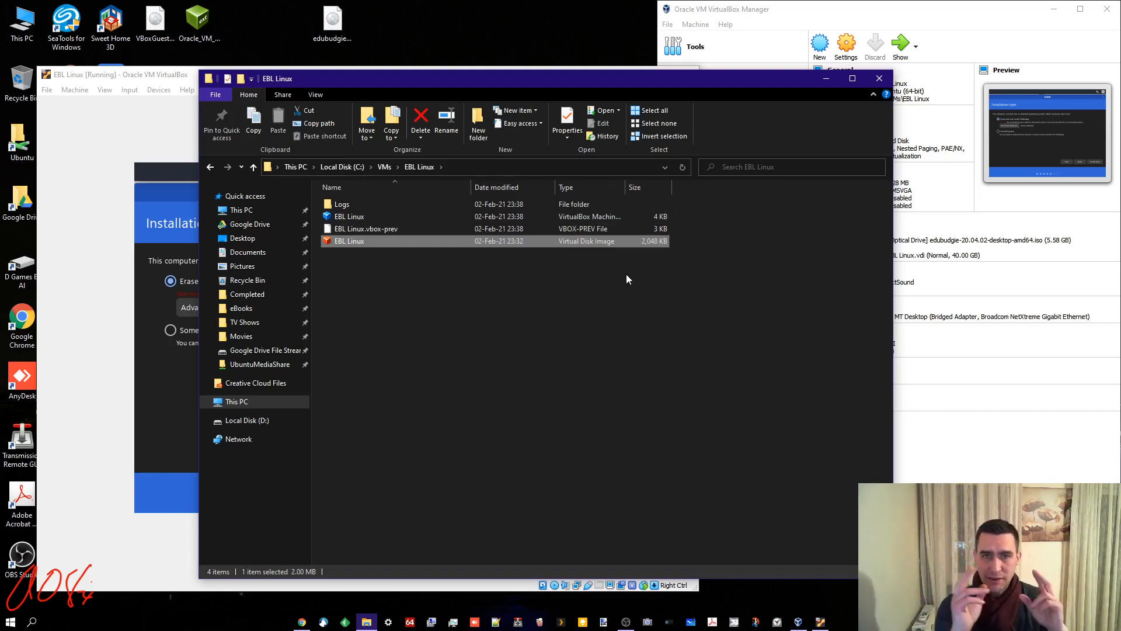
click(879, 78)
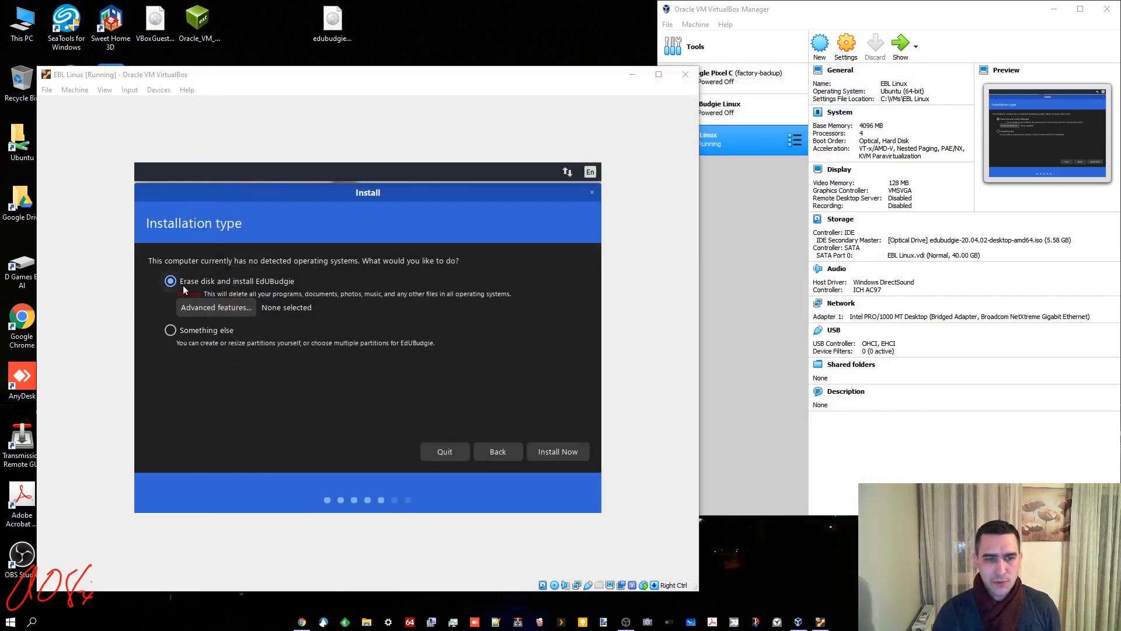
Step: Start the installation by erasing the virtual disk and installing EdUBudgie, and approve writing the partition changes to disk
drag(559, 77, 486, 65)
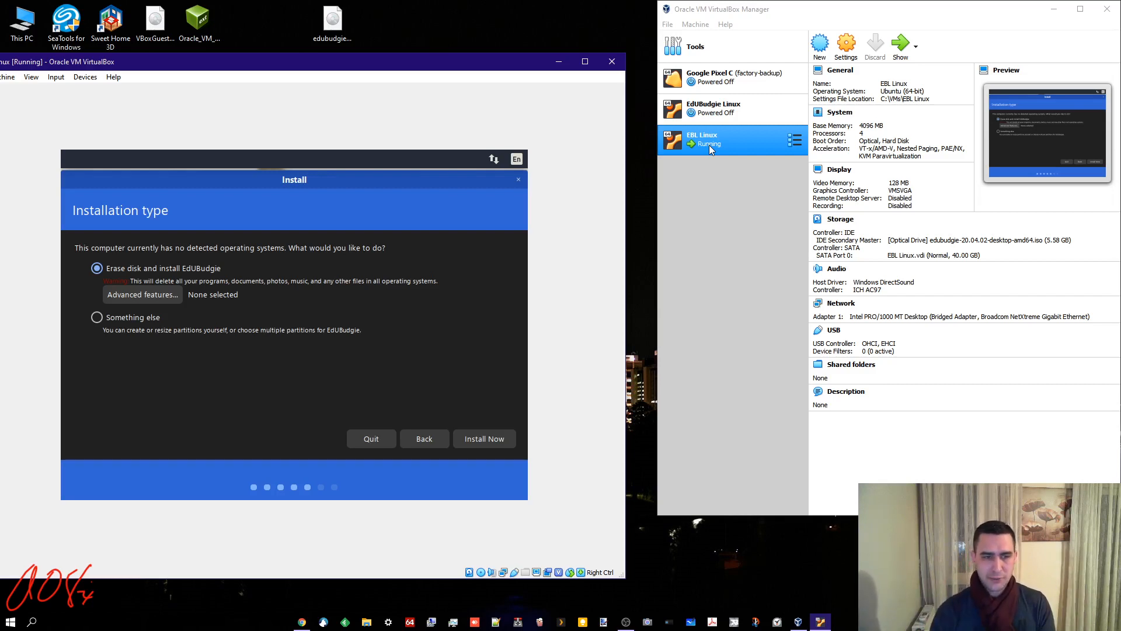
click(476, 439)
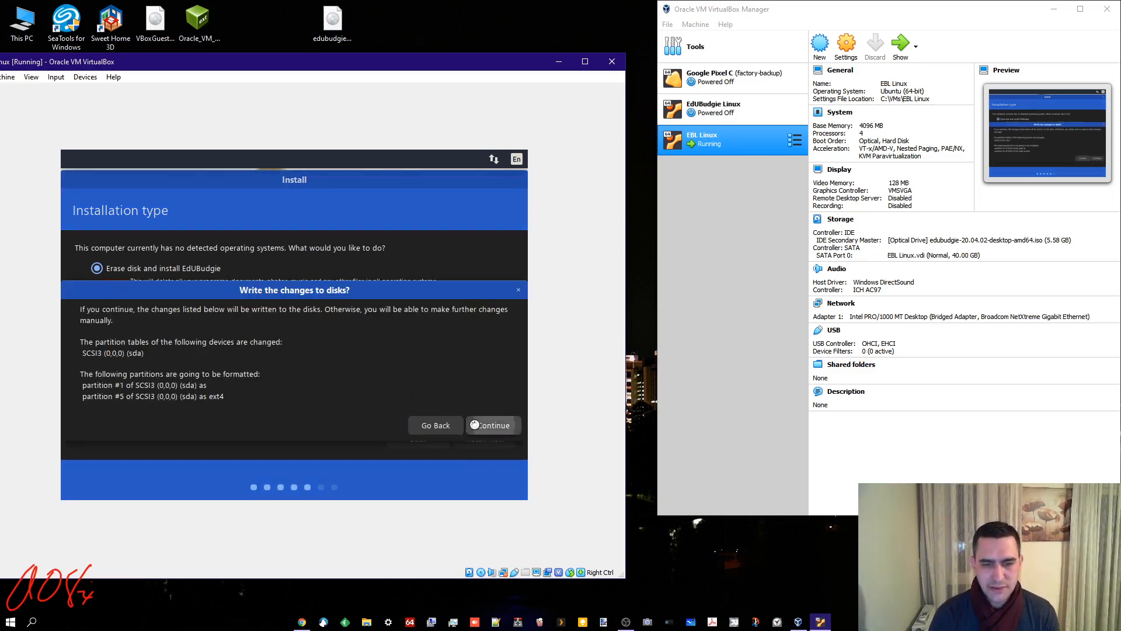
click(491, 426)
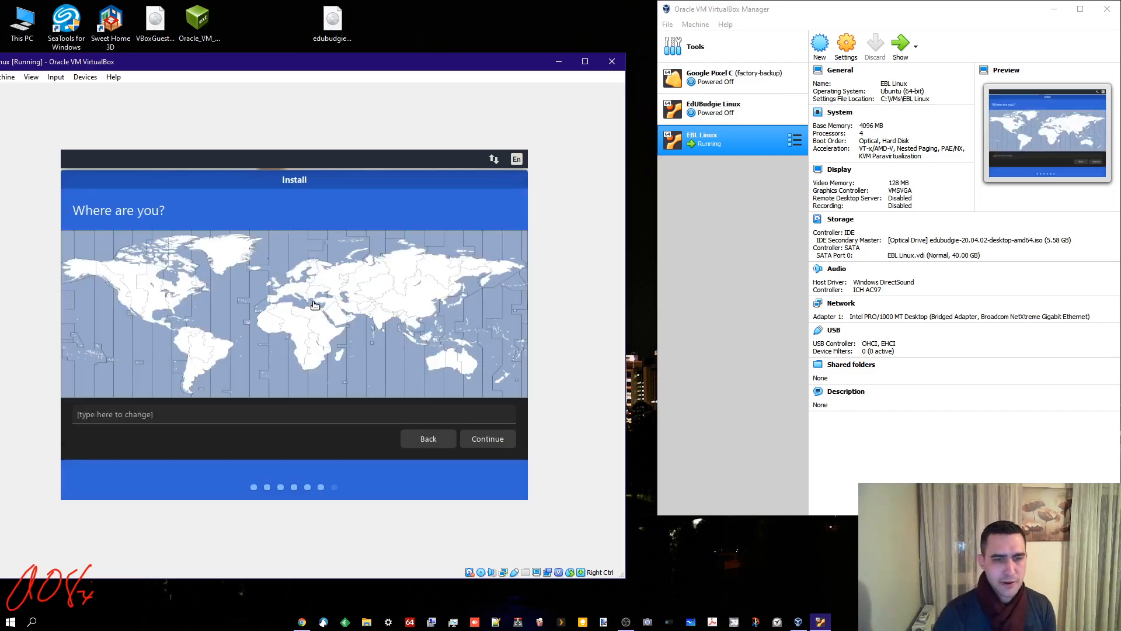
Step: Try out several time zone locations on the world map, including Istanbul, Almaty, Chicago, Toronto, New York, Ulaanbaatar and Novosibirsk
click(315, 295)
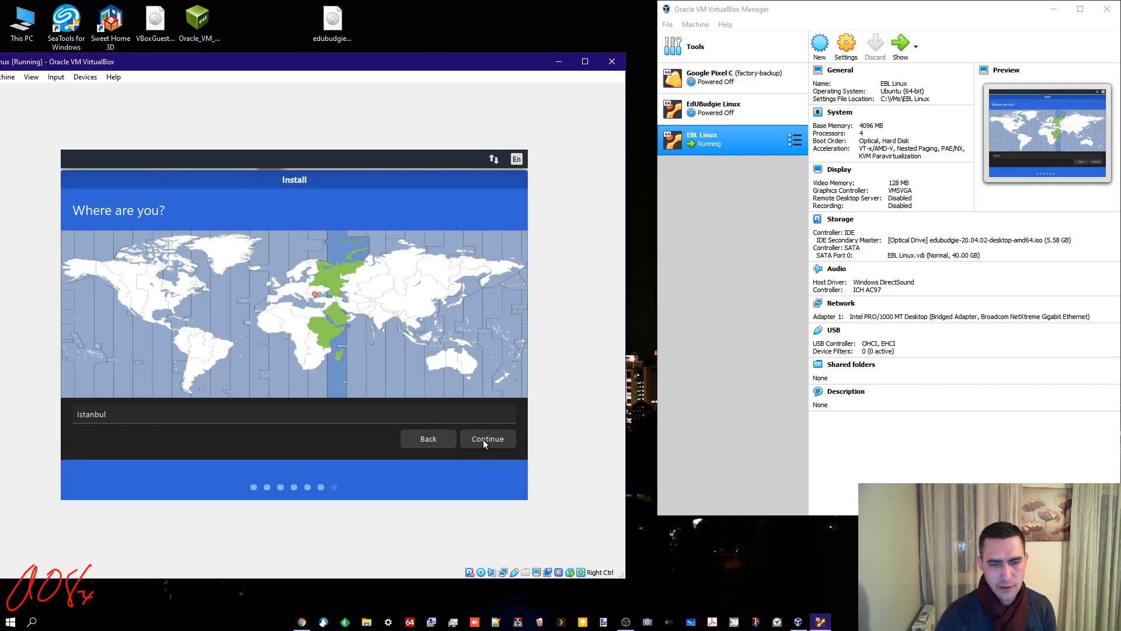
click(418, 274)
click(366, 287)
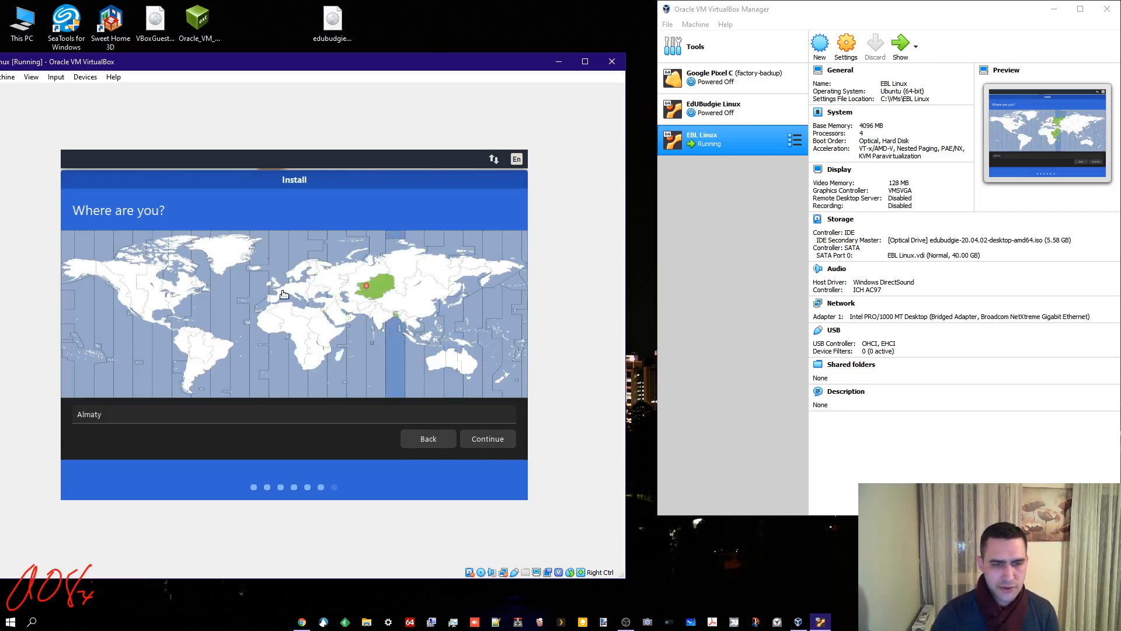
click(193, 286)
click(104, 285)
click(155, 322)
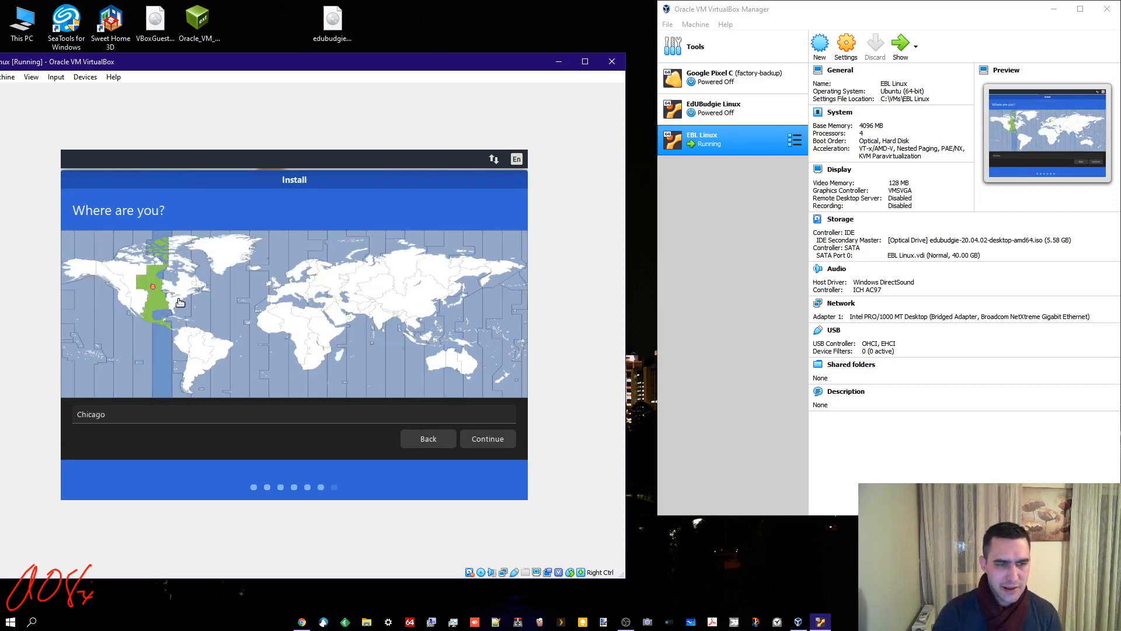
click(181, 294)
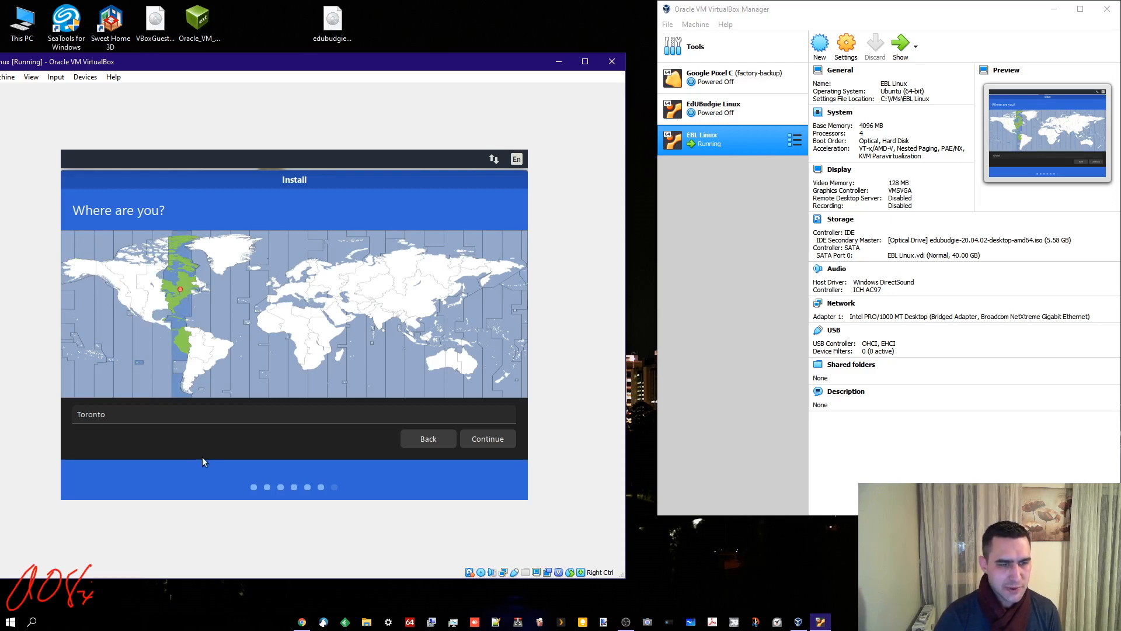
click(183, 295)
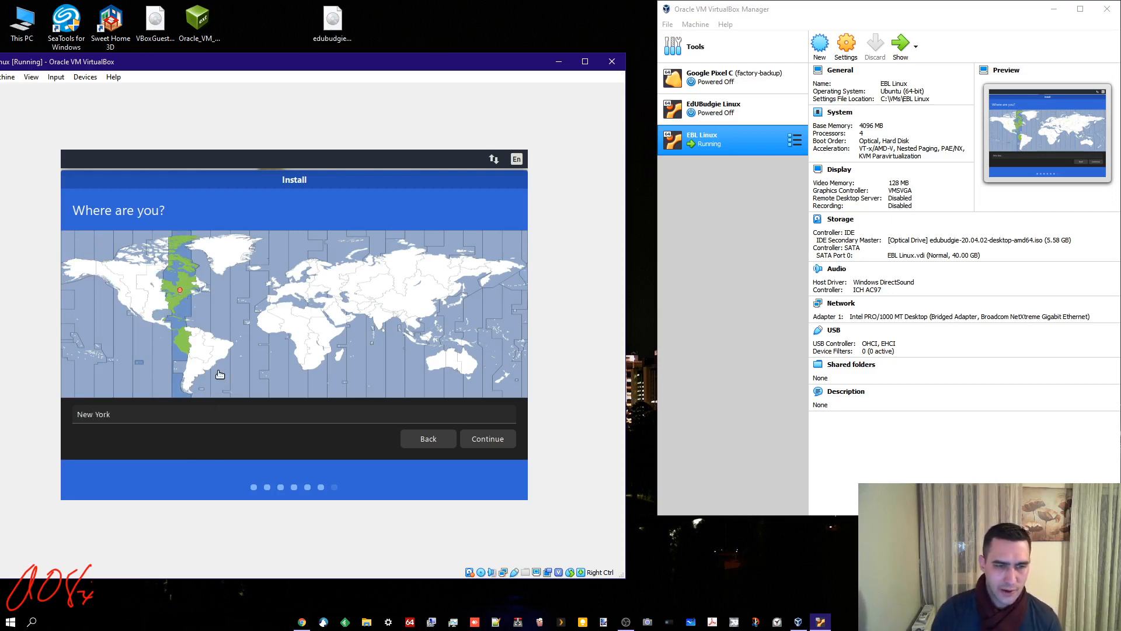
click(409, 292)
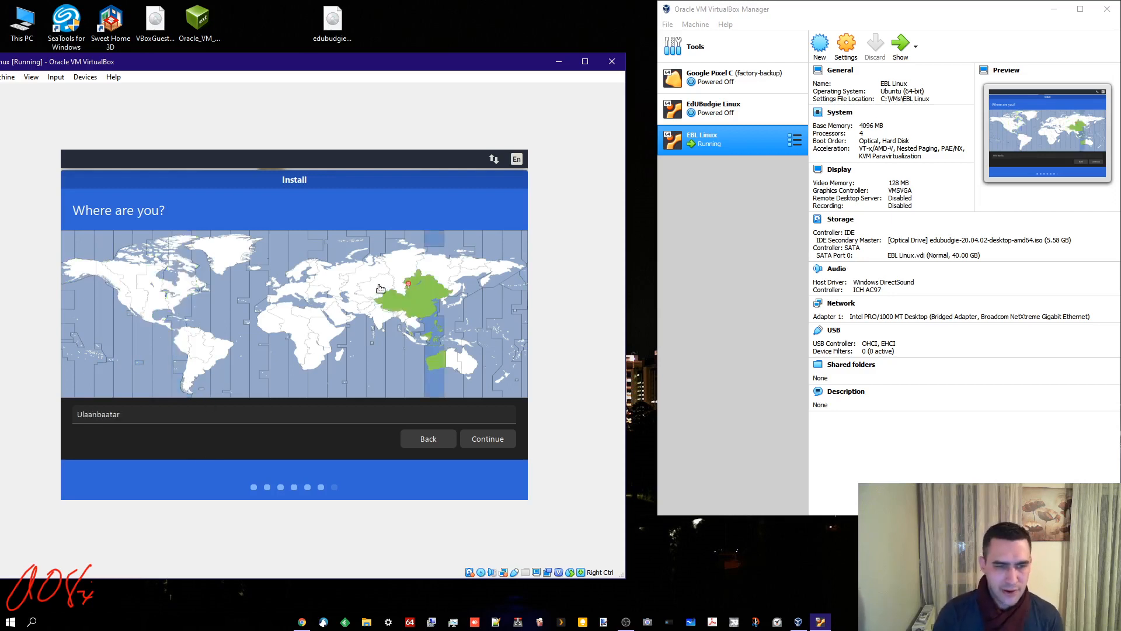
click(380, 288)
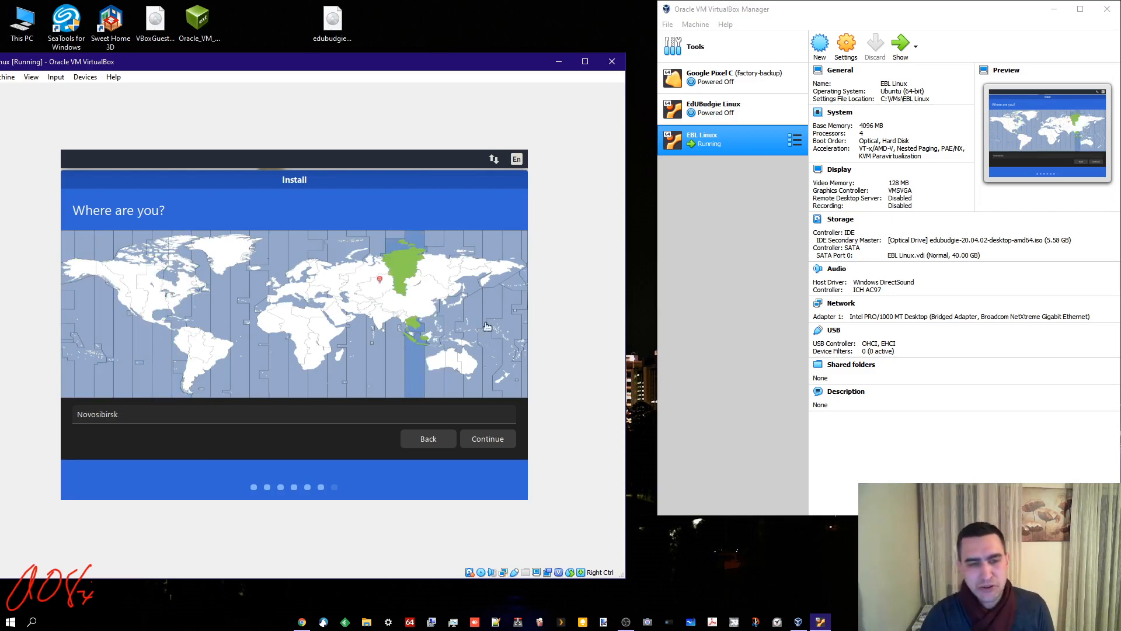
Step: Set the installer's time zone location to Istanbul and proceed to the user account details
click(314, 297)
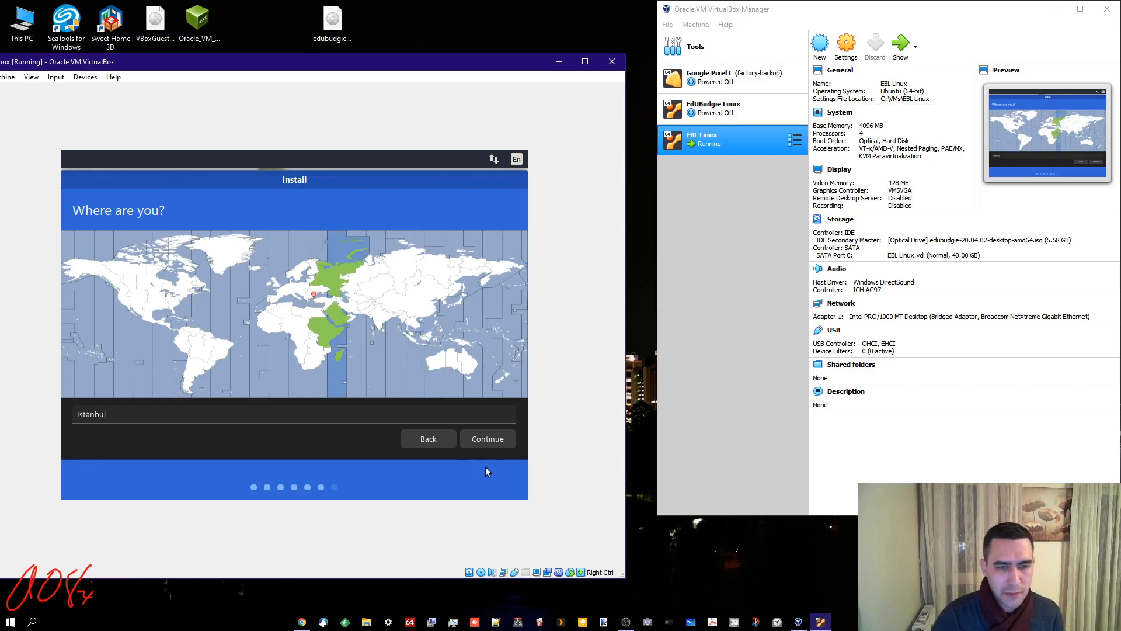
click(487, 438)
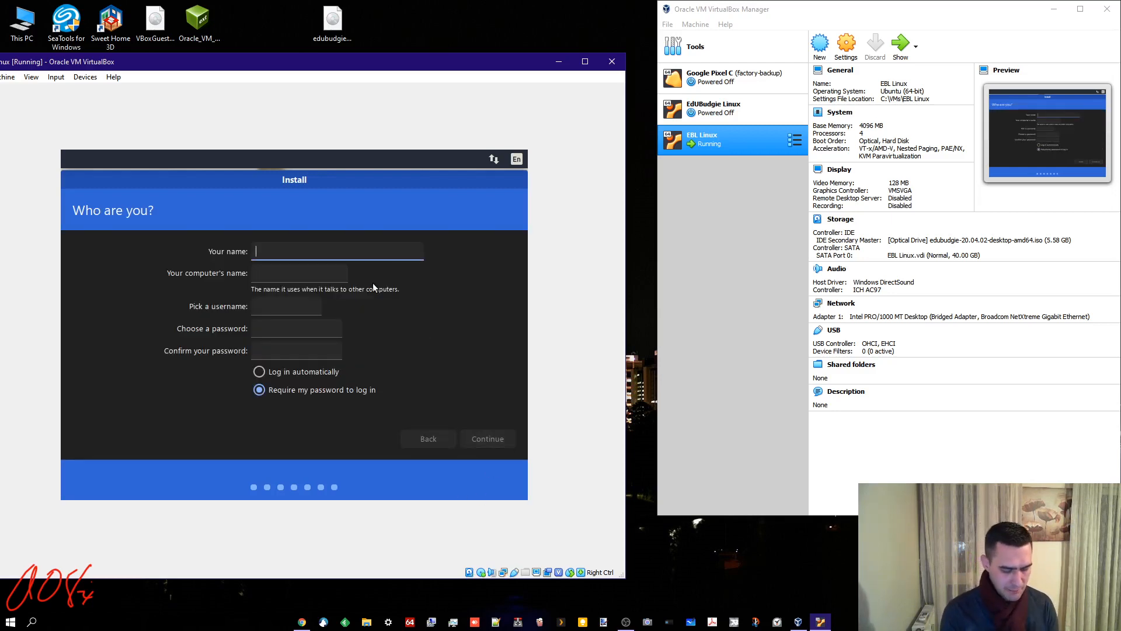
Step: Enter the user's name for the new account and set the computer's name to EBL-VB-Test
text(Adam i)
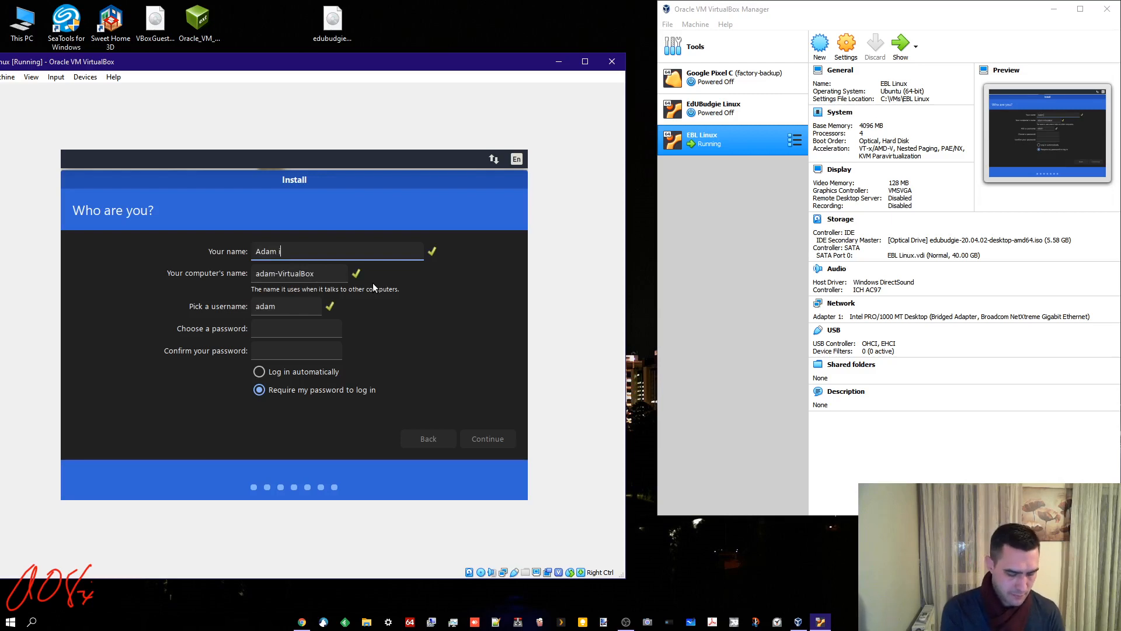
text(s )
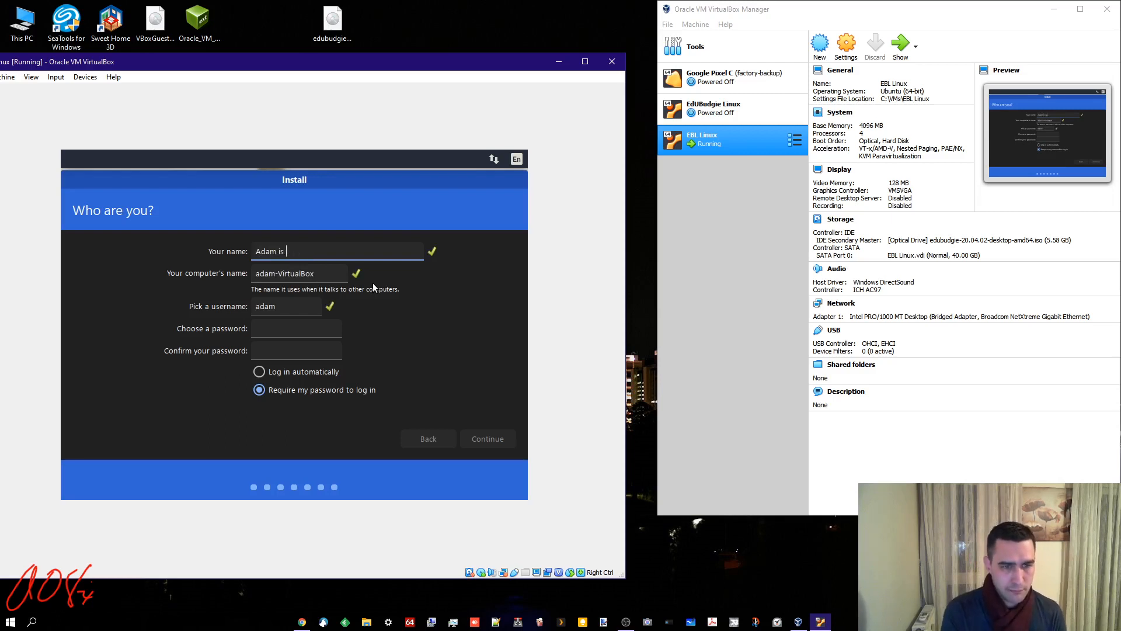
text(the BE)
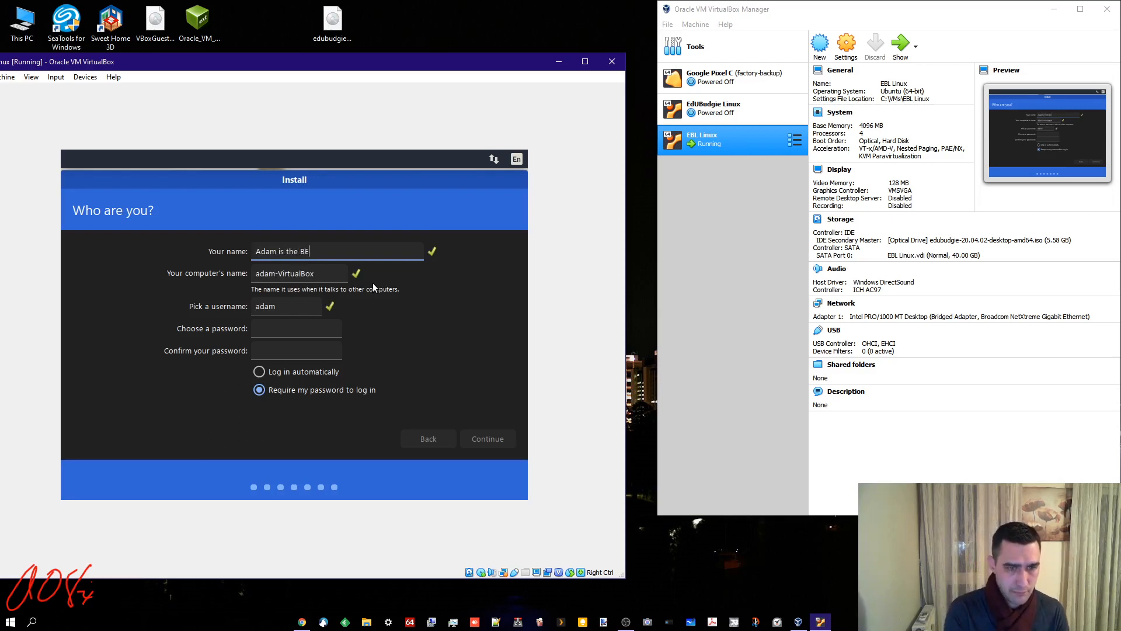
text(ST)
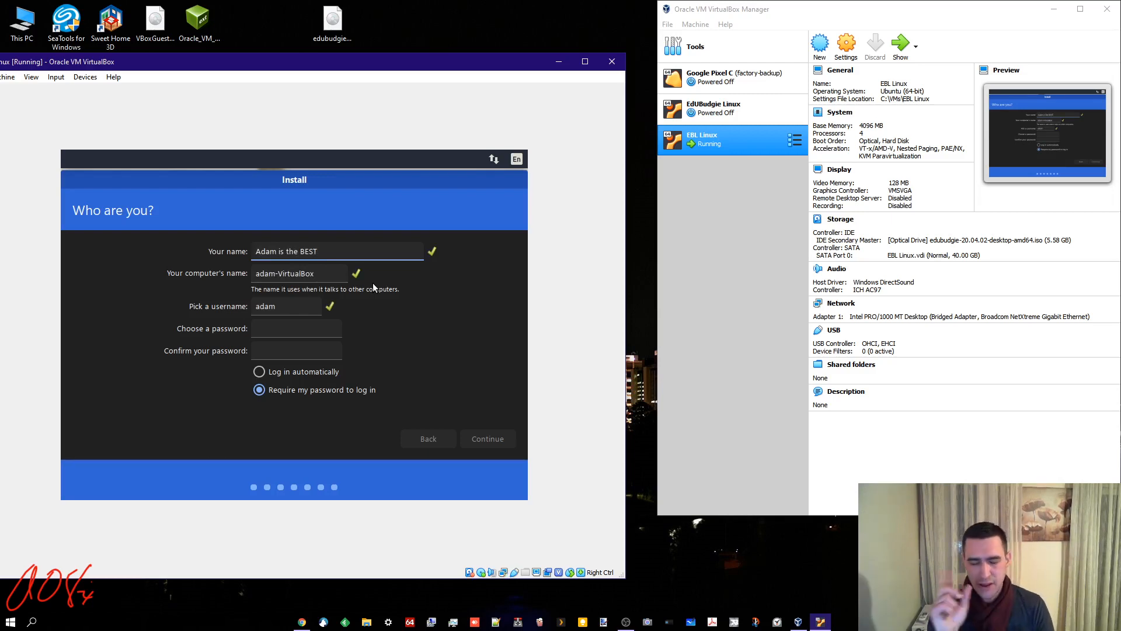
key(Tab)
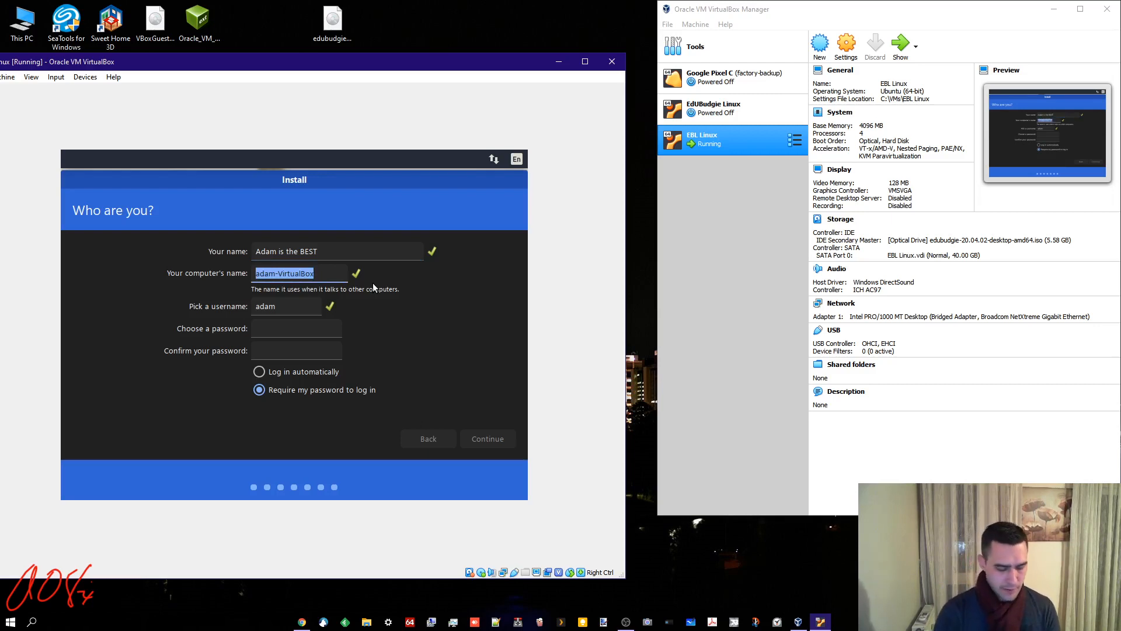
text(EBL)
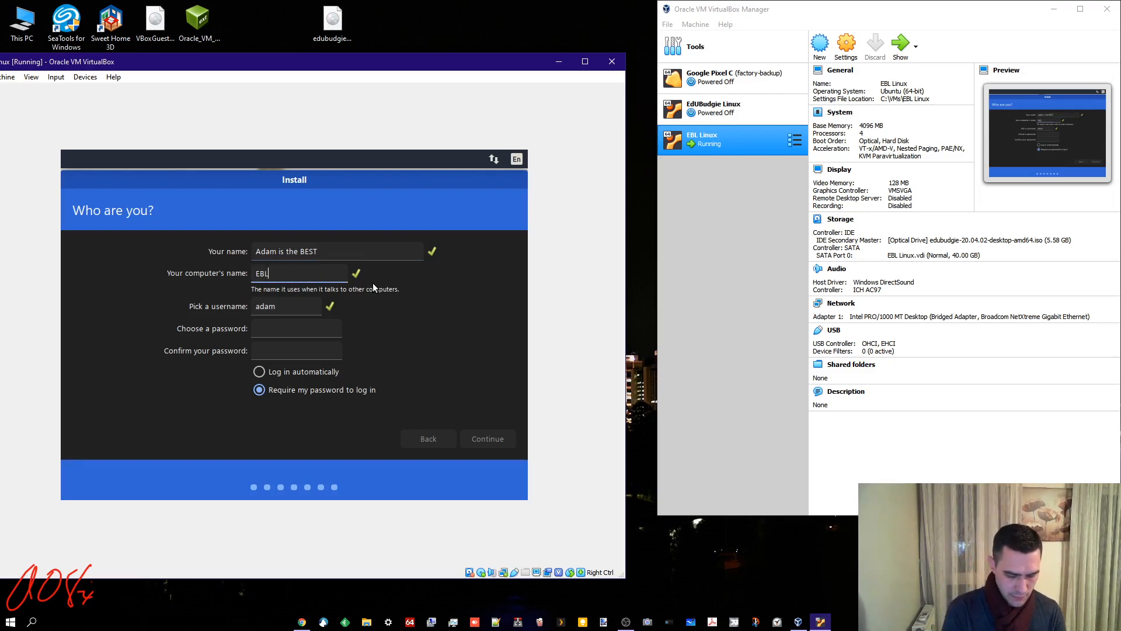
text(-VB)
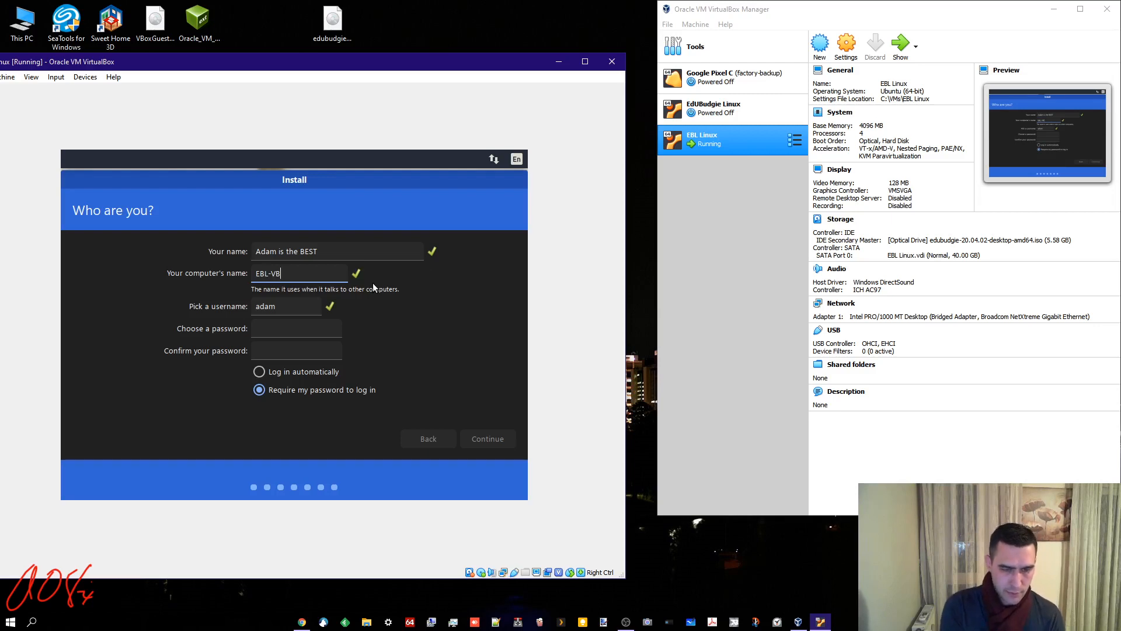
text(-Test)
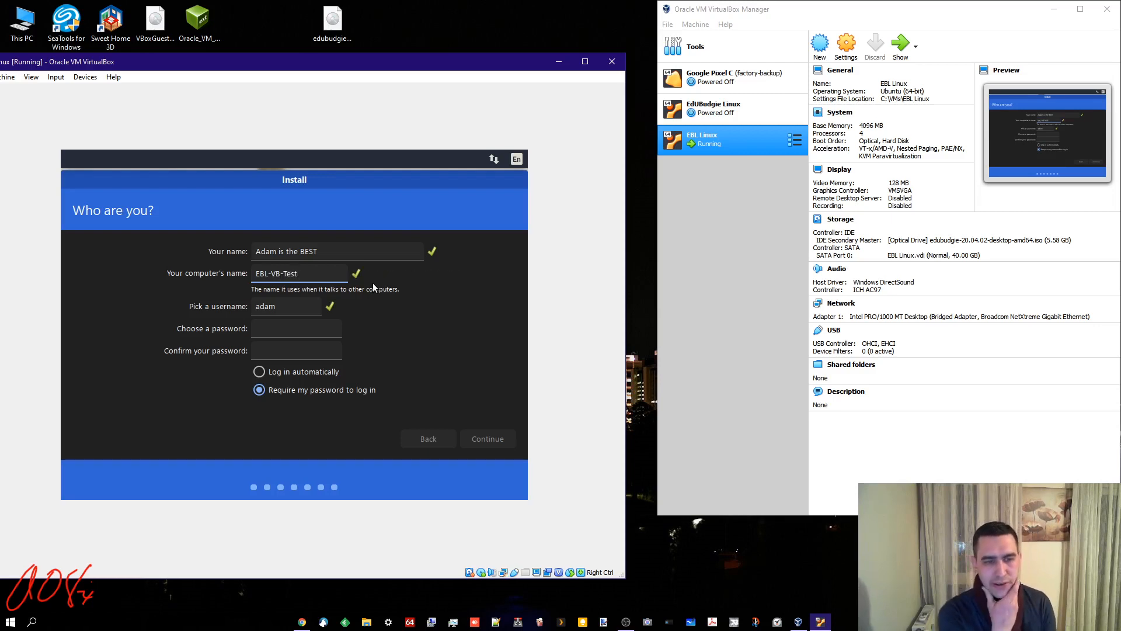
key(Tab)
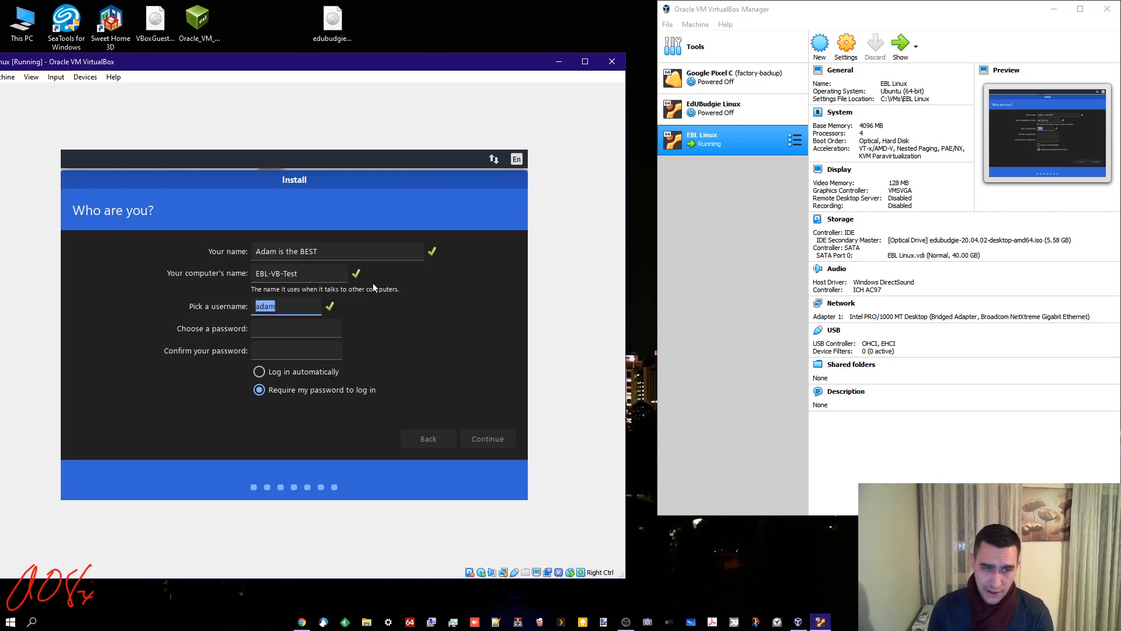
Step: Keep the suggested username, enter and confirm the account password, and proceed with the password required to log in
key(Tab)
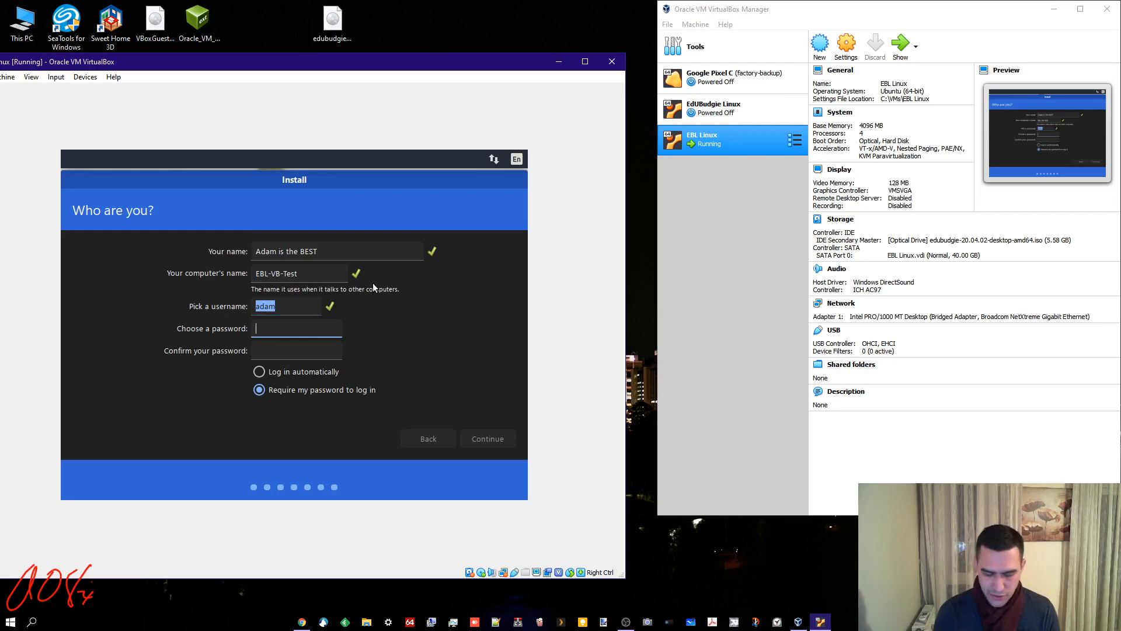
text(••••••••••)
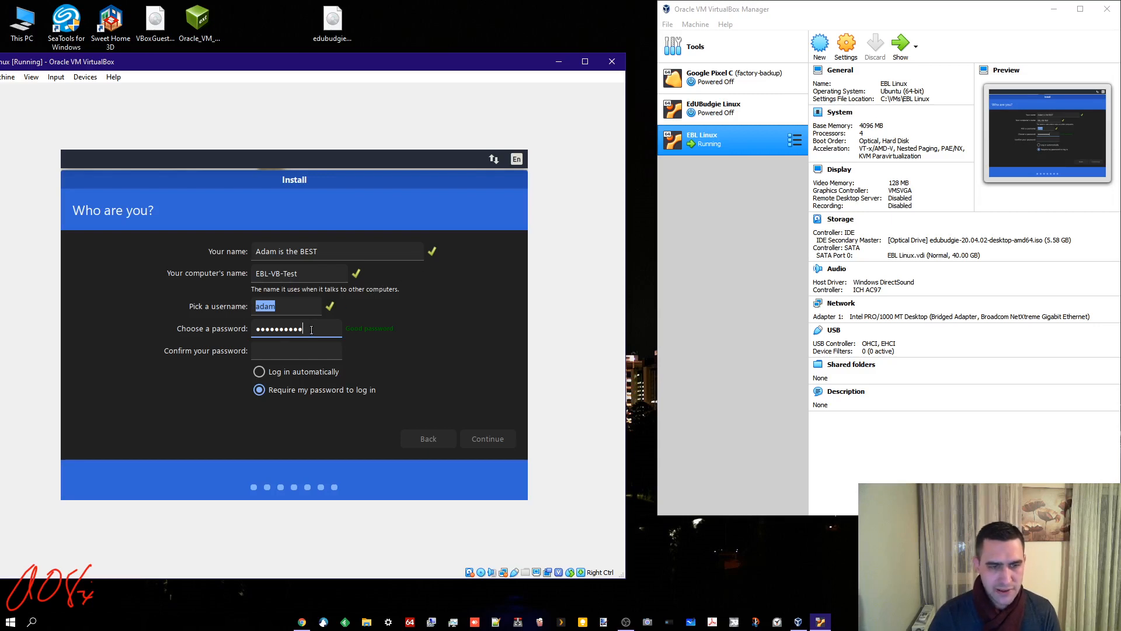
drag(311, 330, 111, 334)
text(••)
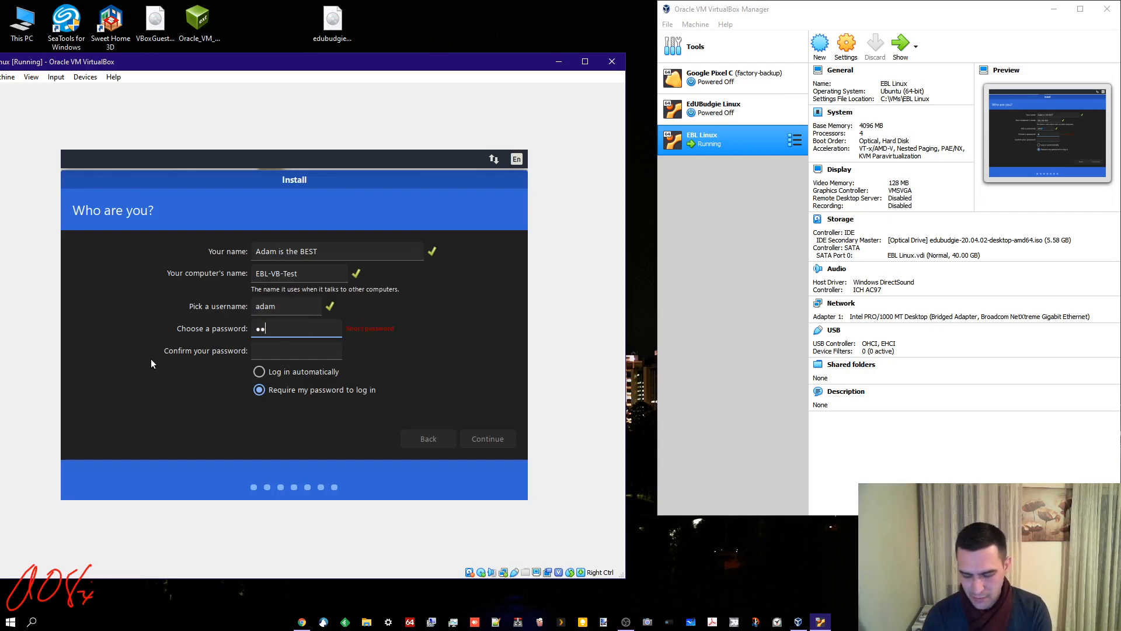
text(•••••••)
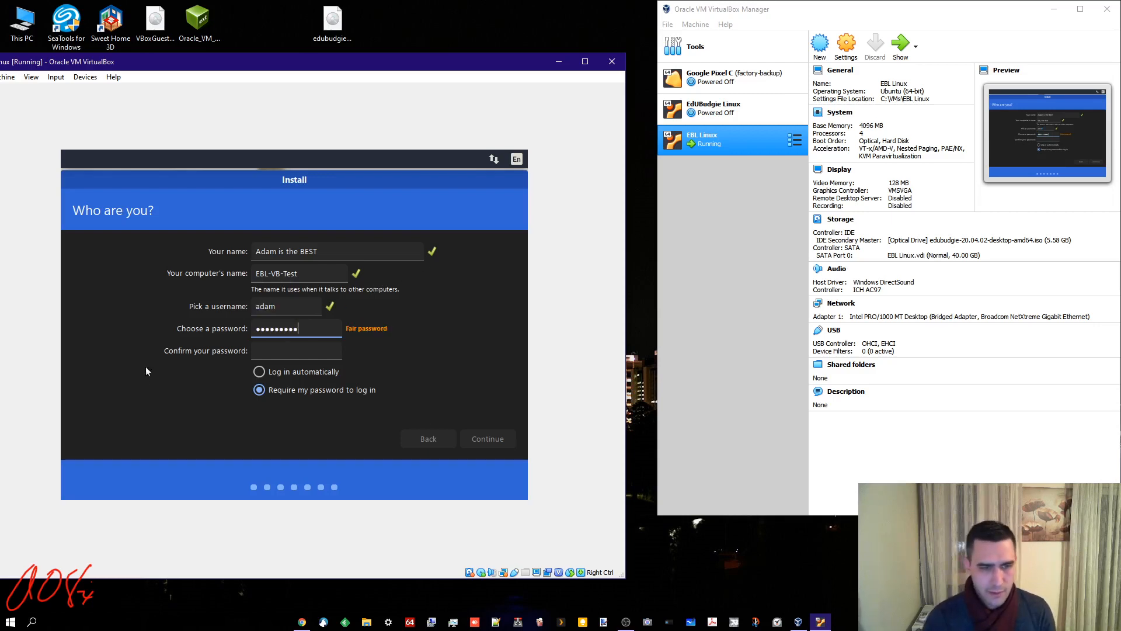
click(283, 346)
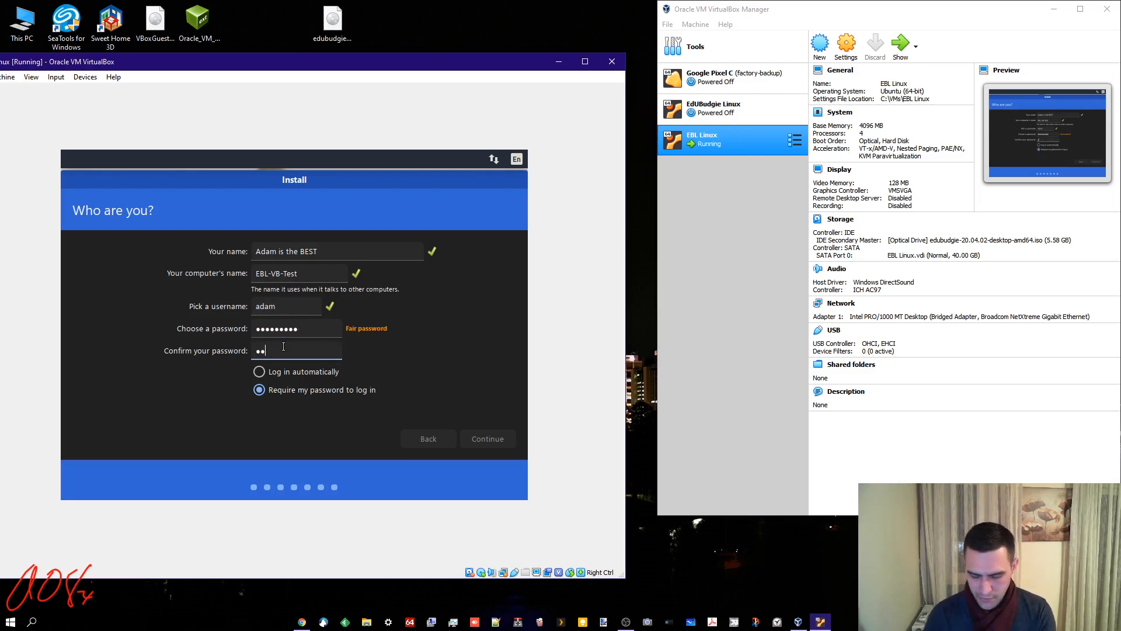
text(•••••••••)
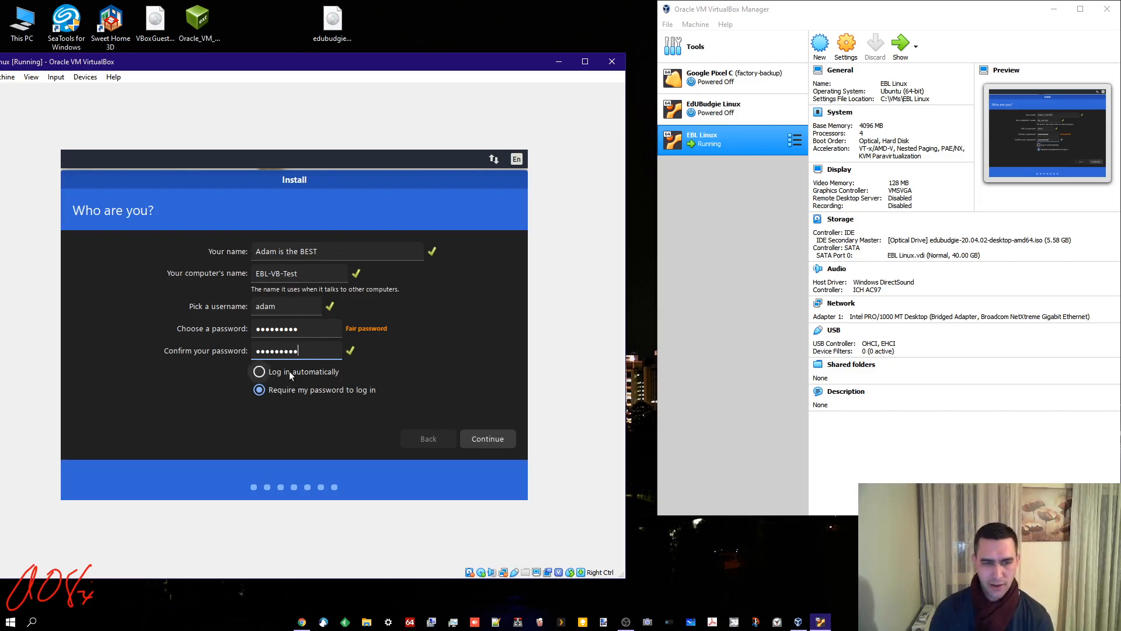
click(487, 441)
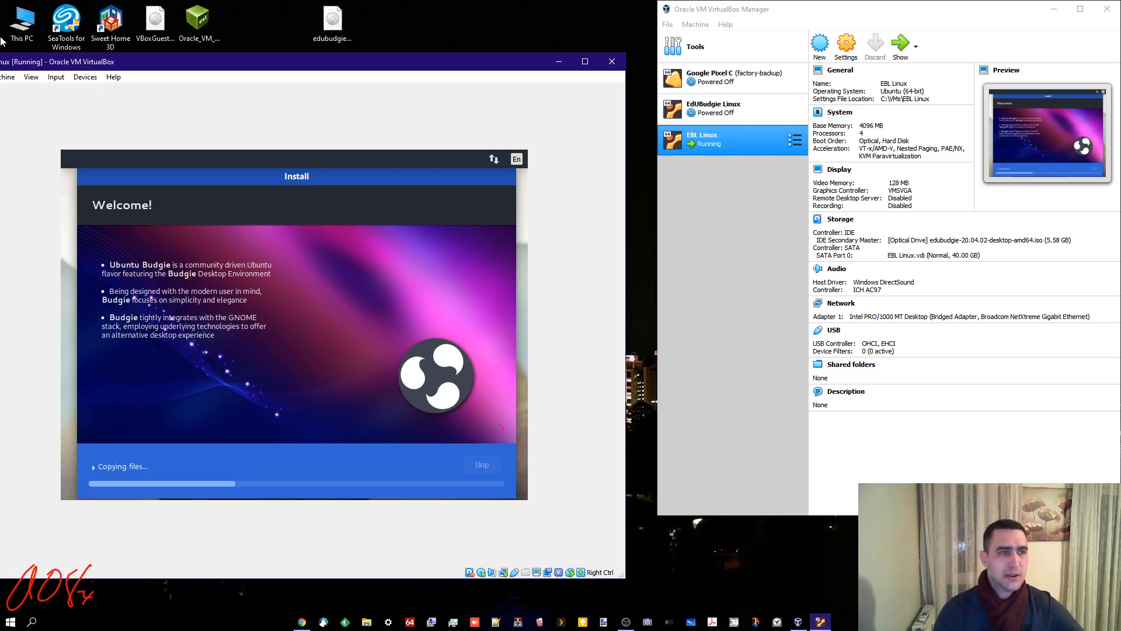
Step: Open Task Manager's CPU performance view and show a separate utilization graph for each logical processor
click(453, 621)
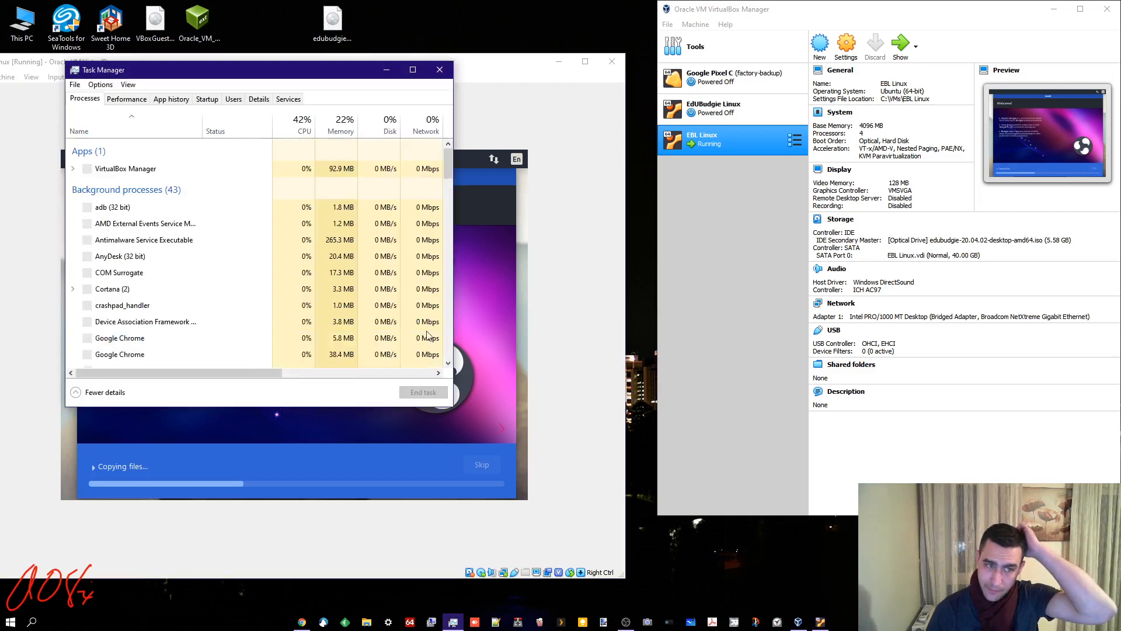
click(126, 98)
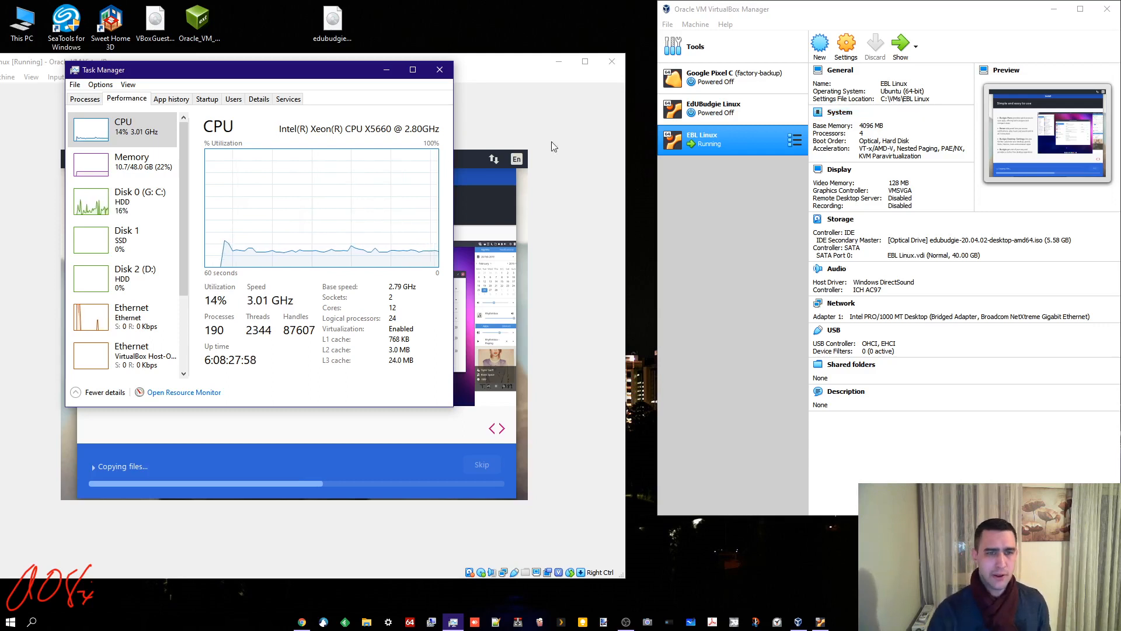
right_click(325, 189)
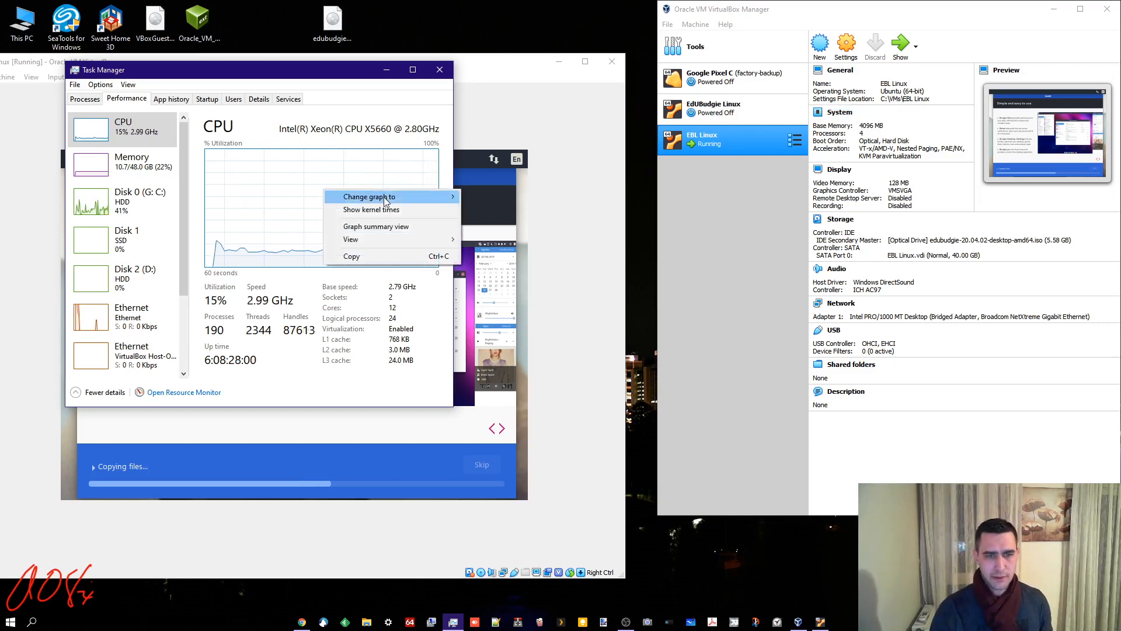
mouse_move(426, 200)
click(526, 209)
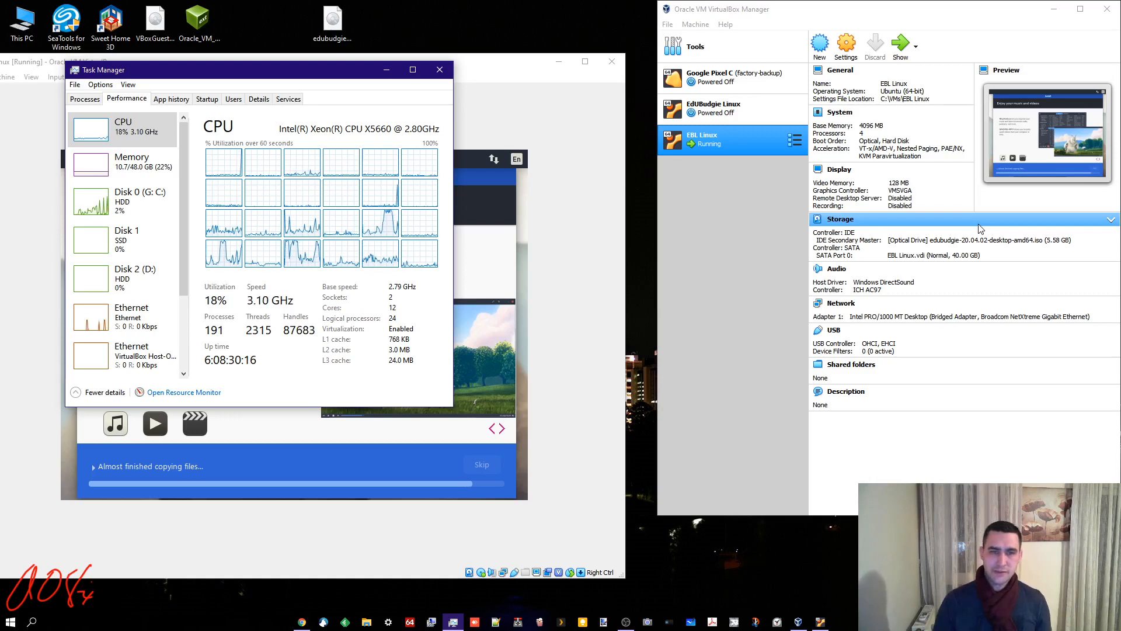
Step: Open C:\VMs\EBL Linux in File Explorer to check the virtual disk image's size while files are being copied
click(22, 24)
double_click(22, 24)
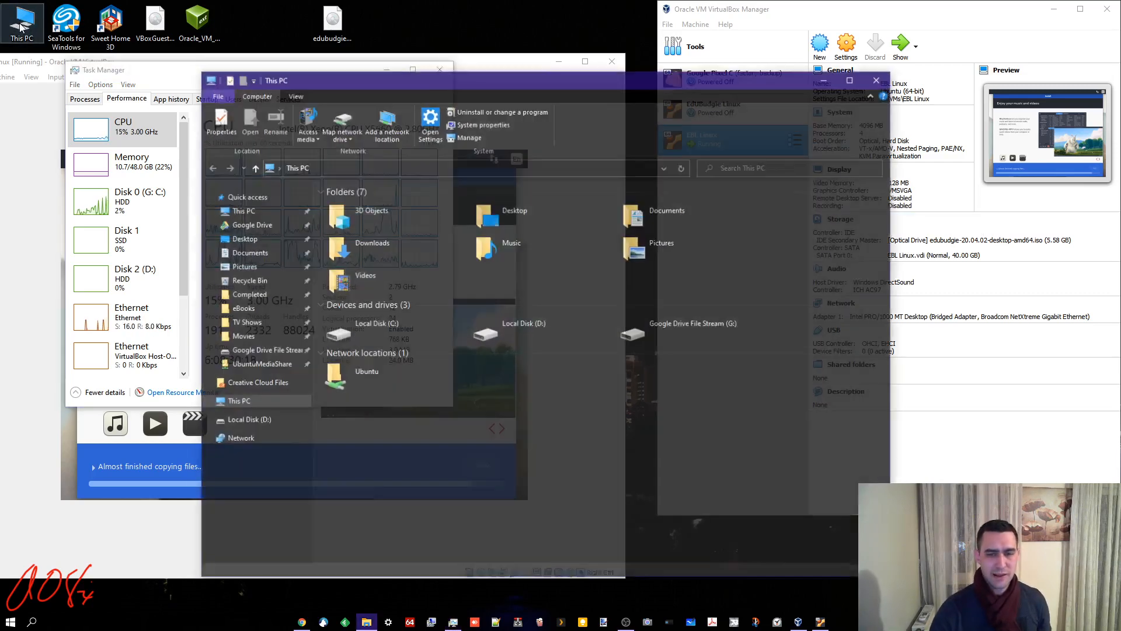
double_click(397, 321)
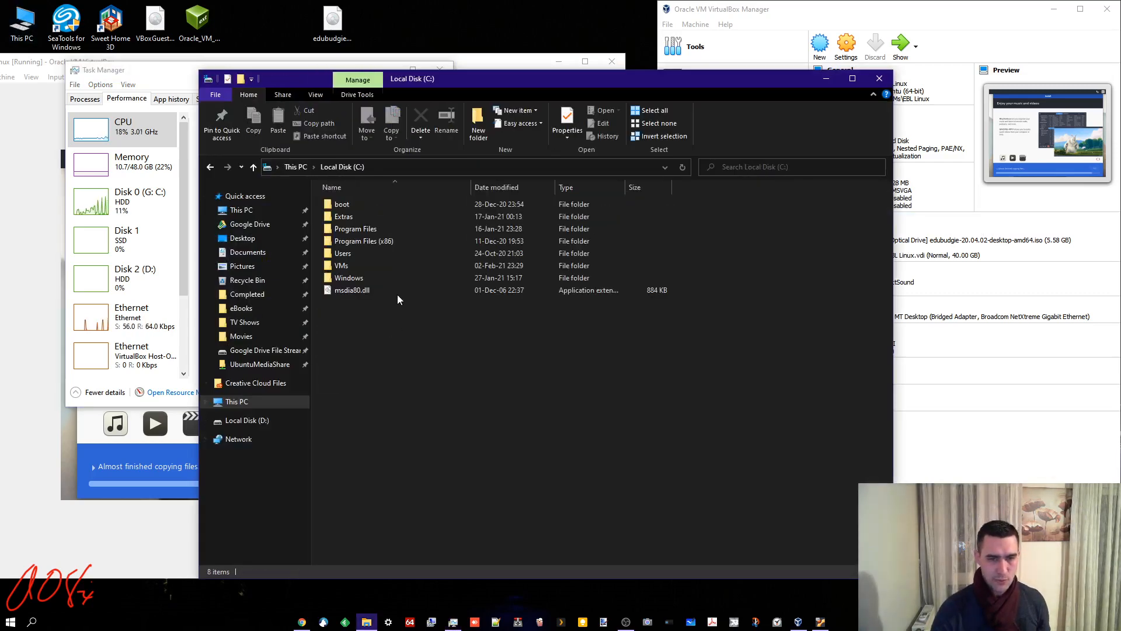
double_click(365, 264)
double_click(366, 204)
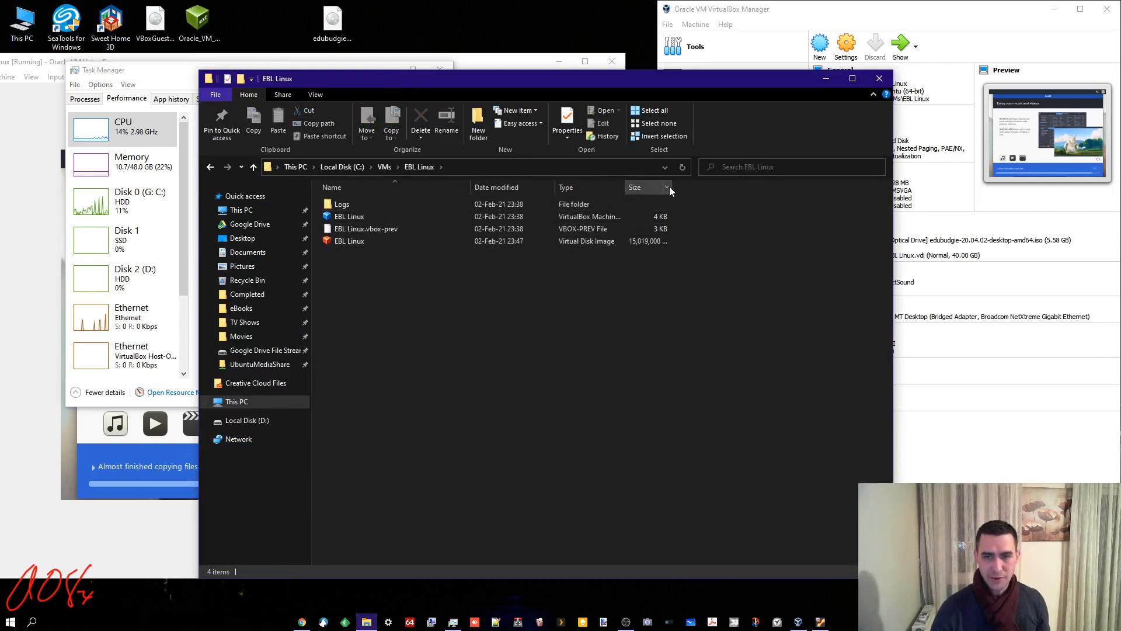
Step: Widen the Size column to read the virtual disk image's full size, and close the EBL Linux folder window and Task Manager
drag(672, 186, 703, 188)
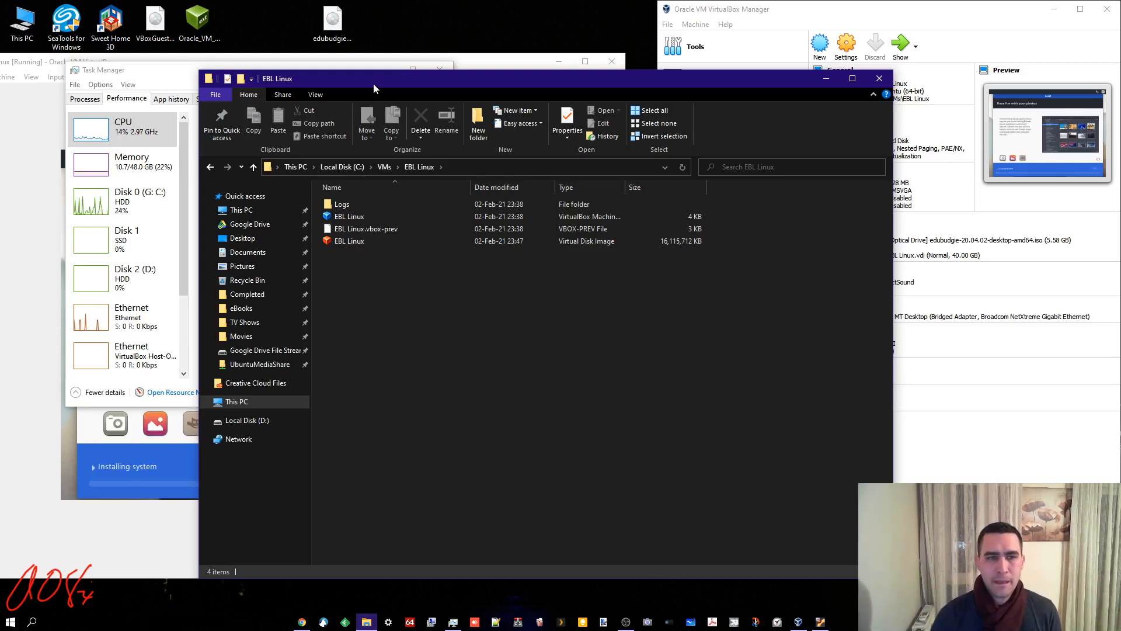
drag(373, 83, 399, 88)
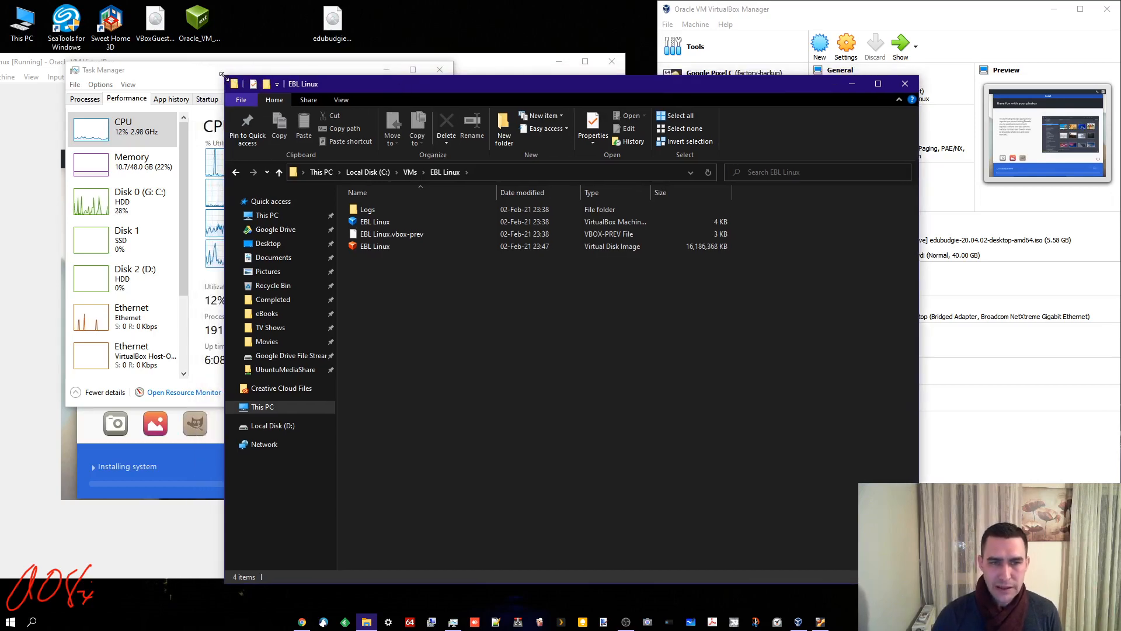
drag(228, 76, 475, 224)
drag(790, 238, 642, 121)
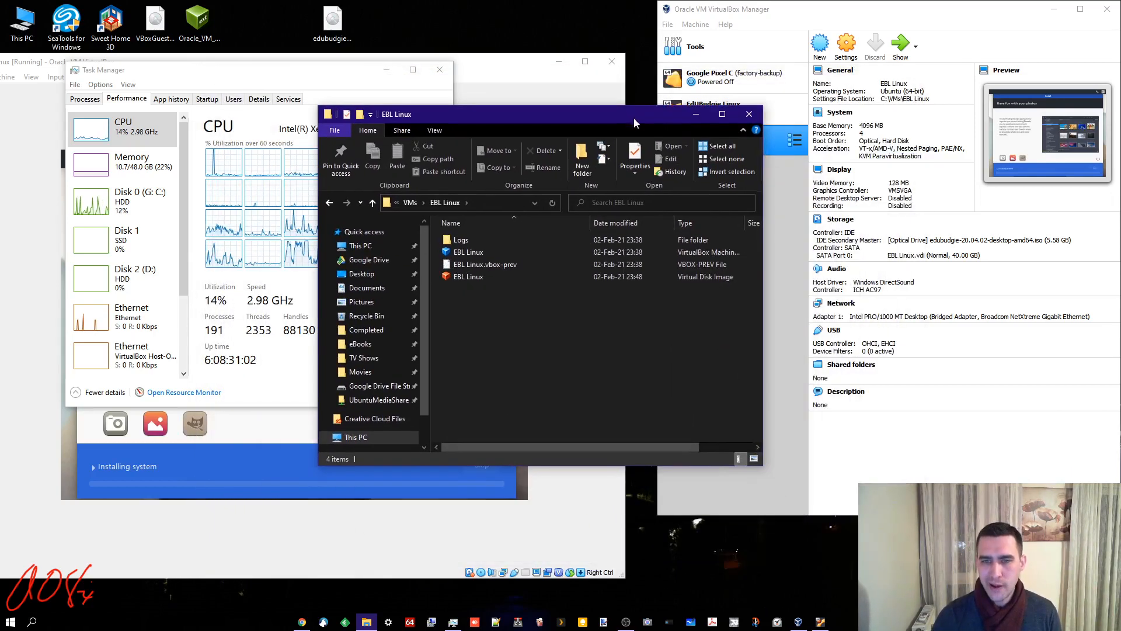
click(753, 120)
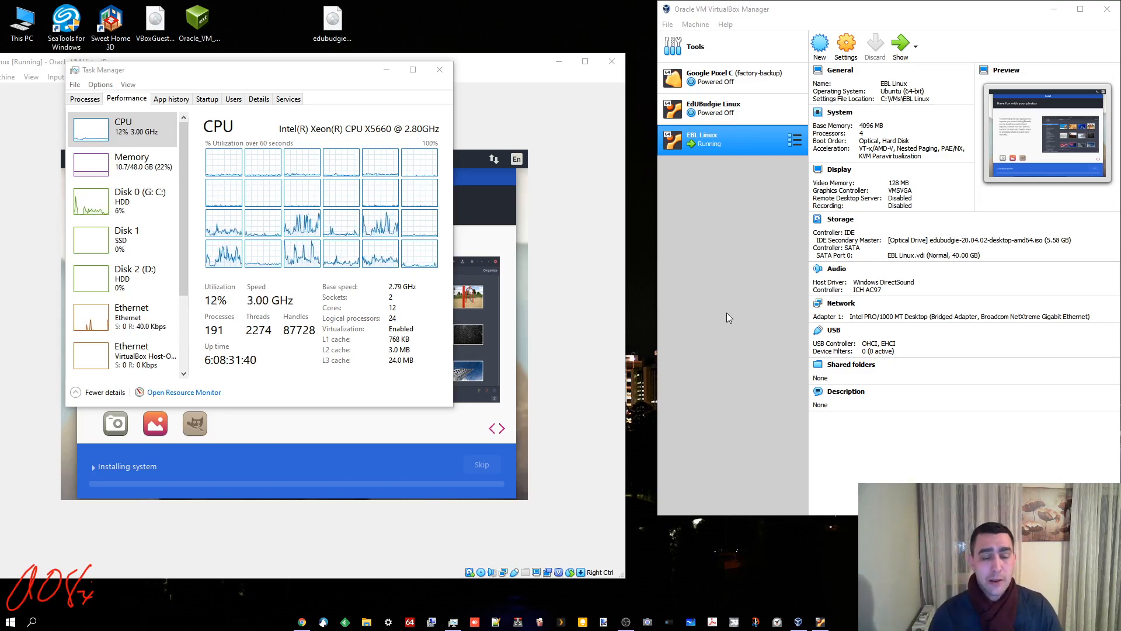
click(440, 70)
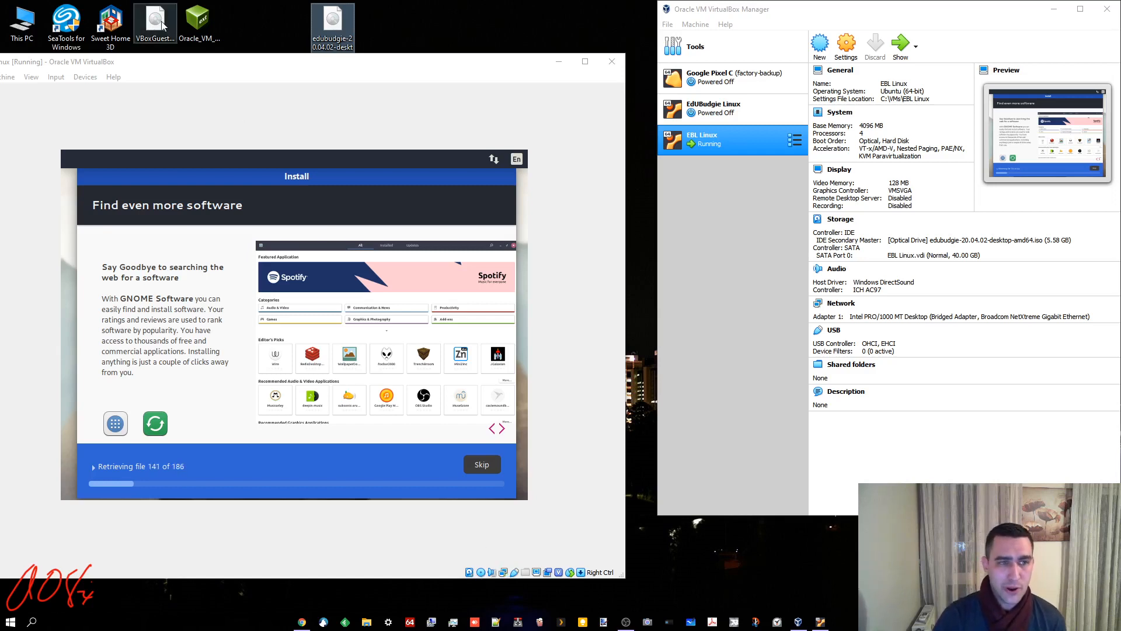
Step: View the running machine's optical drive options for choosing a disk image, and select the VBoxGuestAdditions image on the desktop
click(163, 25)
click(489, 574)
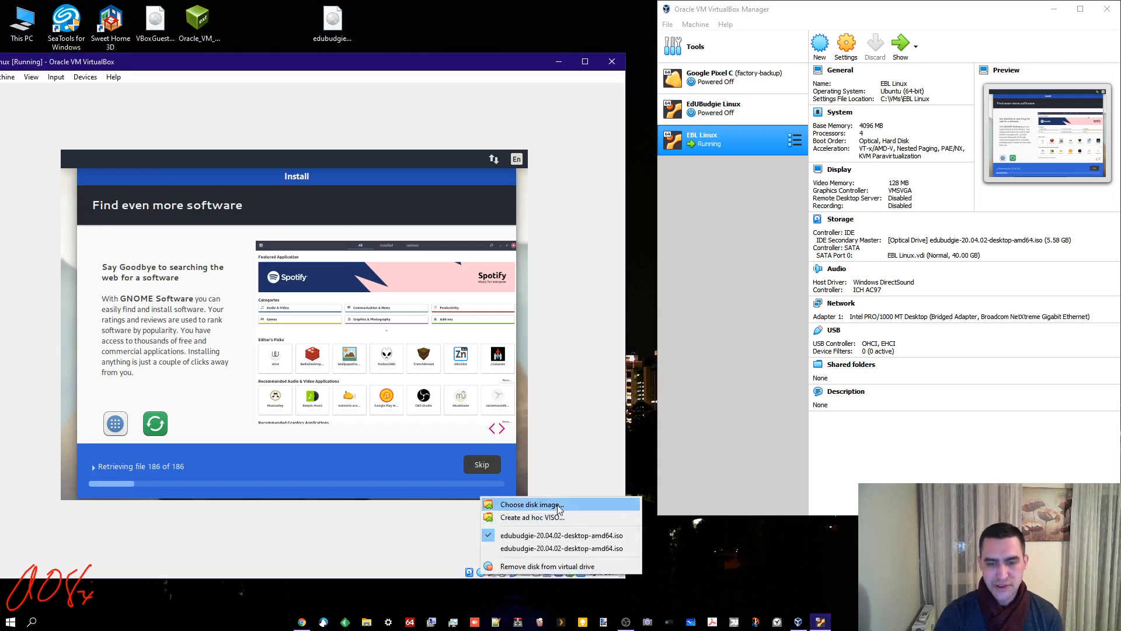
click(427, 40)
click(173, 30)
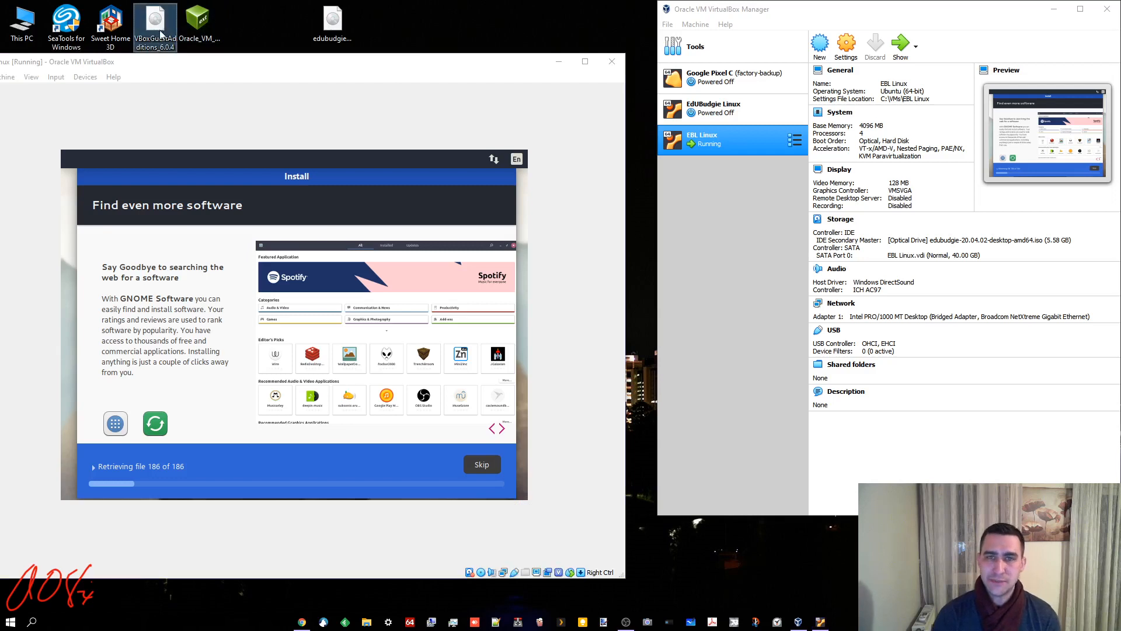